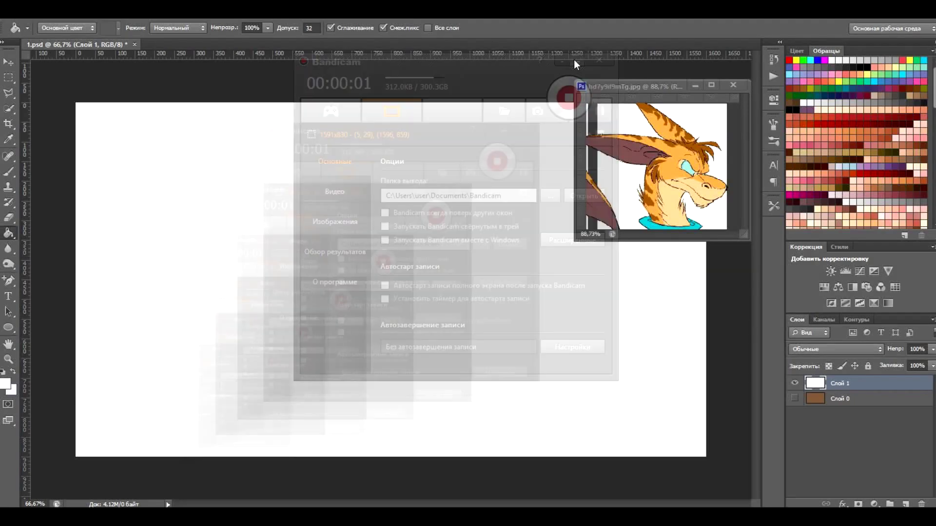
Step: On a new sketch layer, brush loose snout circles, two ear guide lines and the lower jaw
key("ctrl+shift+alt+n")
key("b")
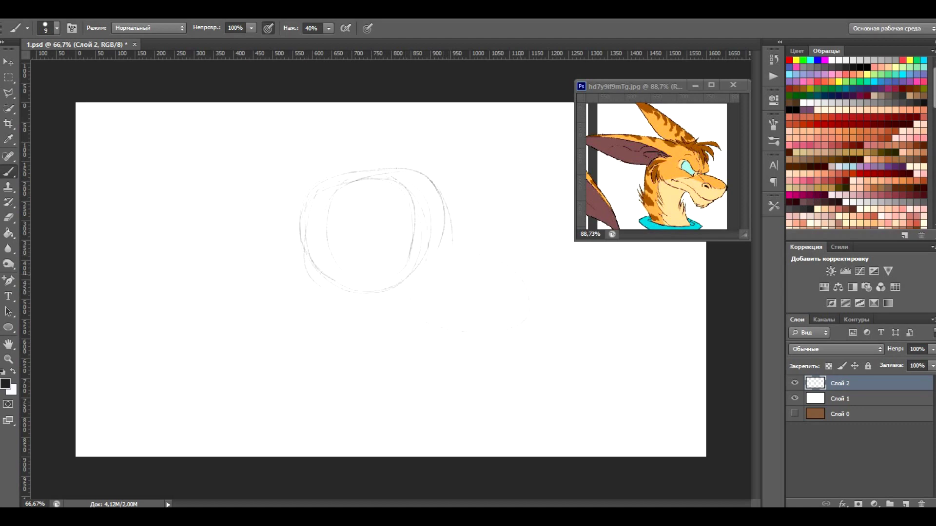
left_click_drag(488, 263, 488, 302)
left_click_drag(403, 287, 300, 207)
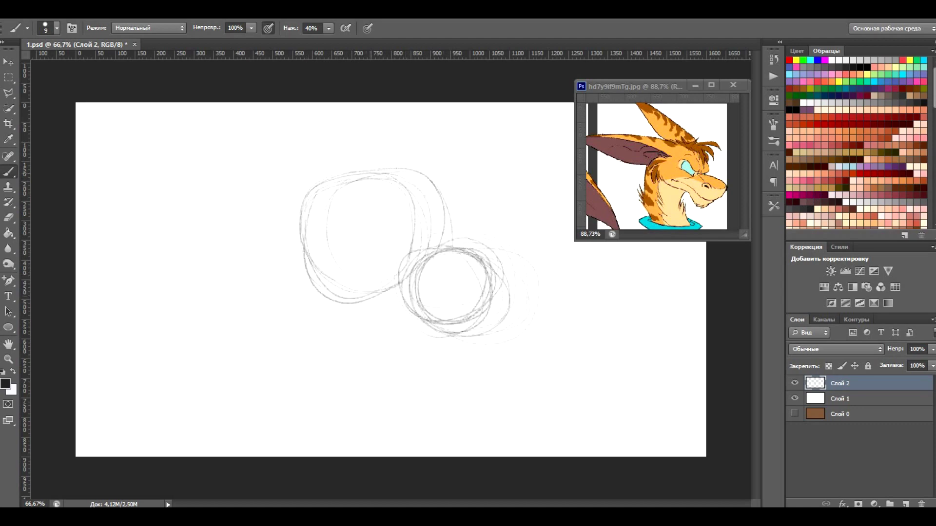
left_click_drag(134, 145, 320, 166)
left_click_drag(147, 165, 300, 177)
left_click_drag(144, 166, 278, 241)
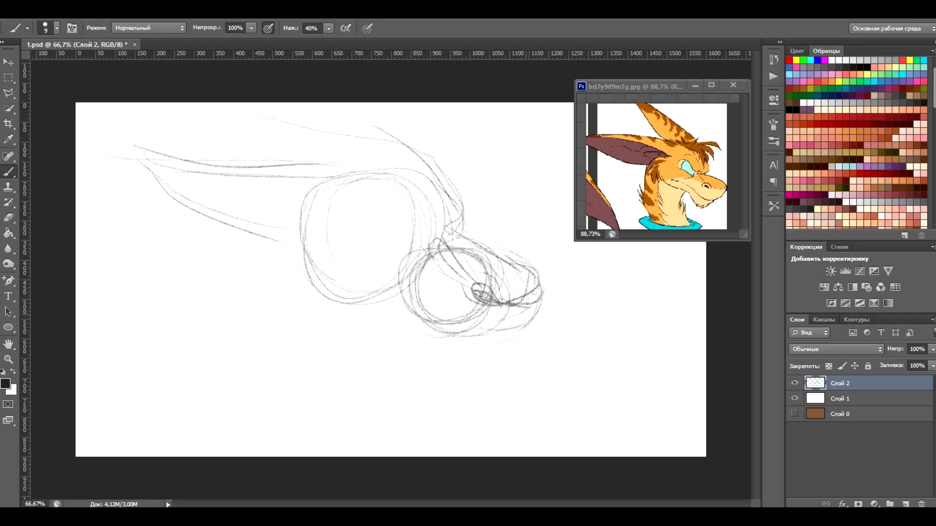
left_click_drag(412, 294, 540, 304)
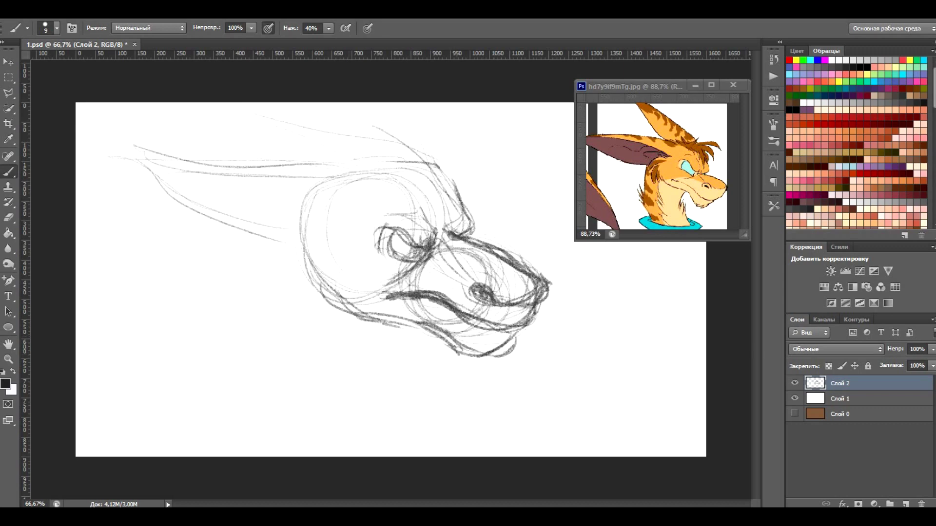
Step: Sketch the curving neck, chest strokes and long base strokes along the bottom
left_click_drag(312, 191, 275, 356)
left_click_drag(297, 229, 324, 412)
left_click_drag(211, 402, 312, 410)
left_click_drag(305, 414, 507, 446)
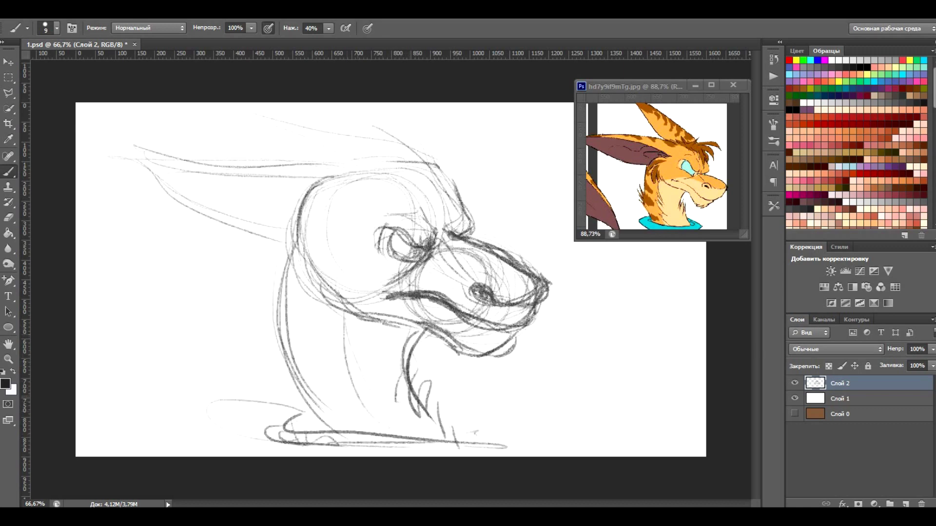
left_click_drag(330, 305, 368, 423)
left_click_drag(344, 314, 381, 420)
left_click_drag(247, 335, 326, 414)
left_click_drag(273, 290, 298, 363)
Step: Draw the long left ear, the brow lines, darker cheek and jaw lines, and zigzag head spikes
mouse_move(348, 193)
left_mouse_down()
mouse_move(117, 164)
mouse_move(267, 238)
left_mouse_up()
left_click_drag(196, 219, 303, 253)
mouse_move(195, 154)
left_mouse_down()
mouse_move(361, 173)
mouse_move(402, 161)
mouse_move(497, 213)
left_mouse_up()
left_click_drag(424, 178, 468, 197)
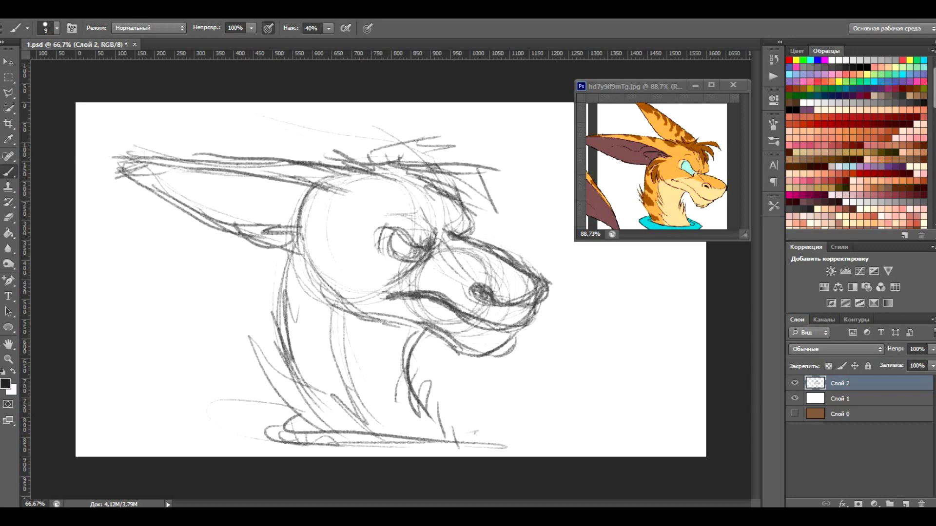
left_click_drag(313, 249, 388, 316)
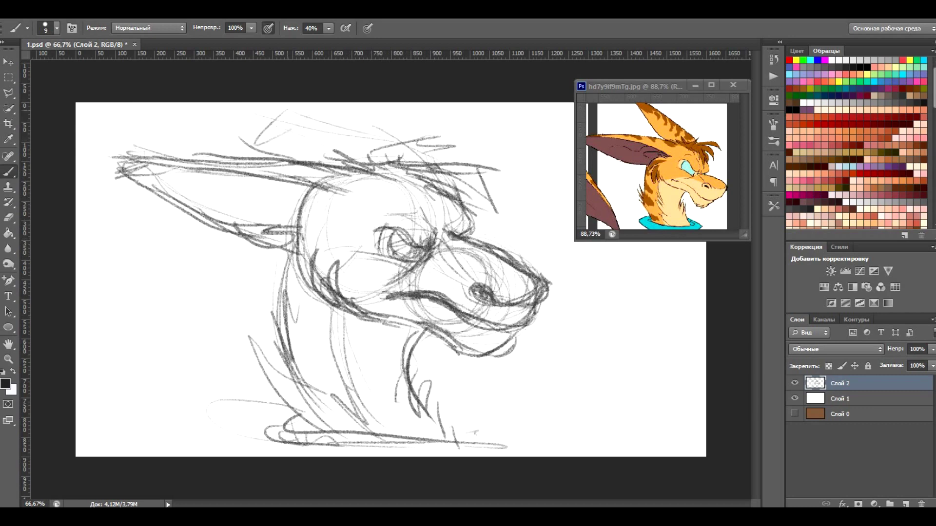
left_click_drag(256, 145, 344, 117)
left_click_drag(227, 110, 254, 146)
Step: Add strokes at the bottom of the neck and reposition the reference image window
left_click_drag(634, 86, 660, 93)
mouse_move(297, 444)
left_mouse_down()
mouse_move(456, 423)
mouse_move(482, 446)
left_mouse_up()
left_click_drag(308, 442, 487, 448)
left_click_drag(658, 93, 655, 308)
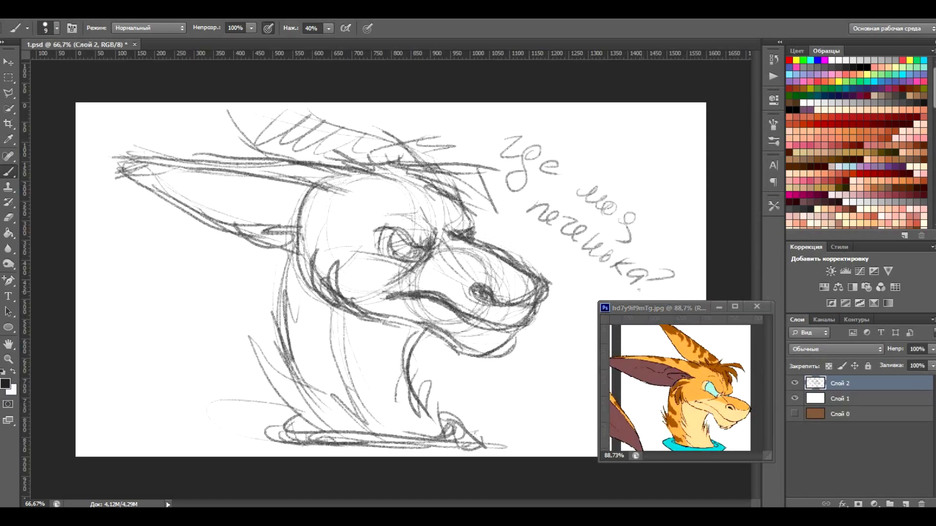
left_click_drag(655, 308, 646, 67)
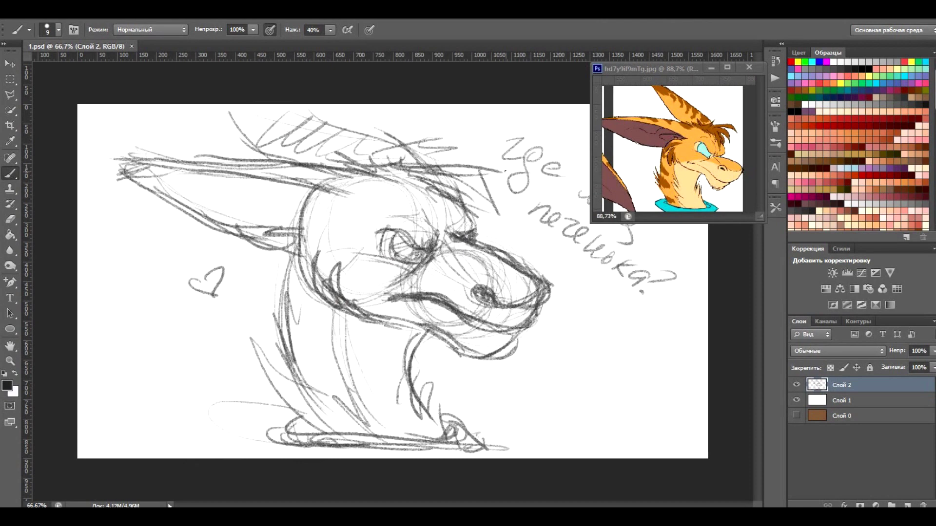
Step: Show the brown background layer and delete the white background layer
left_click(838, 414)
left_click(795, 414)
left_click(794, 399)
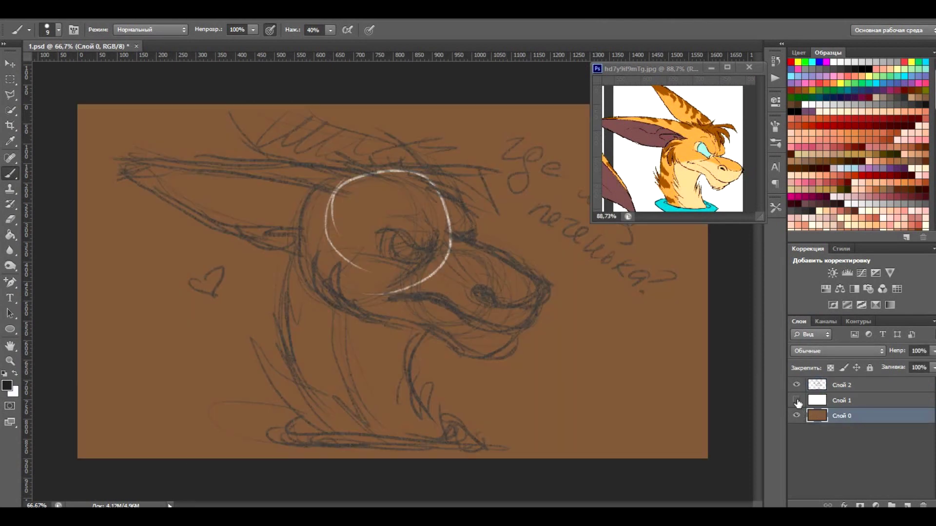
left_click(838, 399)
left_click(921, 503)
key("Return")
scroll(858, 146, "down", 5)
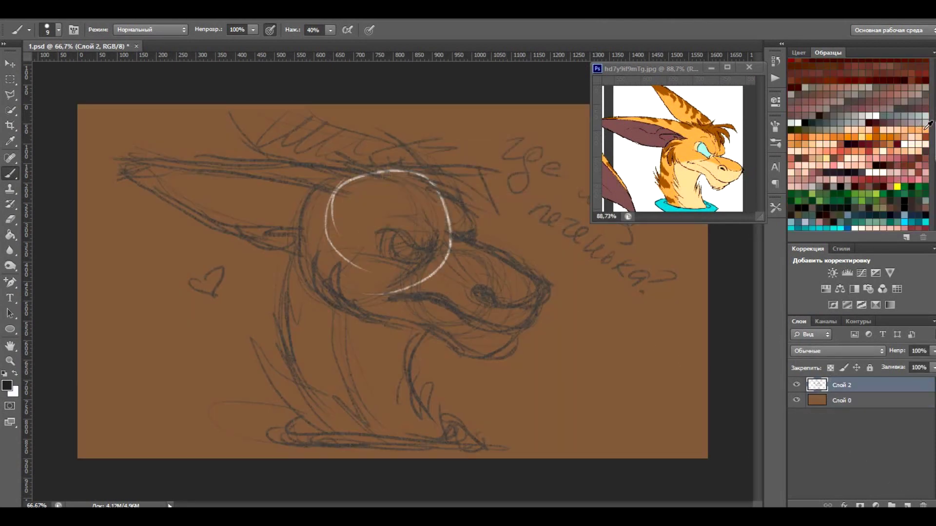
Step: Pick orange and, on a new layer with a large brush preset, begin painting the neck
left_click(928, 125)
left_click(907, 505)
left_click(59, 30)
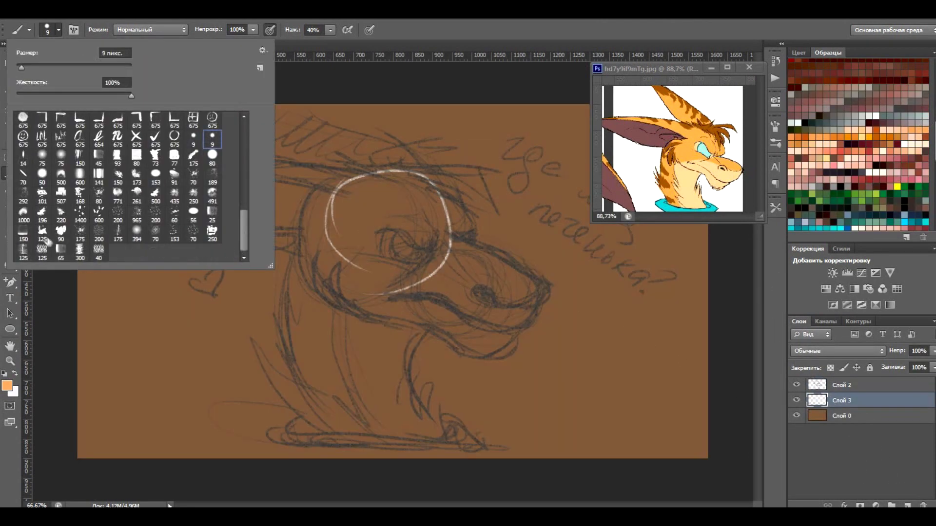
double_click(99, 251)
left_click_drag(324, 222, 312, 405)
left_click_drag(302, 263, 341, 438)
left_click(58, 30)
key("Return")
Step: Fill the neck and the base of the sketch with orange, speckling the left edge
left_click_drag(317, 234, 351, 419)
left_click_drag(380, 283, 414, 429)
left_click_drag(341, 390, 449, 439)
left_click_drag(283, 439, 483, 453)
left_click_drag(263, 414, 312, 385)
left_click(796, 385)
left_click_drag(292, 439, 351, 390)
Step: Fill the snout, lower jaw, head and forehead with orange
left_click_drag(390, 317, 507, 273)
left_click_drag(439, 346, 537, 302)
left_click_drag(517, 337, 449, 351)
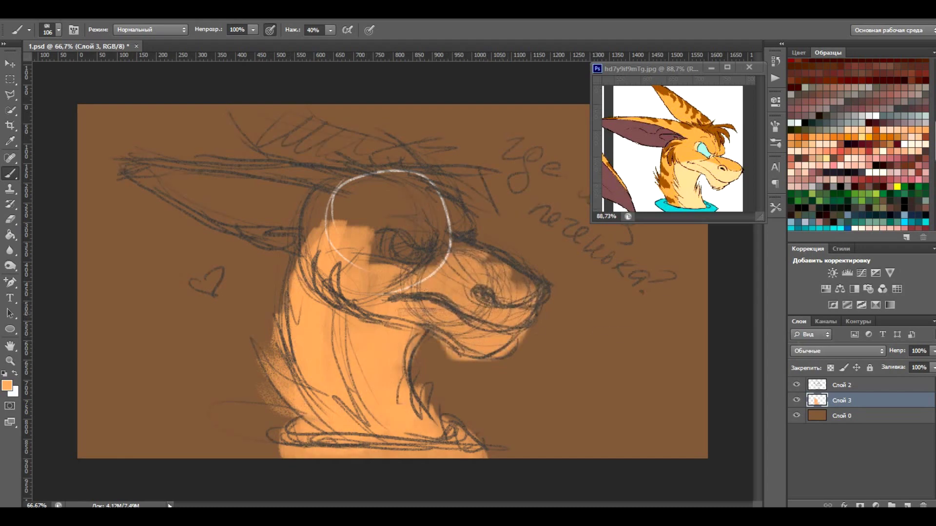
left_click_drag(429, 253, 536, 278)
left_click_drag(351, 293, 488, 204)
left_click_drag(302, 254, 439, 180)
left_click_drag(312, 230, 415, 176)
left_click_drag(380, 259, 458, 190)
mouse_move(419, 341)
left_mouse_down()
mouse_move(527, 249)
mouse_move(492, 343)
left_mouse_up()
Step: Paint the horn and long left ear in orange, then smooth the ear edges with the sketch hidden
left_click_drag(225, 107, 390, 170)
left_click_drag(312, 132, 424, 176)
left_click_drag(317, 181, 122, 166)
mouse_move(341, 195)
left_mouse_down()
mouse_move(127, 175)
mouse_move(292, 224)
left_mouse_up()
left_click_drag(317, 185, 254, 229)
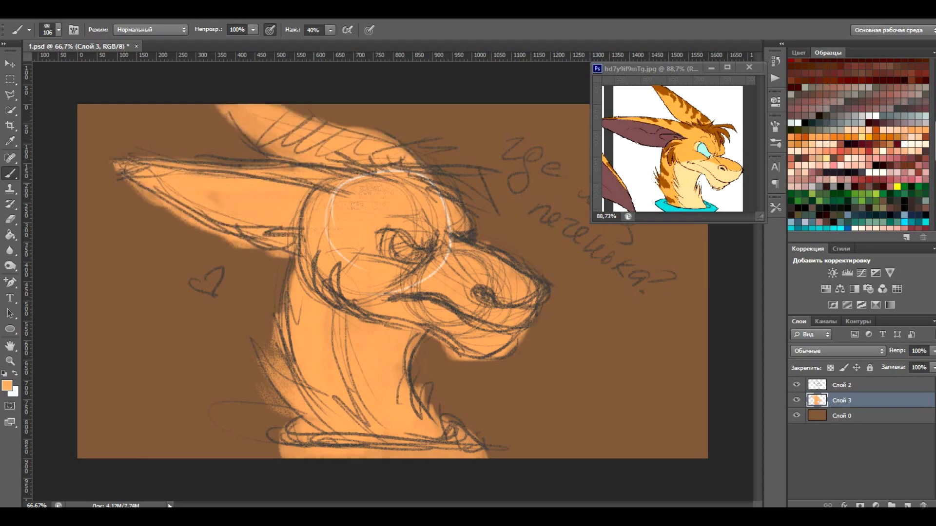
left_click(797, 384)
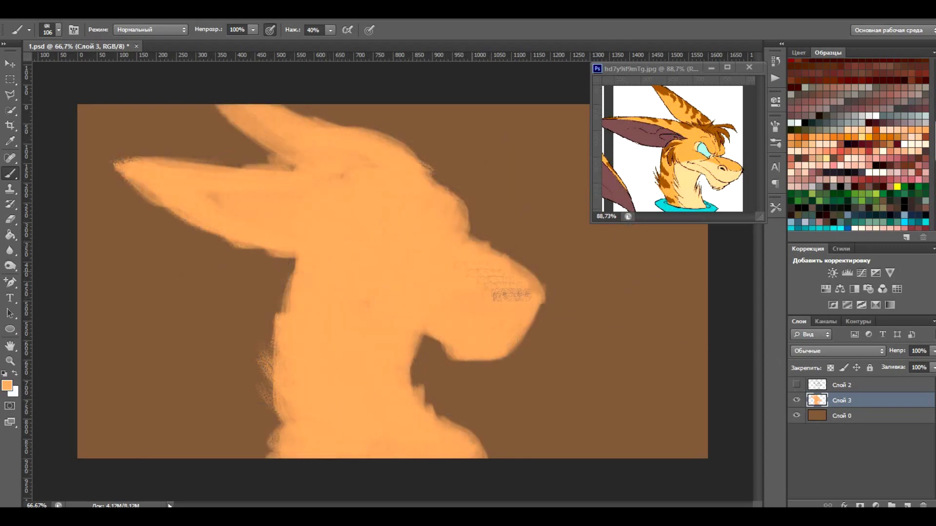
mouse_move(220, 176)
left_mouse_down()
mouse_move(293, 132)
mouse_move(312, 161)
left_mouse_up()
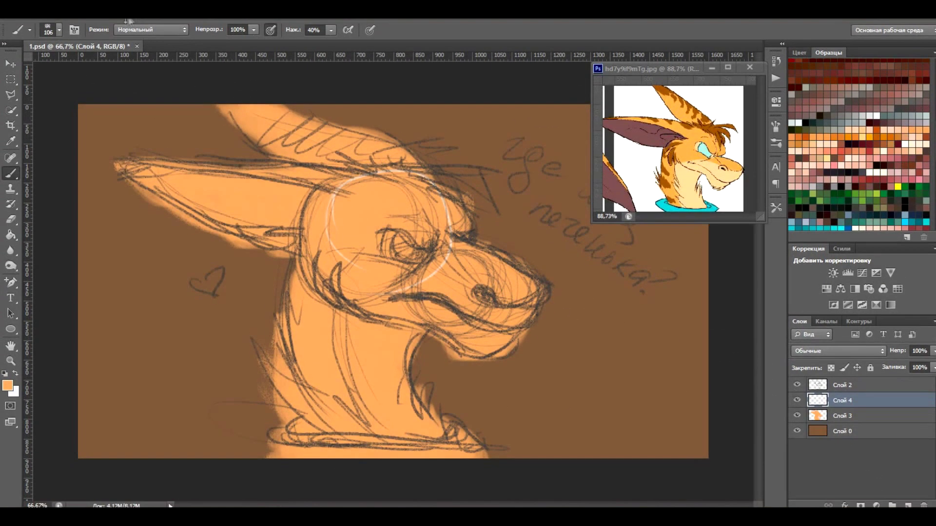
Step: Clip a new layer to the silhouette, choose the 80 px hard round brush, and discard a textured test layer
key("ctrl+alt+g")
left_click(58, 30)
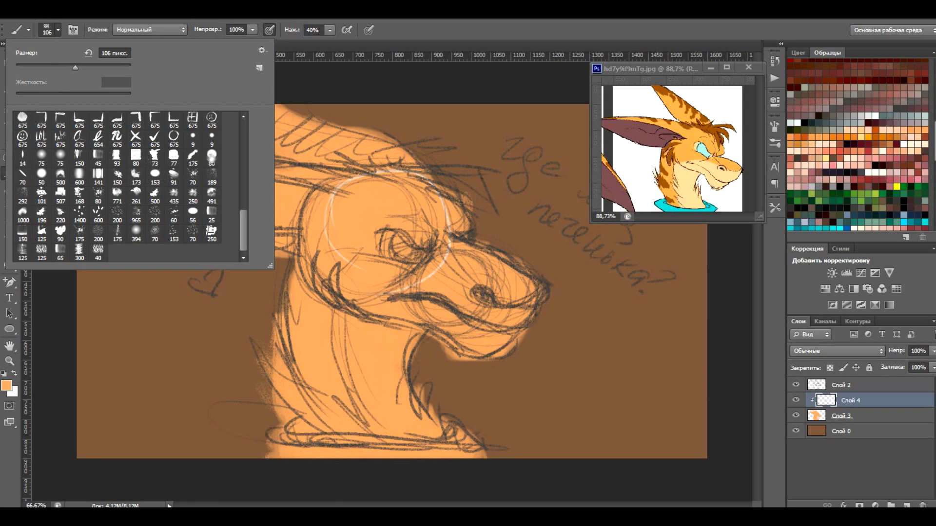
left_click(211, 156)
key("ctrl+shift+alt+n")
left_click_drag(122, 229, 161, 360)
left_click(60, 194)
left_click_drag(161, 312, 204, 415)
left_click_drag(210, 278, 205, 429)
left_click(923, 506)
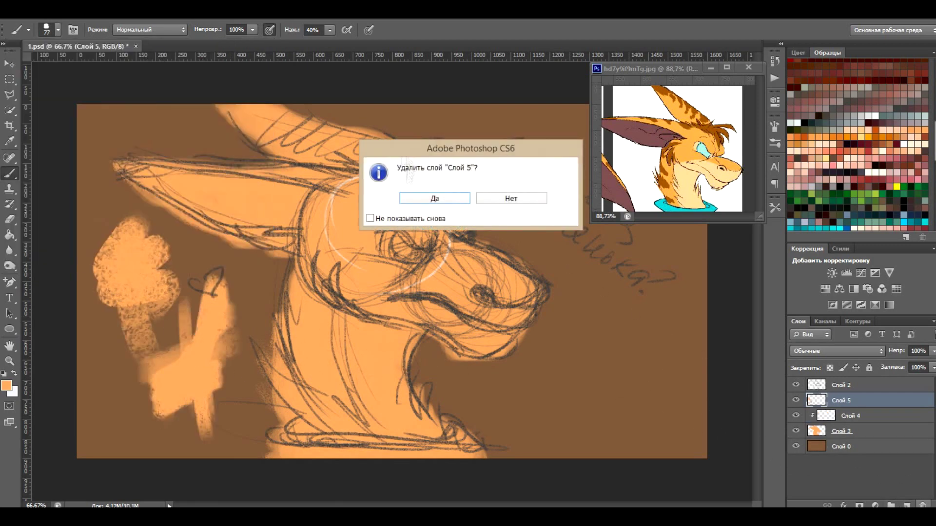
key("Return")
Step: Try the 80 px brush on another test layer, then delete it
key("ctrl+shift+alt+n")
left_click(58, 30)
left_click(211, 156)
left_click_drag(146, 292, 126, 390)
left_click(923, 506)
key("Return")
Step: Lighten the neck and lower jaw with pale peach and touch up the upper snout in orange
left_click(815, 143)
left_click_drag(342, 302, 400, 419)
left_click_drag(390, 312, 370, 438)
left_click_drag(322, 341, 424, 308)
left_click_drag(351, 283, 468, 297)
left_click_drag(424, 351, 517, 297)
left_click(497, 278, "alt")
mouse_move(434, 287)
left_mouse_down()
mouse_move(507, 277)
mouse_move(390, 277)
mouse_move(326, 419)
left_mouse_up()
Step: Brighten the top of the ear and upper head with pale peach
left_click(371, 336, "alt")
left_click_drag(224, 110, 332, 136)
left_click_drag(151, 166, 273, 185)
mouse_move(268, 107)
left_mouse_down()
mouse_move(429, 176)
mouse_move(468, 229)
left_mouse_up()
Step: Shade the left neck, eye area, ears and snout with deep orange
left_click(809, 134)
mouse_move(292, 264)
left_mouse_down()
mouse_move(288, 439)
mouse_move(322, 434)
left_mouse_up()
left_click_drag(292, 341, 361, 454)
left_click_drag(473, 227, 380, 273)
mouse_move(234, 112)
left_mouse_down()
mouse_move(419, 210)
mouse_move(380, 161)
left_mouse_up()
left_click_drag(117, 166, 239, 191)
left_click_drag(293, 186, 253, 248)
left_click_drag(132, 168, 288, 214)
mouse_move(429, 259)
left_mouse_down()
mouse_move(522, 292)
mouse_move(522, 312)
left_mouse_up()
Step: Add light peach highlights to the snout, neck and jaw, and fade the sketch layer to 33% opacity
left_click_drag(449, 263, 512, 283)
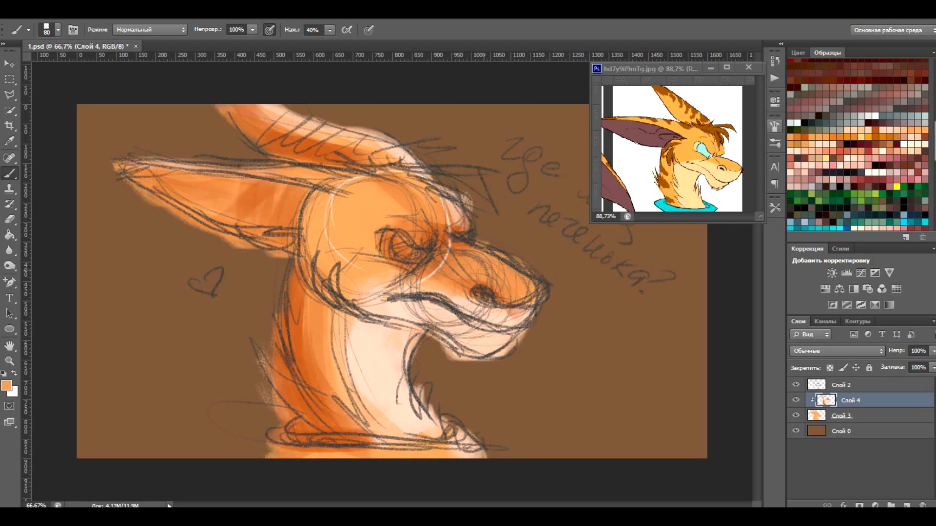
left_click_drag(424, 273, 478, 264)
left_click_drag(342, 278, 399, 395)
left_click_drag(356, 303, 438, 434)
left_click_drag(414, 336, 522, 312)
left_click(58, 29)
key("Return")
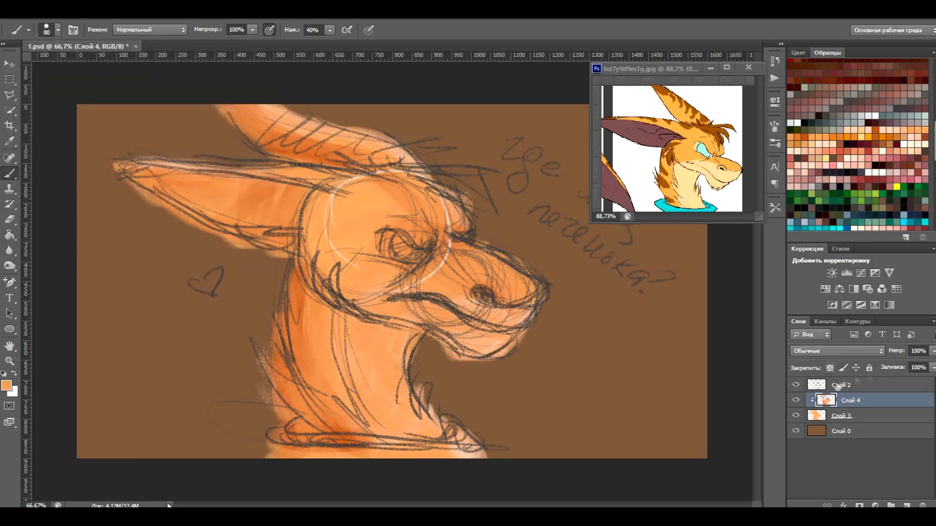
left_click(841, 385)
left_click_drag(932, 351, 837, 350)
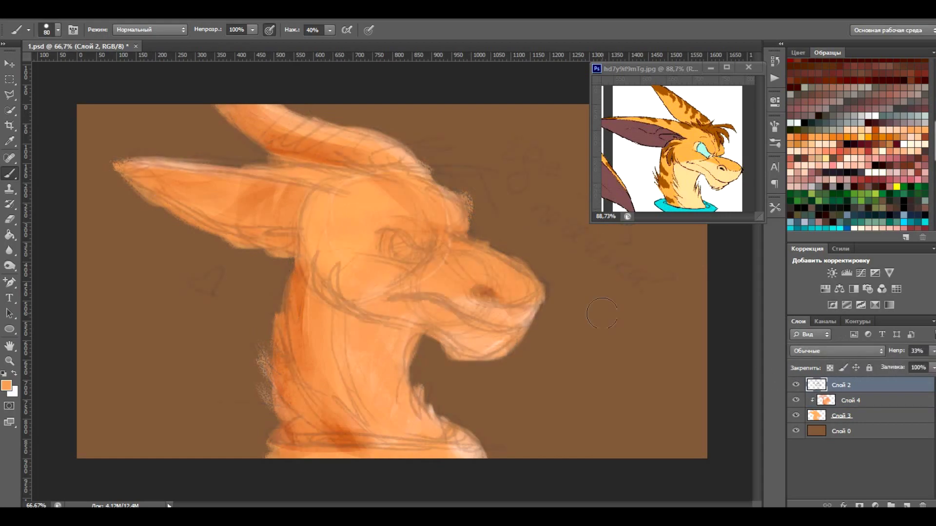
Step: With a smaller brush, paint a dark nostril mark and a peach-orange highlight arc above it
scroll(548, 305, "up", 5)
key("alt+bracketleft")
mouse_move(429, 262)
left_mouse_down()
mouse_move(446, 271)
mouse_move(468, 244)
mouse_move(407, 239)
mouse_move(473, 234)
left_mouse_up()
left_click(796, 386)
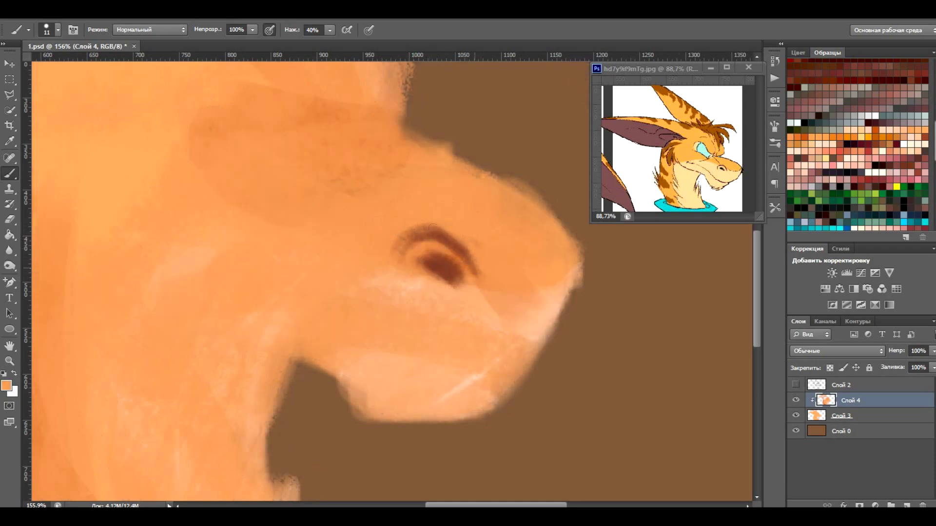
left_click(404, 287, "alt")
left_click_drag(405, 255, 466, 254)
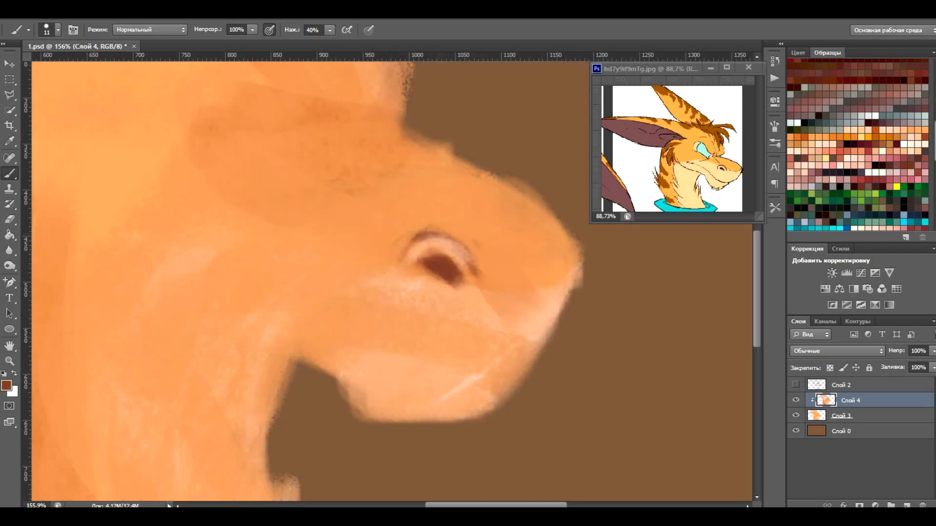
scroll(536, 297, "up", 2)
left_click_drag(380, 268, 446, 260)
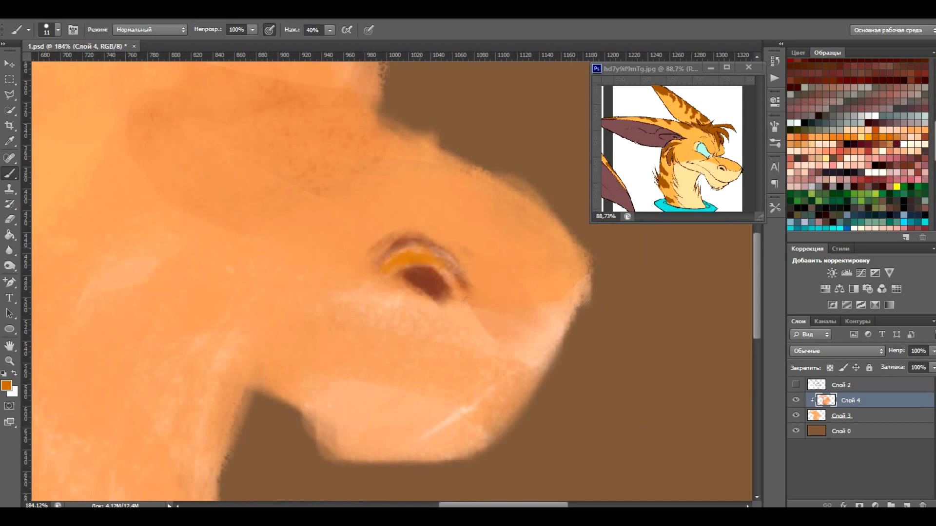
Step: With a 77 px brush, paint orange above the eye and darken the snout and head top
scroll(499, 301, "down", 4)
scroll(575, 288, "up", 2)
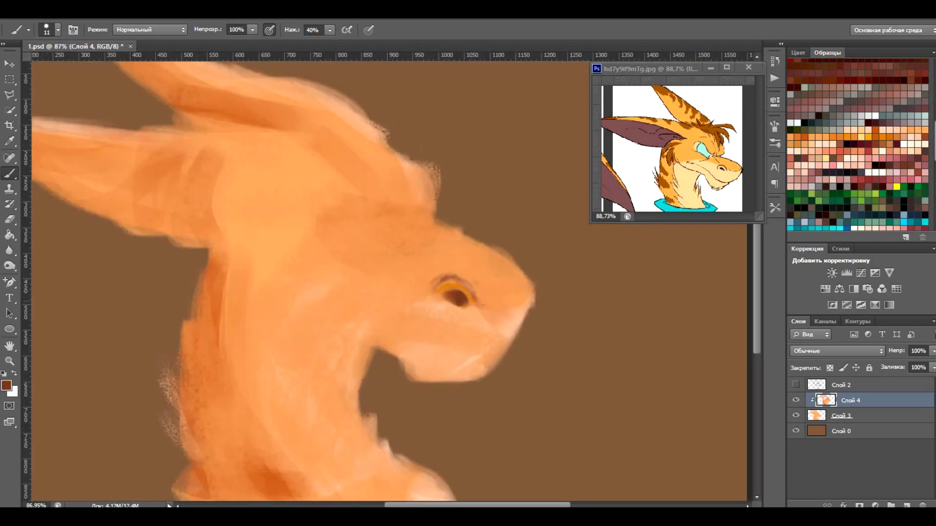
left_click(57, 30)
left_click_drag(88, 73, 107, 73)
mouse_move(370, 273)
left_mouse_down()
mouse_move(448, 285)
mouse_move(509, 275)
left_mouse_up()
mouse_move(351, 244)
left_mouse_down()
mouse_move(410, 271)
mouse_move(429, 295)
left_mouse_up()
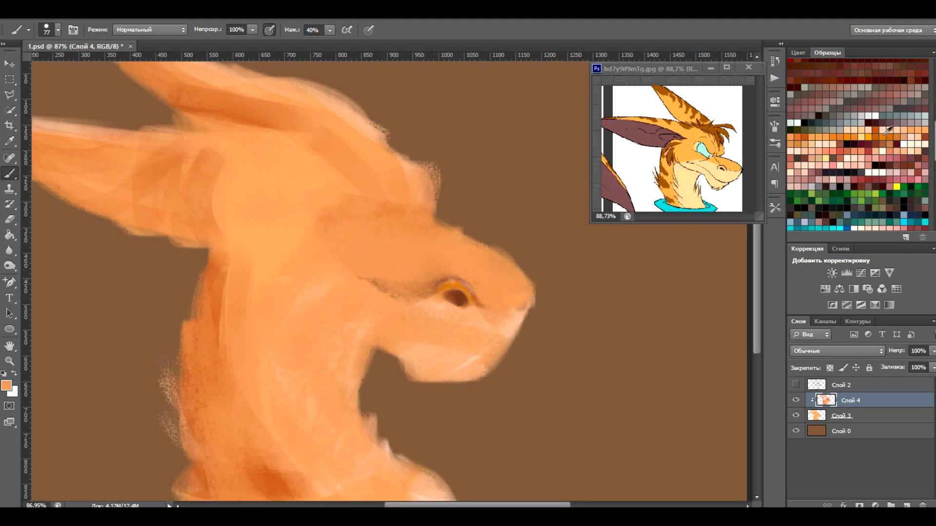
mouse_move(378, 260)
left_mouse_down()
mouse_move(517, 292)
mouse_move(463, 253)
mouse_move(351, 234)
left_mouse_up()
mouse_move(373, 175)
left_mouse_down()
mouse_move(273, 132)
mouse_move(365, 88)
left_mouse_up()
Step: Darken the top of the head and paint the left ear darker orange
scroll(341, 195, "down", 3)
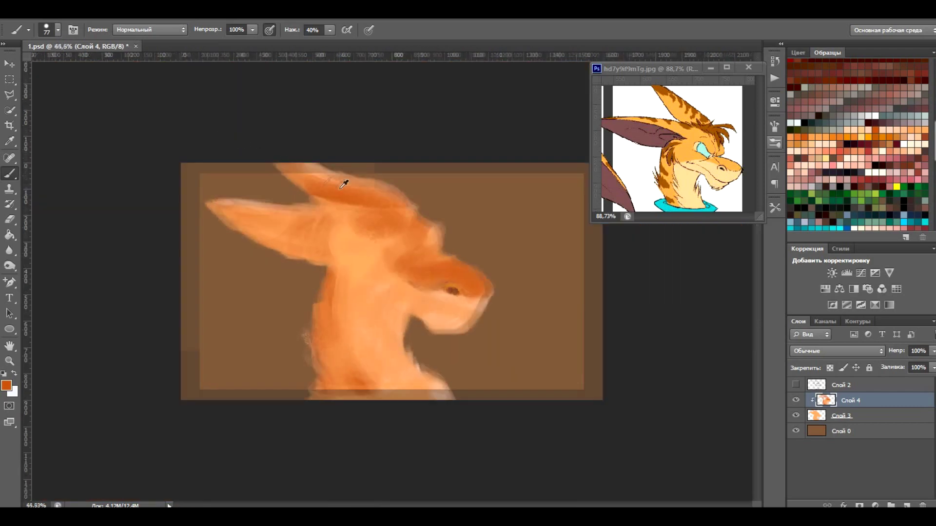
scroll(342, 195, "up", 2)
left_click_drag(234, 126, 380, 146)
left_click_drag(141, 181, 293, 234)
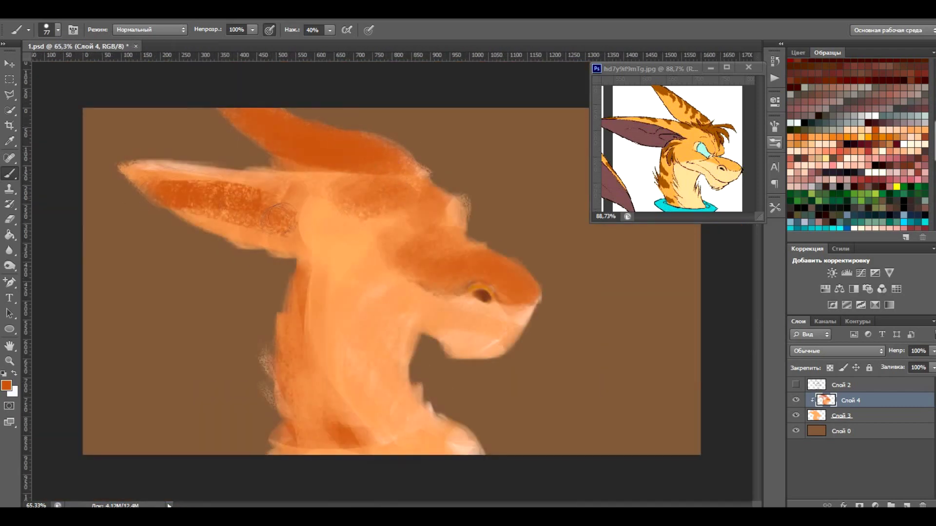
left_click_drag(176, 200, 292, 251)
Step: Shade down the neck in dark orange, with a few light peach strokes
left_click(795, 385)
scroll(461, 356, "up", 2)
left_click_drag(336, 287, 278, 439)
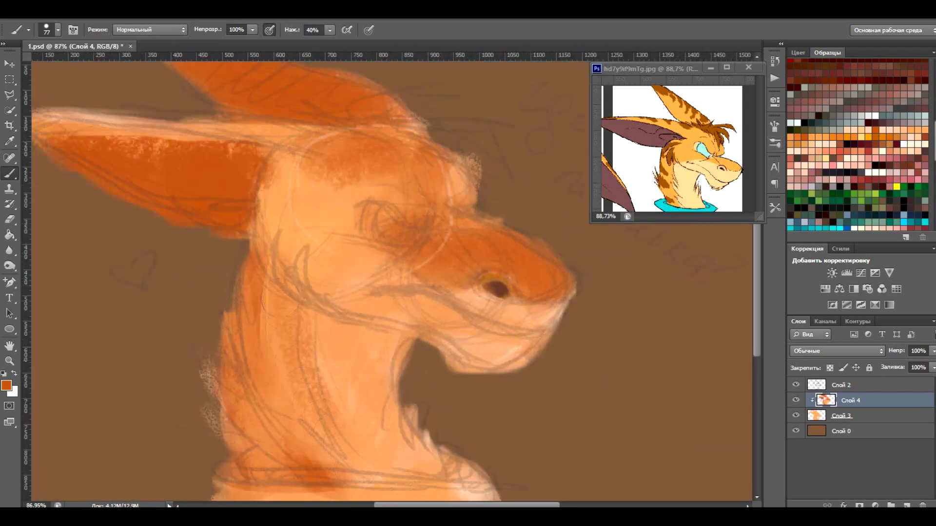
left_click_drag(243, 293, 293, 487)
left_click_drag(409, 303, 322, 429)
left_click(341, 370, "alt")
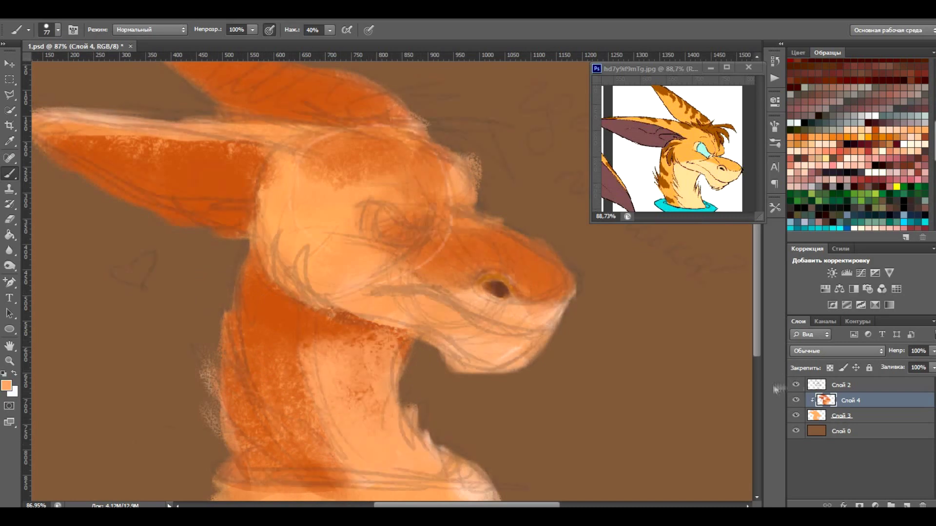
left_click_drag(341, 317, 292, 463)
left_click(317, 342, "alt")
left_click_drag(273, 336, 390, 420)
Step: With a small brush preset, paint a dark brown brow, then highlight the eye
scroll(434, 275, "up", 1)
scroll(434, 274, "up", 2)
left_click(57, 29)
left_click(27, 78)
mouse_move(308, 166)
left_mouse_down()
mouse_move(398, 193)
mouse_move(414, 141)
mouse_move(400, 193)
mouse_move(300, 170)
mouse_move(312, 220)
mouse_move(341, 220)
left_mouse_up()
left_click(617, 340, "alt")
left_click(351, 137, "alt")
mouse_move(317, 141)
left_mouse_down()
mouse_move(410, 161)
mouse_move(424, 192)
mouse_move(378, 227)
left_mouse_up()
Step: Hide the sketch layer and fill the eye with cyan
left_click(795, 385)
mouse_move(432, 183)
left_mouse_down()
mouse_move(336, 171)
mouse_move(308, 220)
left_mouse_up()
scroll(836, 213, "down", 3)
left_click_drag(330, 174, 366, 204)
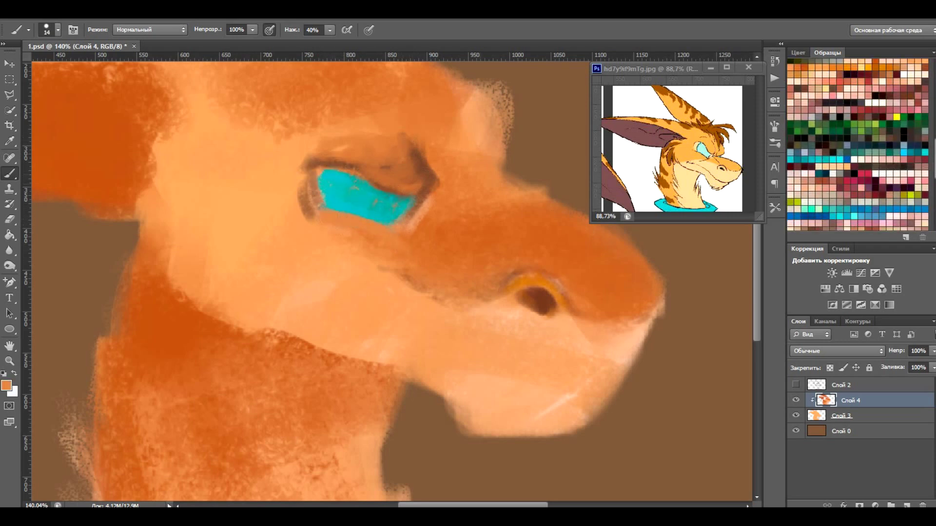
Step: Repaint the eye in deeper blue strokes and add whitish highlights inside it
scroll(419, 243, "down", 3)
scroll(419, 244, "up", 4)
left_click(317, 229, "alt")
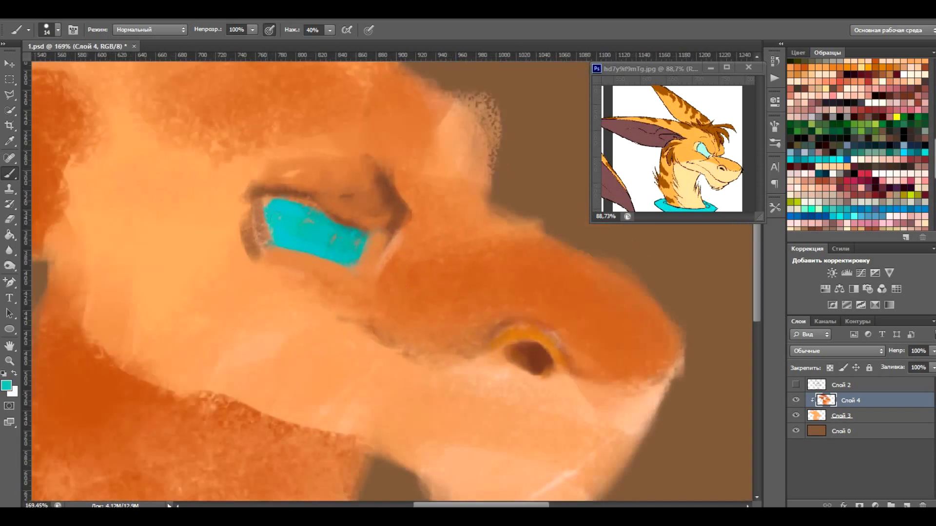
mouse_move(273, 200)
left_mouse_down()
mouse_move(298, 243)
mouse_move(317, 234)
mouse_move(361, 259)
left_mouse_up()
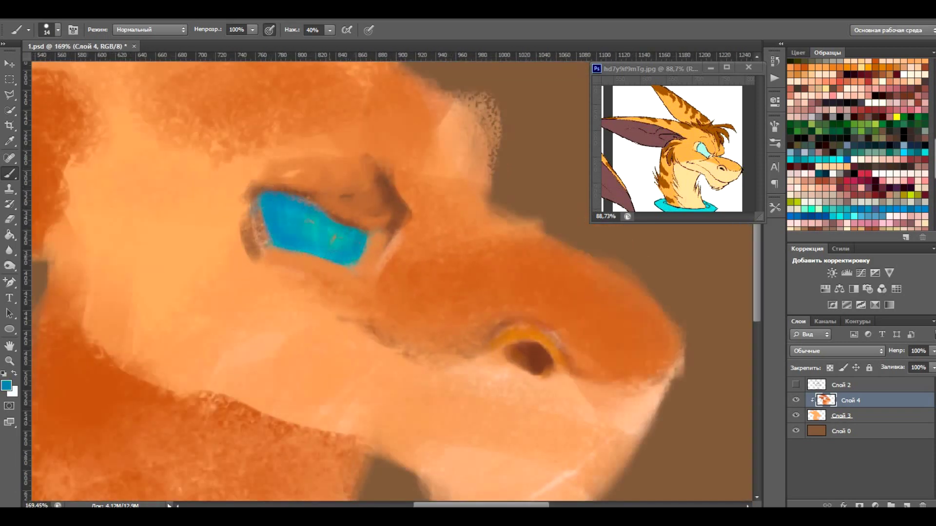
left_click_drag(268, 195, 295, 246)
mouse_move(263, 195)
left_mouse_down()
mouse_move(316, 246)
mouse_move(366, 266)
left_mouse_up()
left_click_drag(341, 205, 292, 261)
left_click_drag(299, 205, 336, 246)
mouse_move(195, 190)
left_mouse_down()
mouse_move(244, 253)
mouse_move(298, 256)
left_mouse_up()
Step: Fill the inner ear with dark maroon using a larger brush
left_click(856, 212)
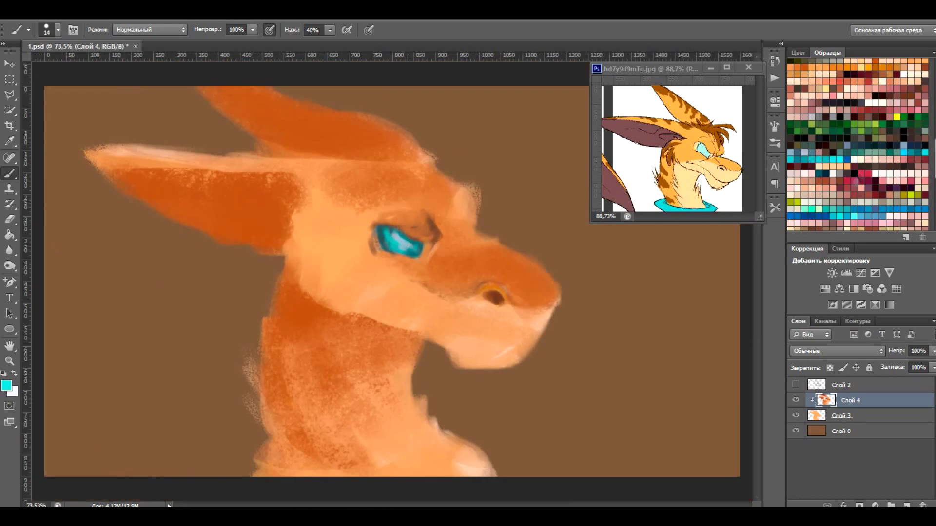
left_click(857, 180)
left_click(58, 30)
mouse_move(117, 168)
left_mouse_down()
mouse_move(287, 229)
mouse_move(146, 210)
left_mouse_up()
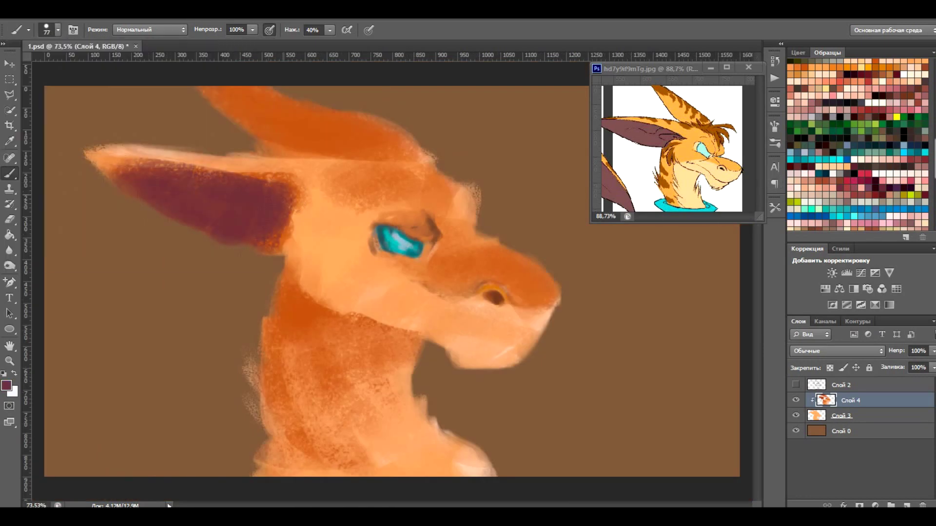
Step: Repaint the ear's upper edge with light orange sampled from the head
left_click(127, 153, "alt")
left_click_drag(92, 158, 268, 161)
scroll(249, 213, "up", 1)
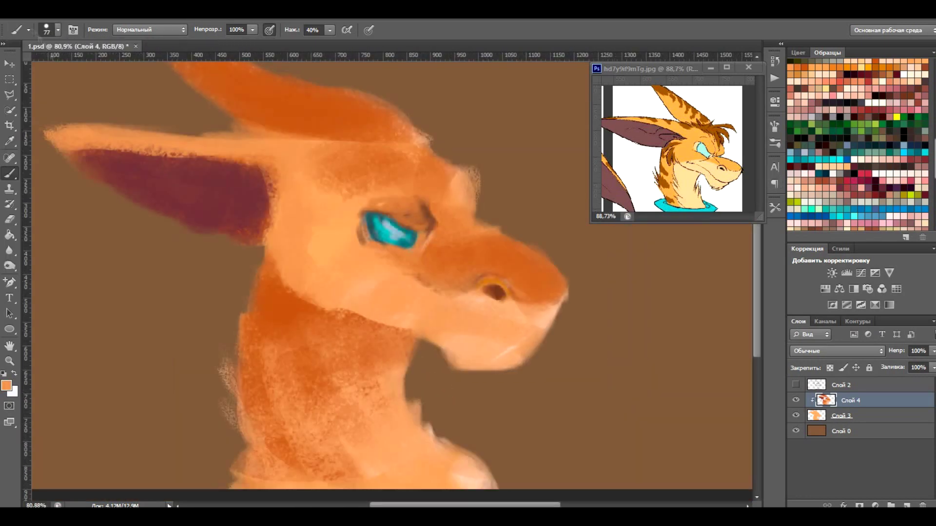
scroll(249, 212, "down", 1)
scroll(908, 180, "down", 5)
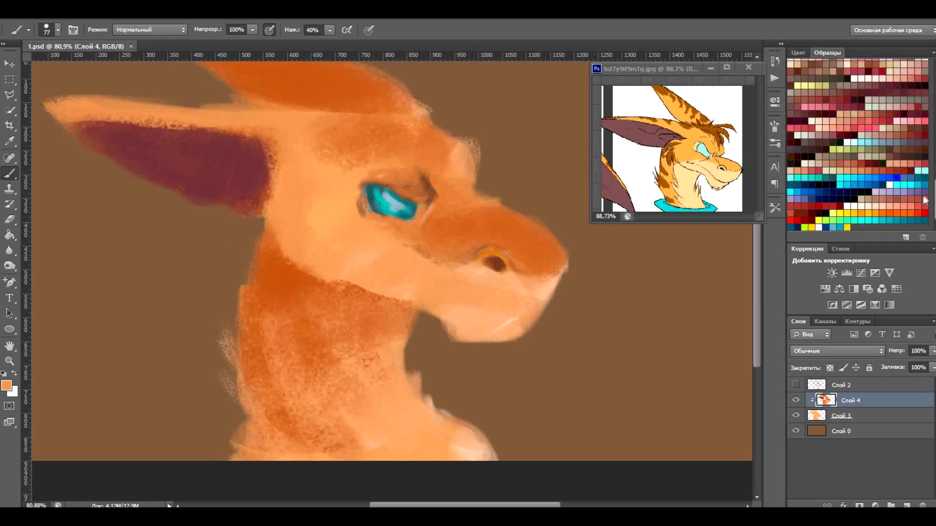
scroll(453, 166, "down", 1)
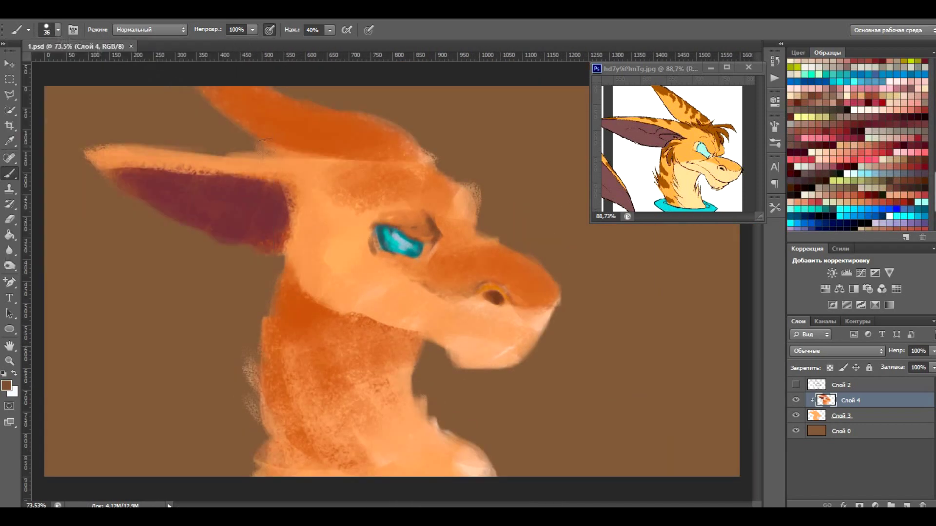
Step: Paint dark brown stripes across the ear top, head crest and brow
left_click_drag(162, 160, 292, 168)
left_click_drag(214, 91, 404, 146)
mouse_move(292, 151)
left_mouse_down()
mouse_move(472, 204)
mouse_move(443, 209)
left_mouse_up()
left_click_drag(424, 174, 463, 229)
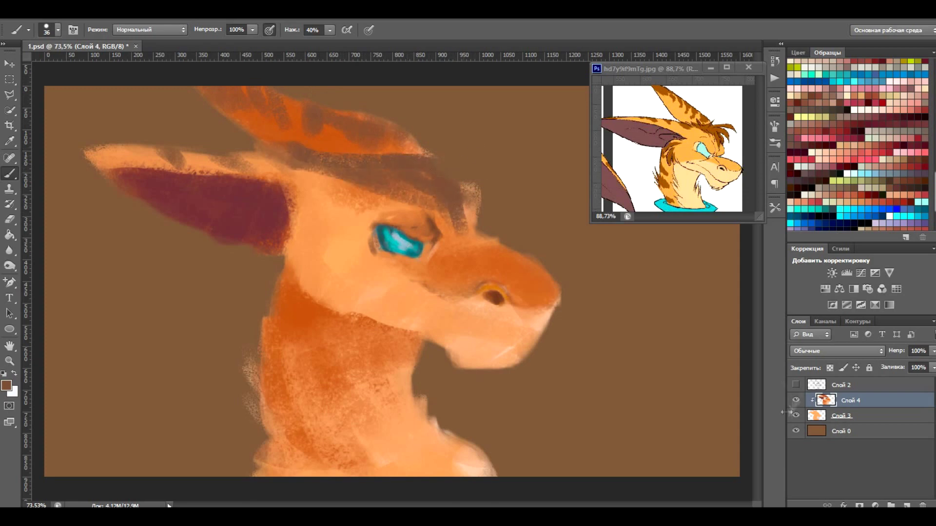
left_click_drag(266, 180, 312, 151)
left_click_drag(303, 251, 291, 293)
Step: Add dark horizontal stripes down the neck, undoing the blob at its bottom
mouse_move(318, 269)
left_mouse_down()
mouse_move(332, 316)
mouse_move(265, 319)
left_mouse_up()
left_click_drag(293, 375, 261, 361)
left_click_drag(292, 404, 259, 390)
left_click_drag(261, 453, 308, 468)
key("ctrl+z")
Step: Soften the neck stripes with sampled orange and repaint the eye highlight light blue
left_click(498, 244, "alt")
left_click_drag(312, 300, 281, 342)
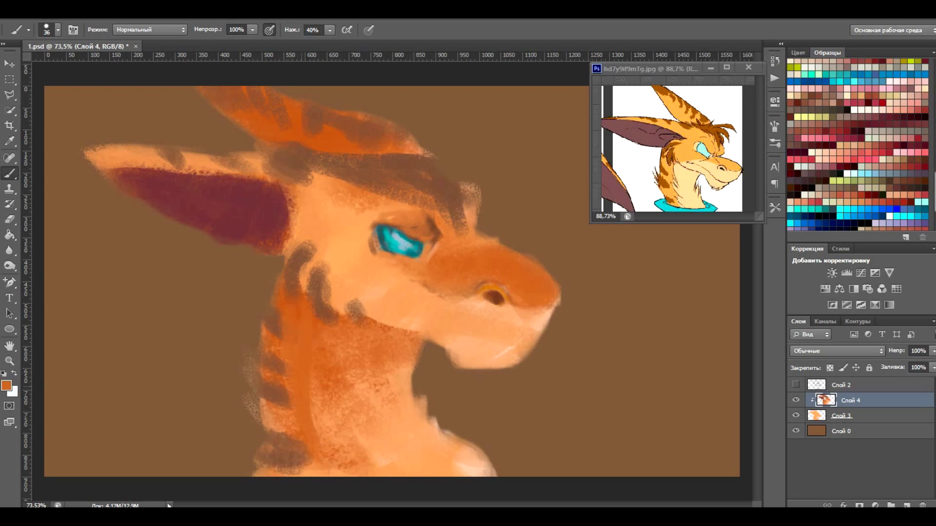
left_click_drag(293, 383, 273, 461)
left_click_drag(316, 392, 341, 468)
left_click_drag(376, 346, 342, 429)
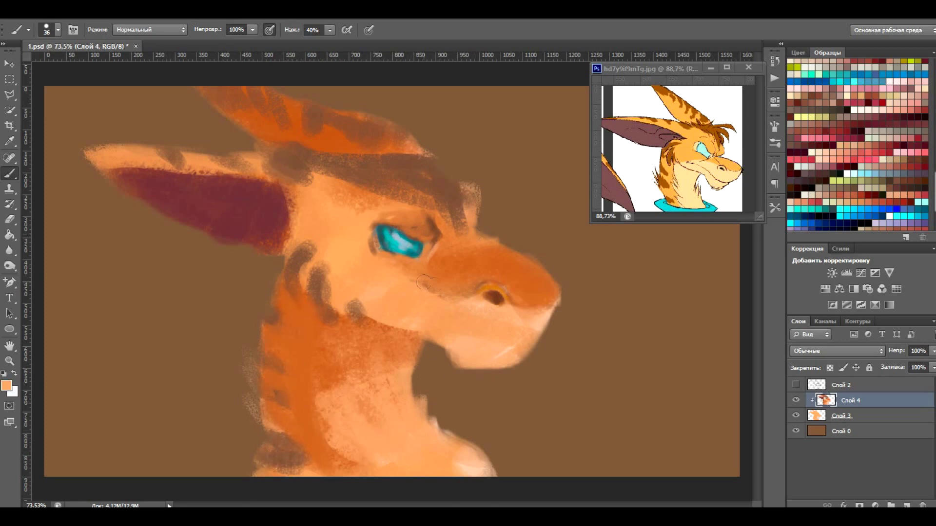
scroll(425, 225, "up", 3)
left_click_drag(331, 243, 390, 286)
scroll(371, 264, "down", 5)
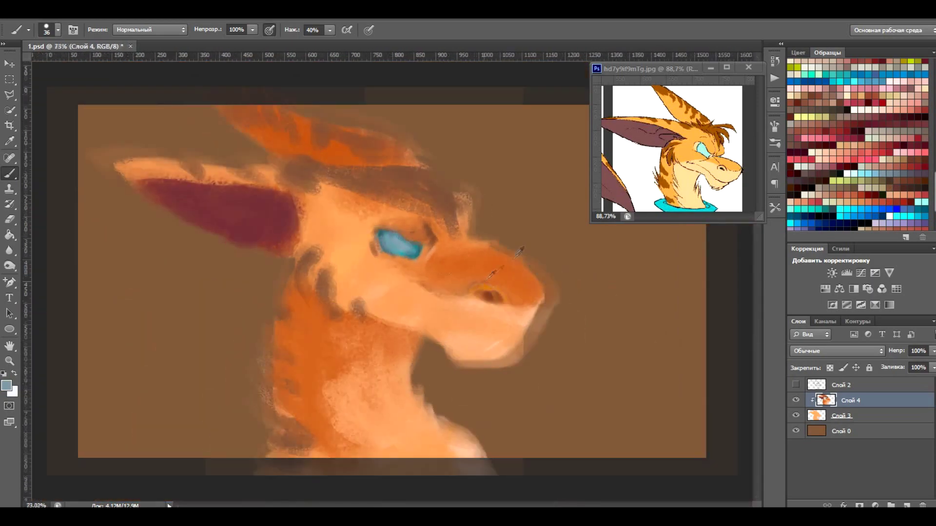
Step: Paint rust brown strokes above the eye and on the crest, then light orange crest strokes
scroll(370, 263, "up", 4)
scroll(858, 146, "down", 5)
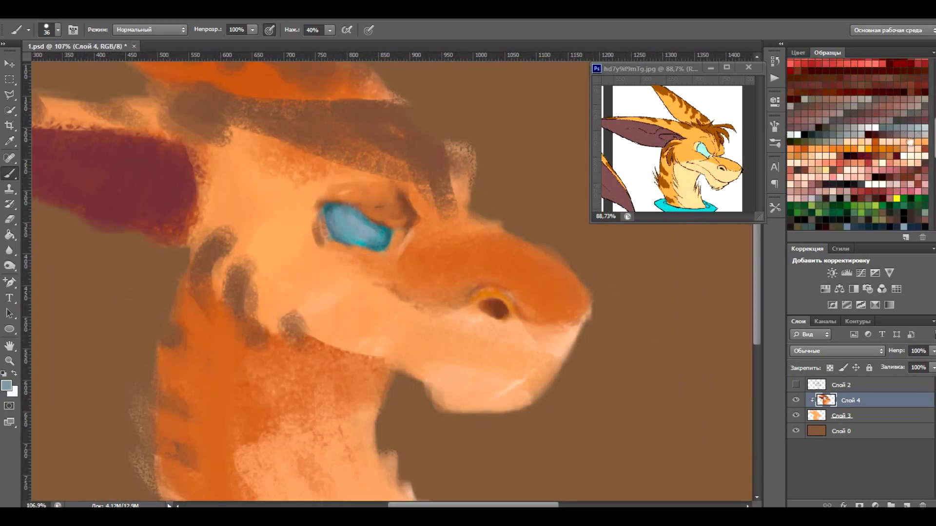
scroll(564, 355, "down", 3)
scroll(564, 355, "up", 3)
left_click(405, 207, "alt")
left_click(57, 29)
mouse_move(297, 161)
left_mouse_down()
mouse_move(361, 176)
mouse_move(360, 220)
left_mouse_up()
left_click_drag(433, 176, 429, 103)
left_click(351, 271, "alt")
mouse_move(432, 142)
left_mouse_down()
mouse_move(426, 102)
mouse_move(390, 105)
mouse_move(405, 102)
left_mouse_up()
Step: Using the sketch as a guide, add light strokes above the eye, crest and nostril
scroll(490, 326, "down", 3)
scroll(477, 257, "up", 4)
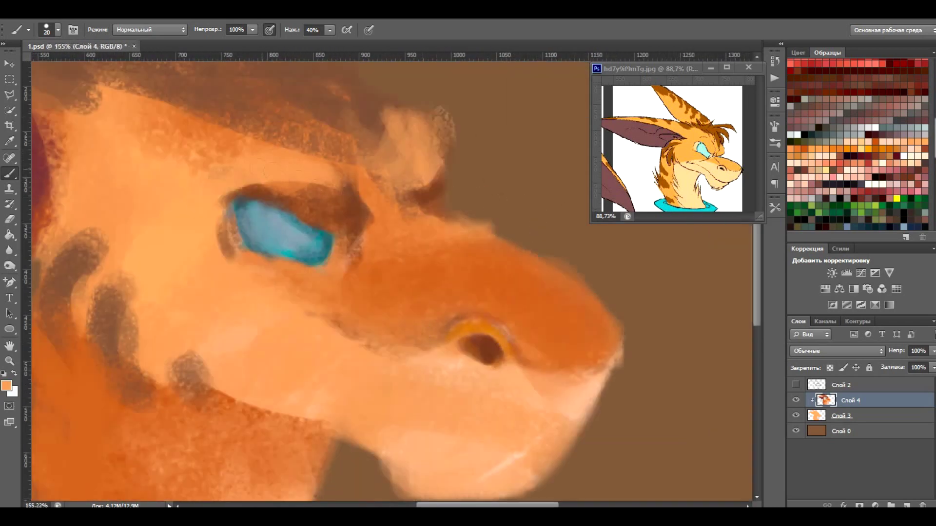
left_click(797, 385)
left_click_drag(224, 183, 356, 214)
left_click_drag(424, 190, 414, 127)
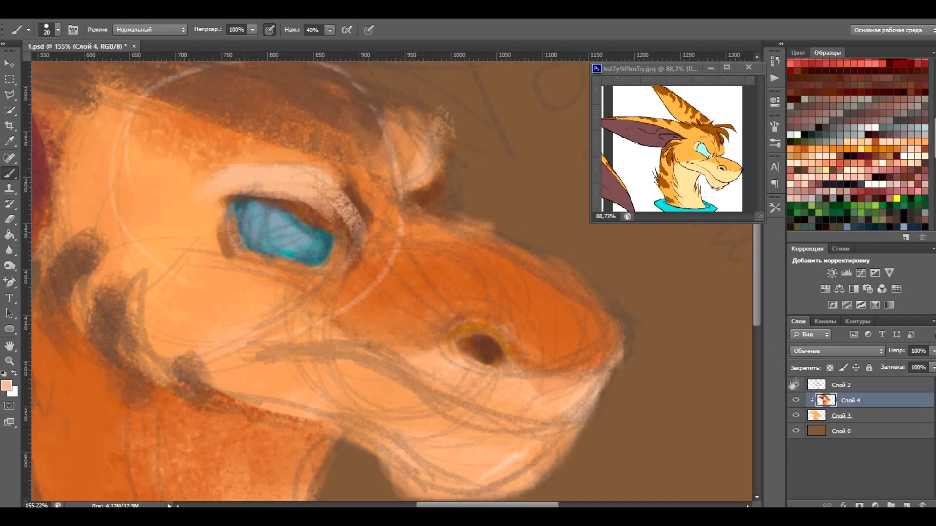
left_click(796, 384)
scroll(661, 341, "down", 1)
left_click_drag(436, 302, 451, 281)
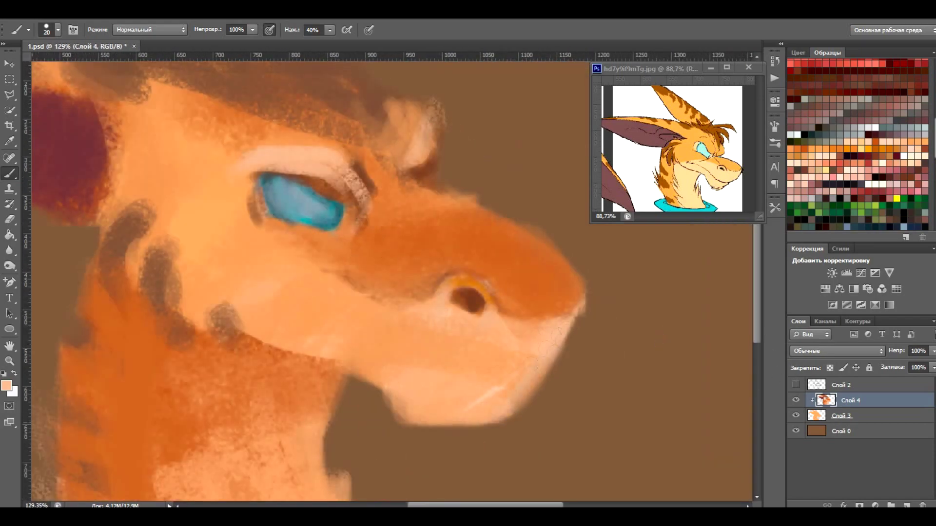
Step: Paint dark strokes under the eye, the mouth line along the snout and the lower jaw
left_click(58, 29)
left_click(796, 385)
mouse_move(356, 232)
left_mouse_down()
mouse_move(288, 258)
mouse_move(302, 261)
mouse_move(256, 255)
left_mouse_up()
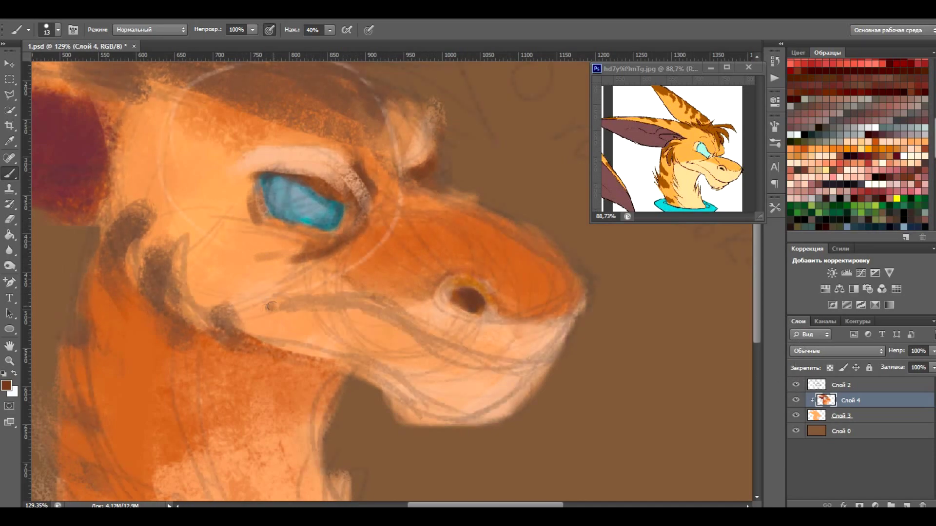
left_click_drag(270, 306, 451, 352)
left_click_drag(536, 365, 453, 419)
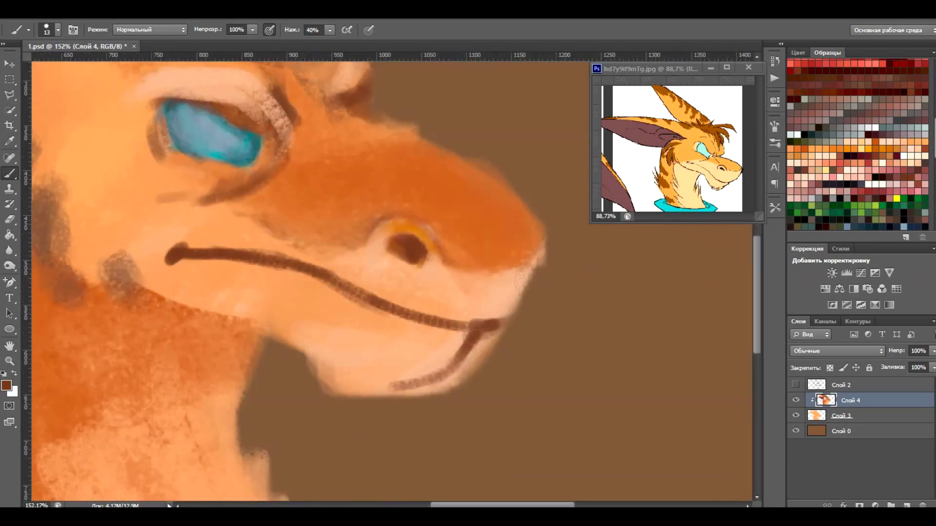
mouse_move(518, 277)
left_mouse_down()
mouse_move(495, 324)
mouse_move(361, 388)
left_mouse_up()
Step: Soften the dark lower-jaw outline with a larger light peach brush
scroll(495, 378, "down", 3)
scroll(495, 378, "up", 2)
left_click(58, 29)
left_click(468, 341, "alt")
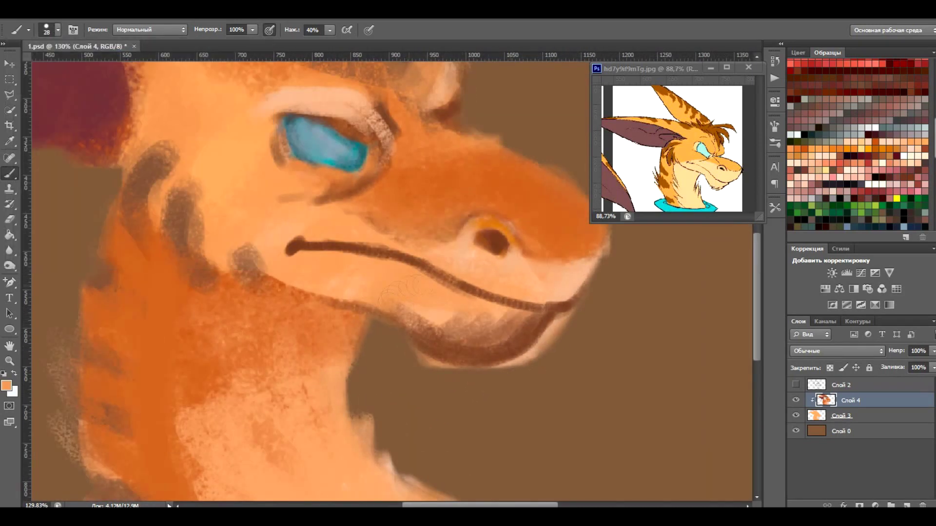
left_click_drag(385, 305, 451, 325)
left_click_drag(424, 353, 541, 317)
Step: Add dark brown strokes along the lower lip, under the jaw and on the neck
left_click(57, 30)
mouse_move(390, 312)
left_mouse_down()
mouse_move(219, 273)
mouse_move(427, 332)
mouse_move(341, 414)
left_mouse_up()
mouse_move(361, 303)
left_mouse_down()
mouse_move(326, 380)
mouse_move(302, 371)
left_mouse_up()
left_click_drag(322, 285, 247, 317)
scroll(431, 352, "down", 3)
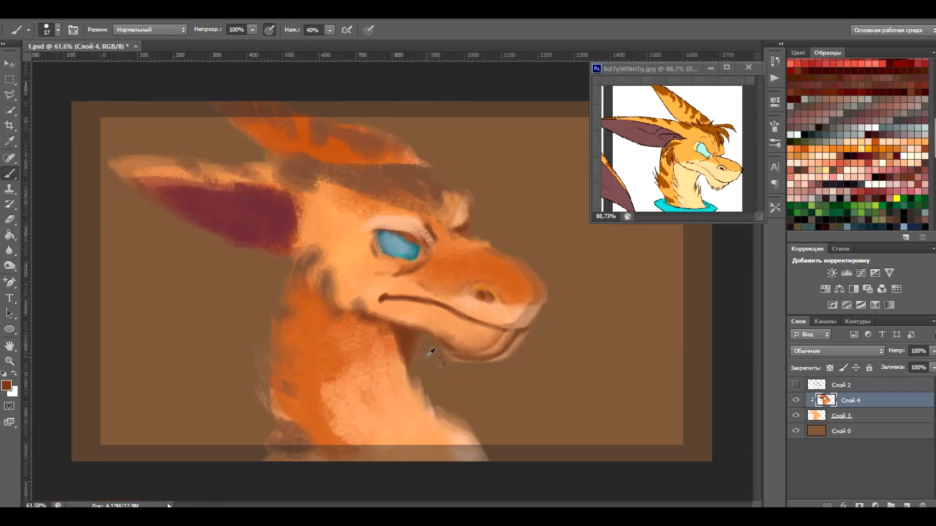
scroll(468, 372, "up", 3)
Step: Build up dark shading under the jaw and down the neck
left_click(57, 29)
left_click_drag(284, 310, 331, 376)
left_click_drag(312, 341, 220, 290)
left_click(58, 29)
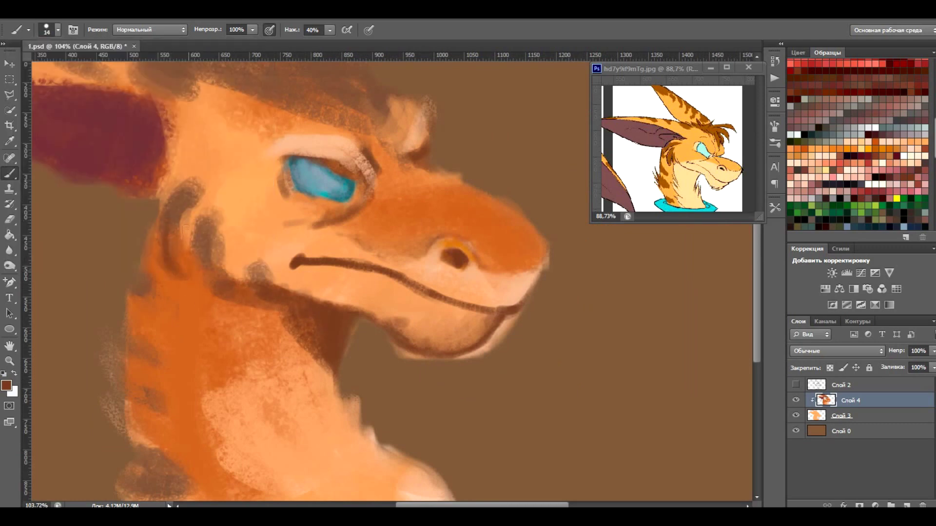
left_click_drag(168, 200, 197, 287)
left_click_drag(188, 226, 258, 300)
left_click_drag(215, 275, 329, 378)
mouse_move(161, 185)
left_mouse_down()
mouse_move(171, 256)
mouse_move(205, 312)
left_mouse_up()
Step: Paint light peach fur strokes across the cheek toward the jaw
scroll(347, 351, "up", 2)
left_click(346, 351, "alt")
left_click_drag(326, 175, 307, 283)
mouse_move(292, 151)
left_mouse_down()
mouse_move(263, 239)
mouse_move(273, 215)
left_mouse_up()
left_click_drag(325, 227, 385, 288)
left_click_drag(371, 254, 424, 290)
left_click_drag(312, 144, 283, 248)
mouse_move(341, 170)
left_mouse_down()
mouse_move(336, 254)
mouse_move(597, 353)
left_mouse_up()
scroll(507, 337, "down", 3)
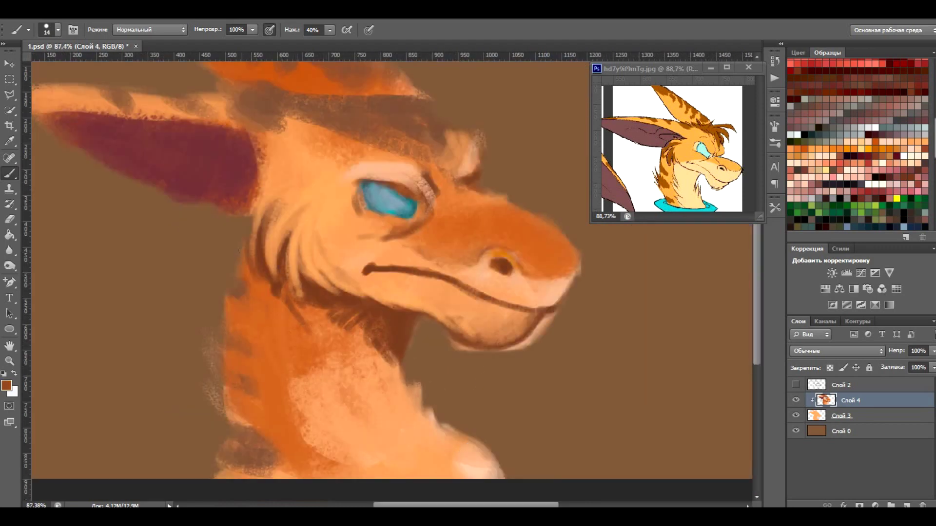
scroll(328, 163, "down", 2)
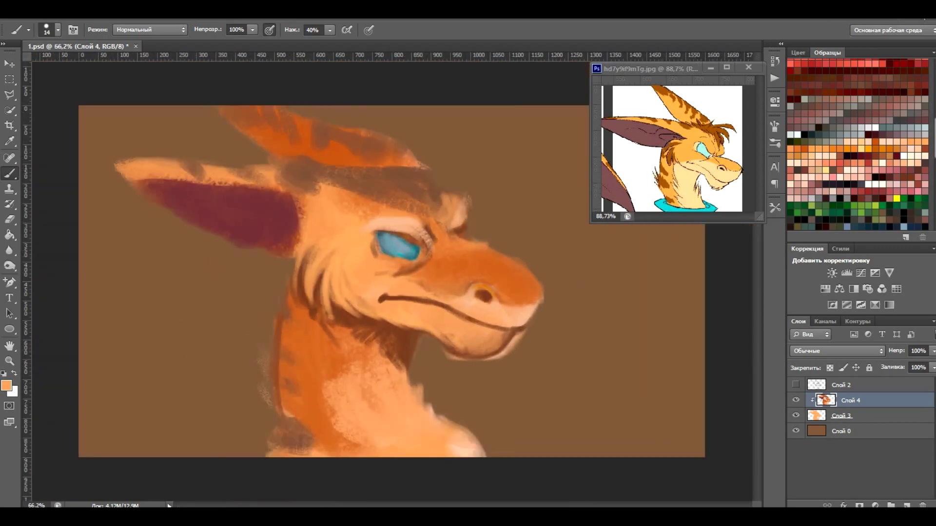
Step: Darken the top of the snout with a brown stroke after resizing the brush
left_click(57, 29)
left_click_drag(23, 66, 26, 67)
left_click(57, 29)
key("Return")
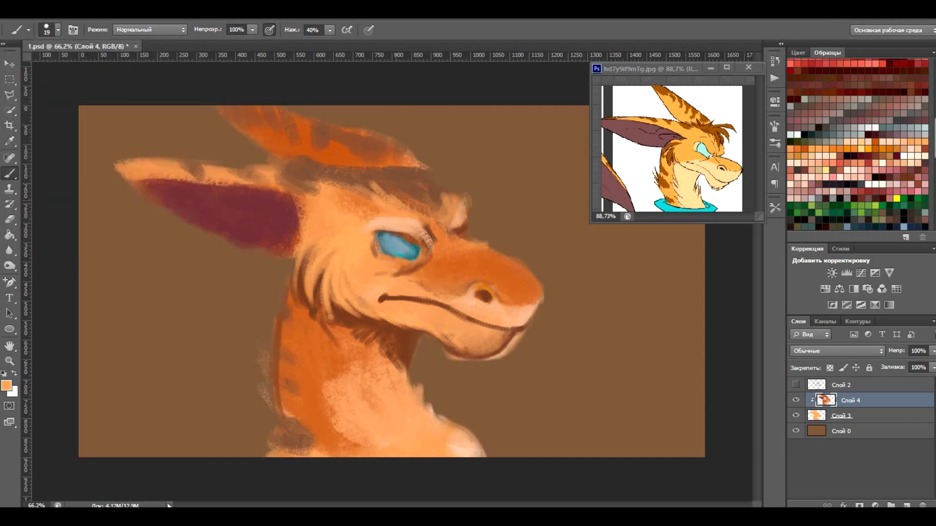
left_click(383, 298, "alt")
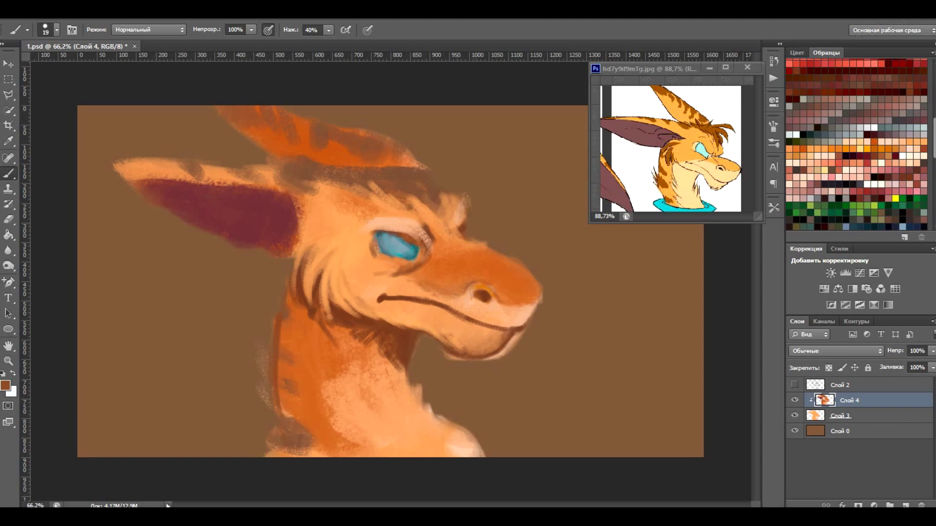
left_click_drag(462, 242, 534, 282)
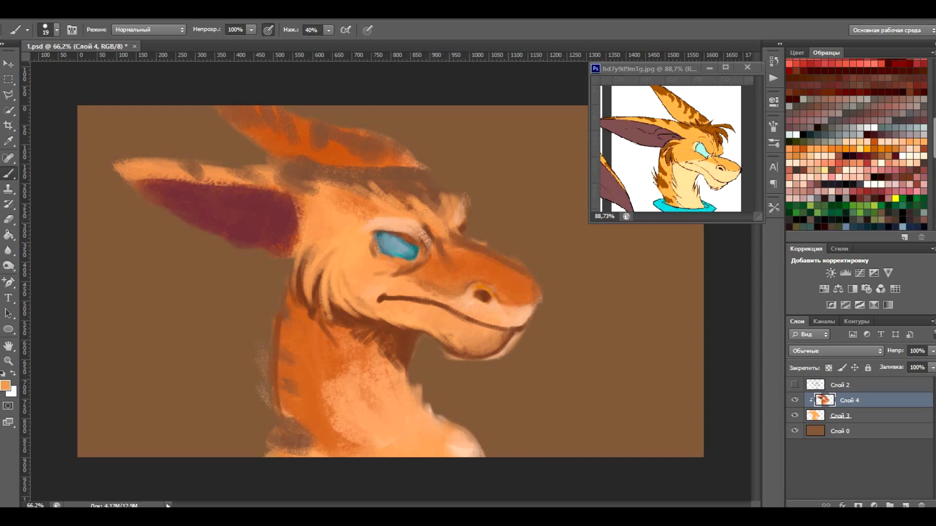
Step: Paint light fur into the inner ear, along its upper edge and toward the brow
left_click(56, 30)
double_click(209, 207)
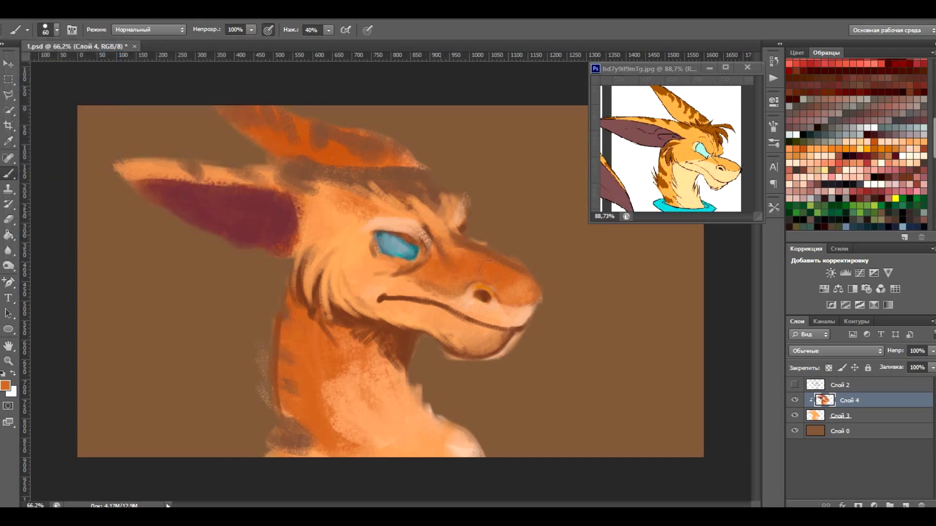
left_click(56, 30)
double_click(73, 122)
left_click_drag(300, 239, 266, 229)
mouse_move(299, 215)
left_mouse_down()
mouse_move(264, 210)
mouse_move(251, 183)
mouse_move(185, 168)
left_mouse_up()
left_click_drag(141, 171, 213, 172)
left_click_drag(336, 198, 236, 170)
left_click_drag(334, 181, 292, 219)
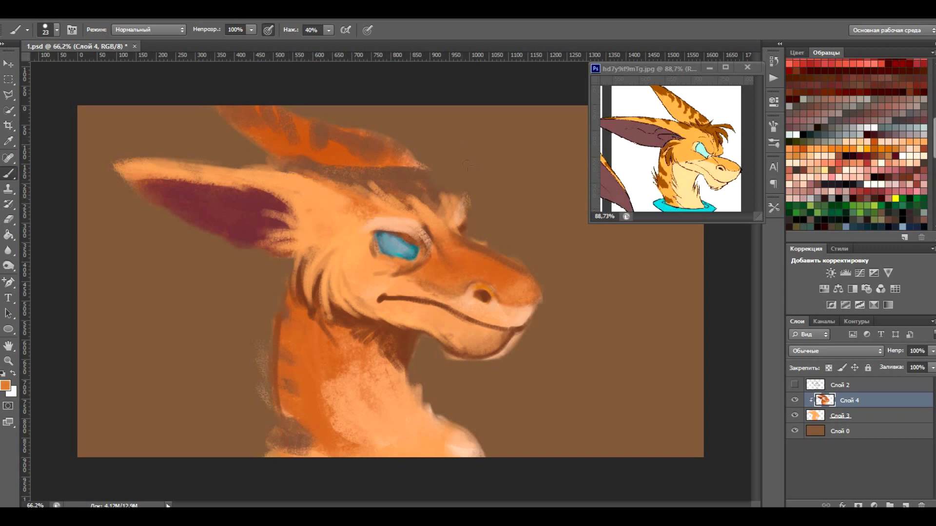
Step: Extend the dark inner-ear edge with a smaller brush and brighten the lower jaw's underside
left_click(57, 29)
double_click(24, 68)
left_click_drag(129, 176, 242, 188)
left_click_drag(179, 179, 282, 194)
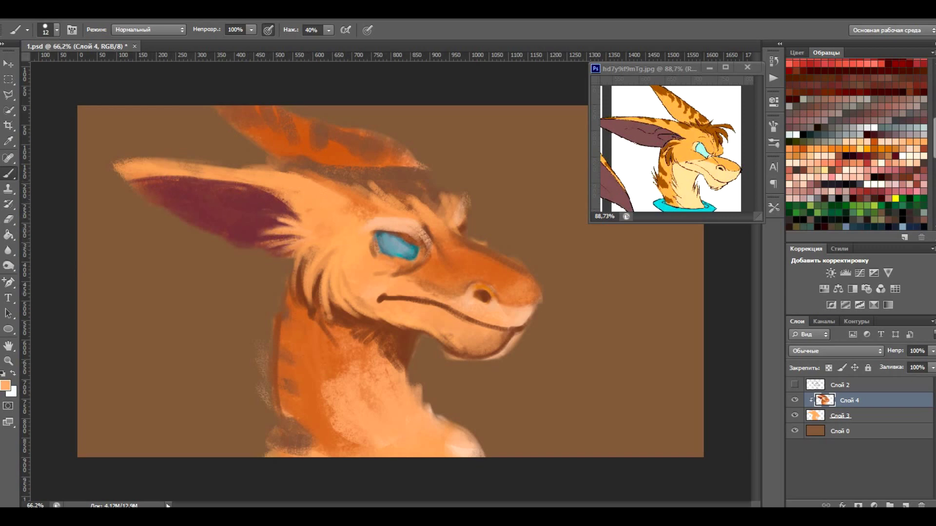
left_click_drag(446, 357, 498, 346)
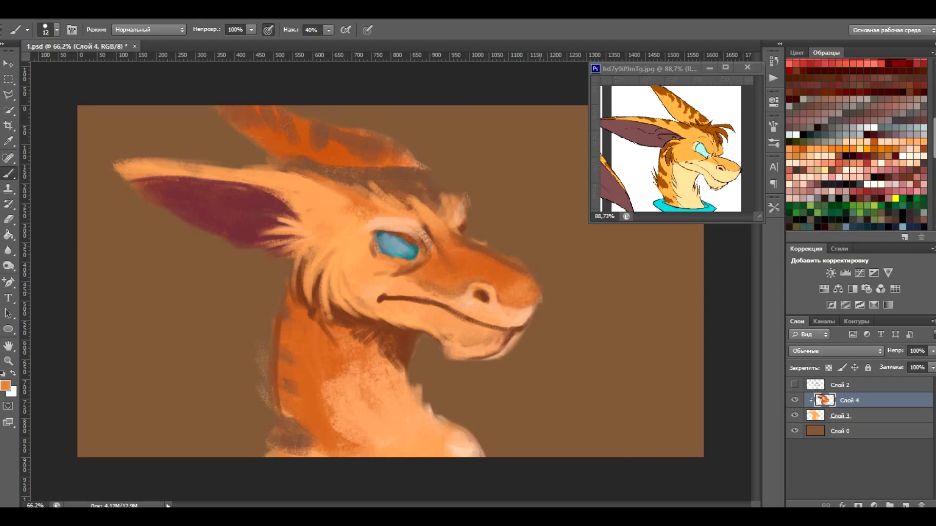
Step: Paint over the orange blob under the eye with a larger brush
left_click(56, 30)
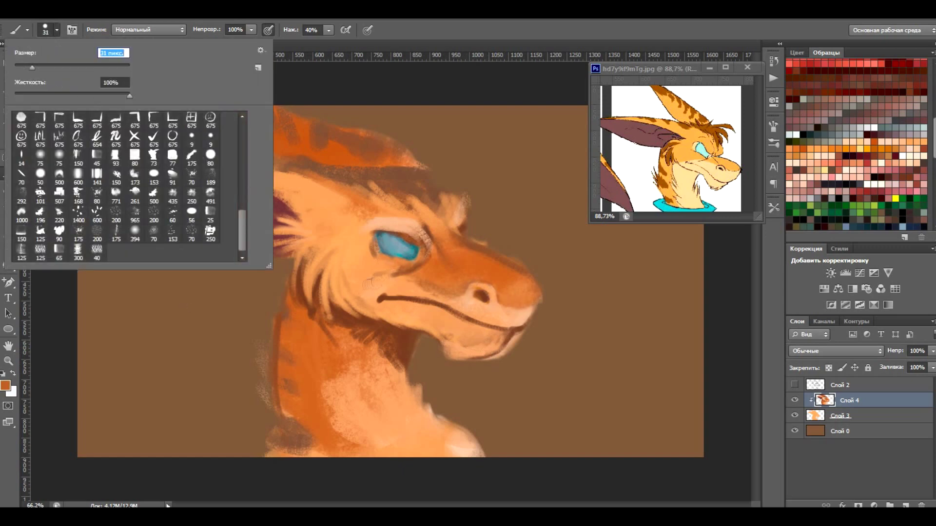
left_click_drag(30, 63, 36, 63)
key("Return")
mouse_move(344, 290)
left_mouse_down()
mouse_move(363, 283)
mouse_move(355, 312)
mouse_move(463, 295)
mouse_move(508, 318)
mouse_move(391, 281)
left_mouse_up()
scroll(341, 278, "down", 2)
scroll(325, 275, "up", 3)
Step: Try a brown stroke at the mouth, undo it, and paint a dark orange stroke up the neck
left_click(508, 318, "alt")
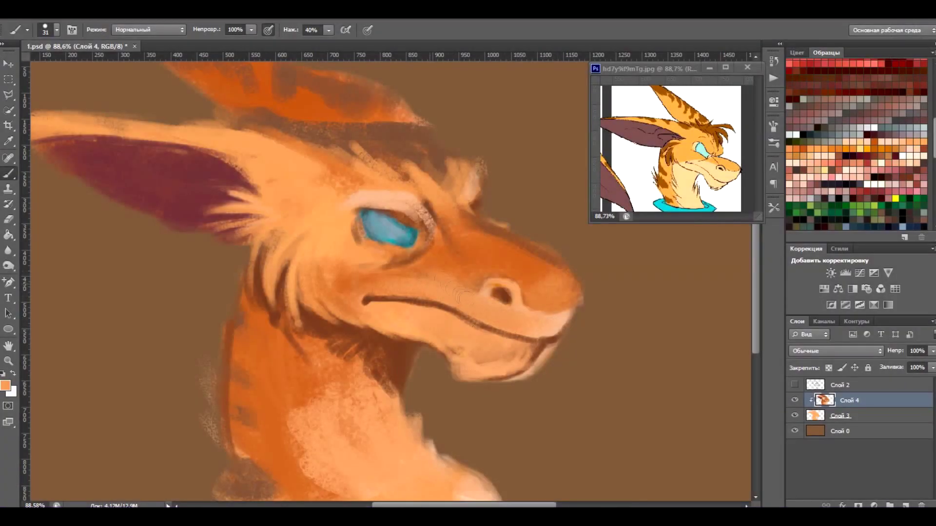
scroll(487, 292, "down", 3)
scroll(535, 286, "up", 3)
left_click(497, 361, "alt")
mouse_move(524, 348)
left_mouse_down()
mouse_move(449, 383)
mouse_move(458, 363)
mouse_move(473, 377)
left_mouse_up()
key("ctrl+z")
left_click(454, 343, "alt")
scroll(509, 293, "down", 2)
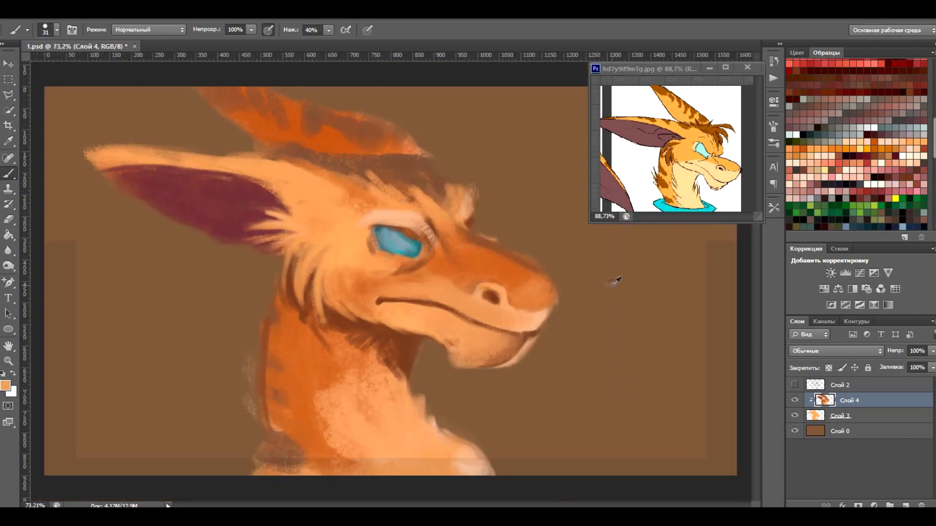
mouse_move(320, 471)
left_mouse_down()
mouse_move(273, 312)
mouse_move(299, 410)
left_mouse_up()
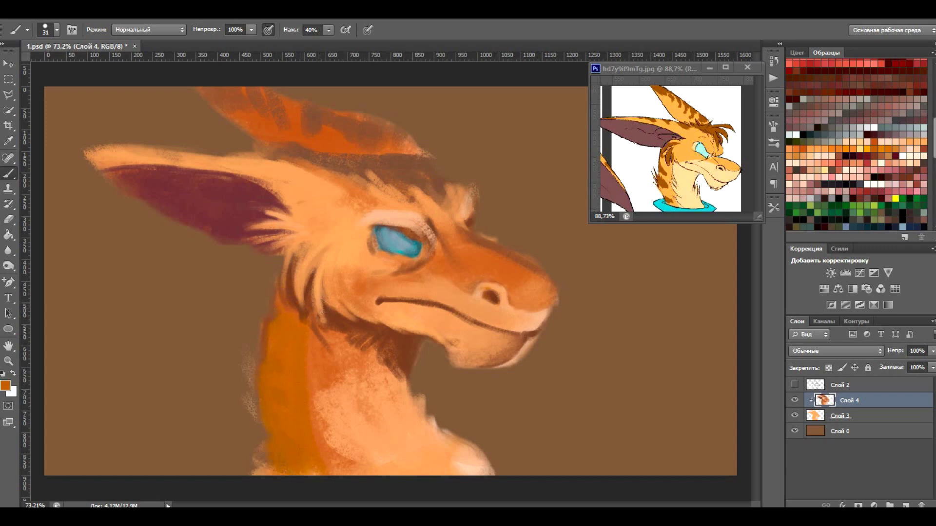
Step: Paint light textured strokes across the throat with a much larger brush
left_click(57, 29)
double_click(98, 146)
left_click(342, 370, "alt")
mouse_move(317, 390)
left_mouse_down()
mouse_move(390, 356)
mouse_move(419, 438)
left_mouse_up()
Step: Darken the neck's front edge and the throat below the jaw, then merge Слой 4 into Слой 3
left_click(376, 390, "alt")
left_click(57, 30)
double_click(98, 146)
left_click_drag(419, 404, 441, 475)
mouse_move(361, 334)
left_mouse_down()
mouse_move(336, 370)
mouse_move(312, 376)
left_mouse_up()
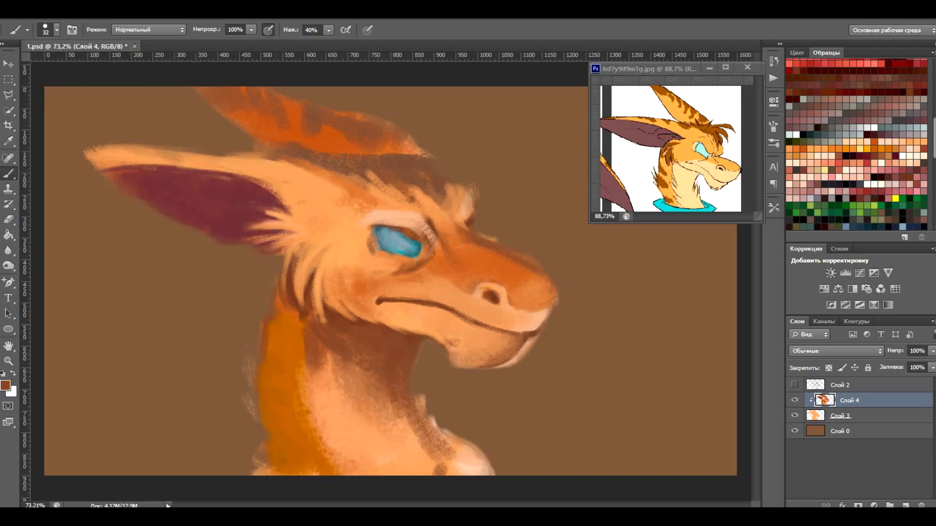
left_click(57, 30)
double_click(98, 146)
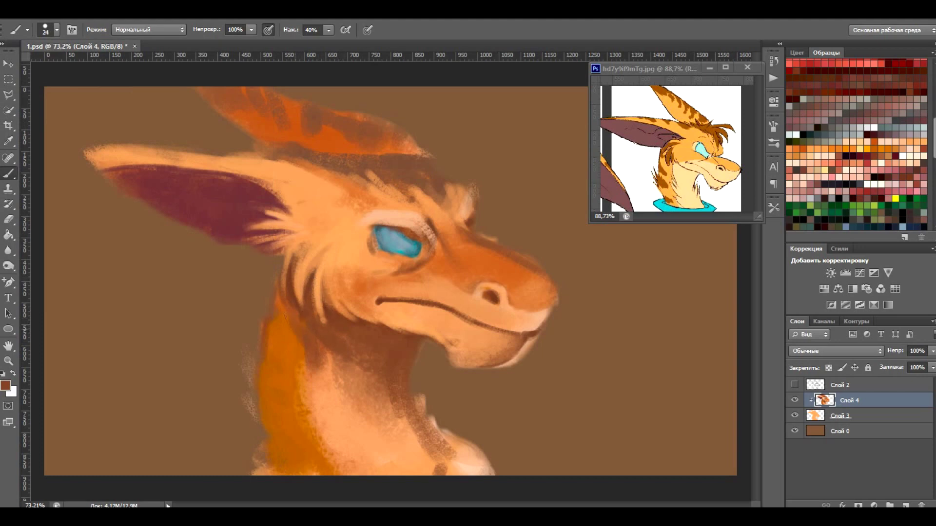
key("ctrl+e")
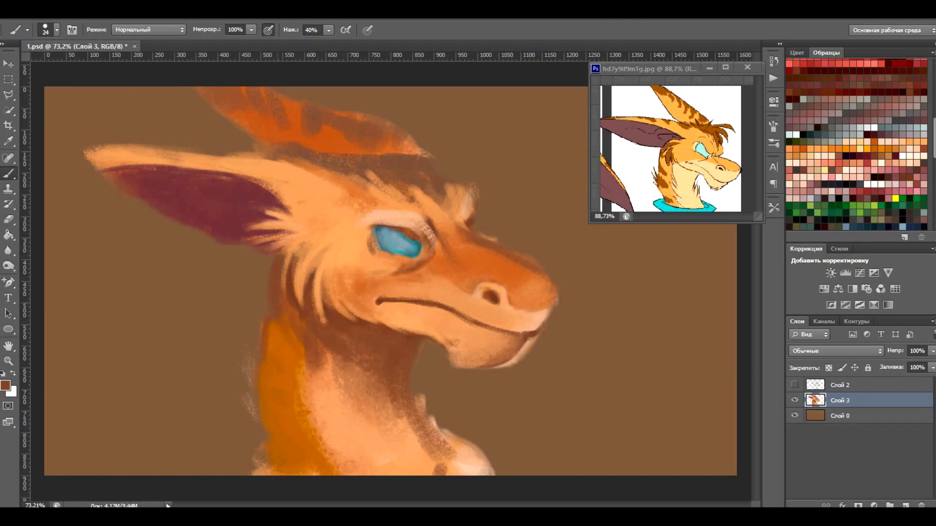
Step: Paint a thin brown stroke along the top of the head with a 35 px brush
scroll(857, 145, "up", 5)
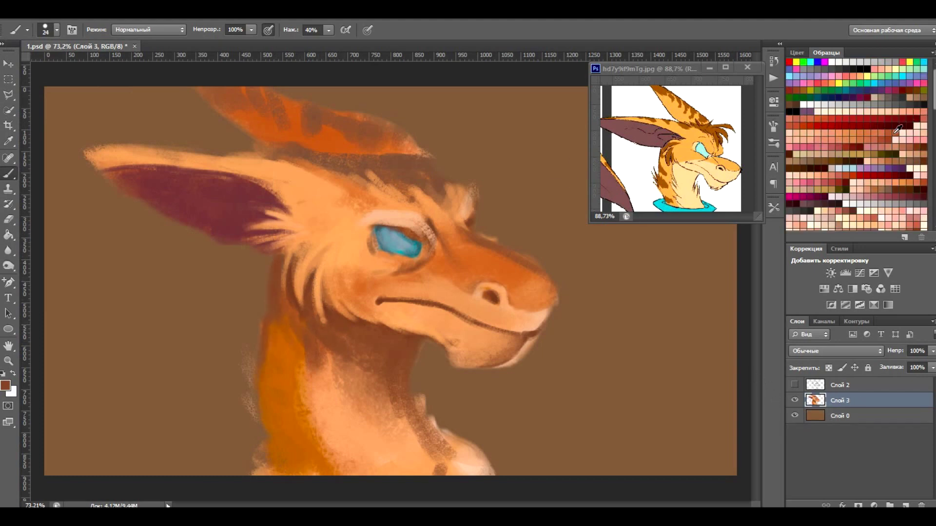
left_click(56, 30)
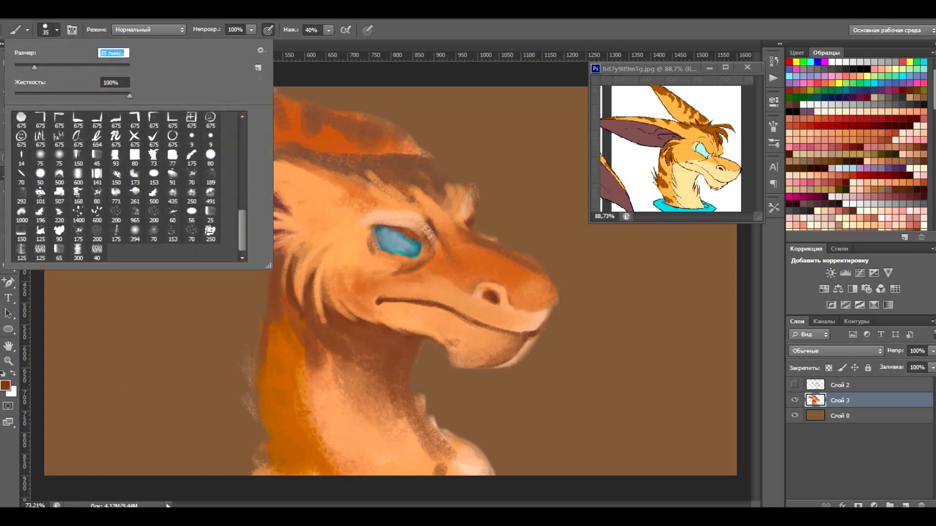
key("Return")
left_click_drag(425, 154, 488, 178)
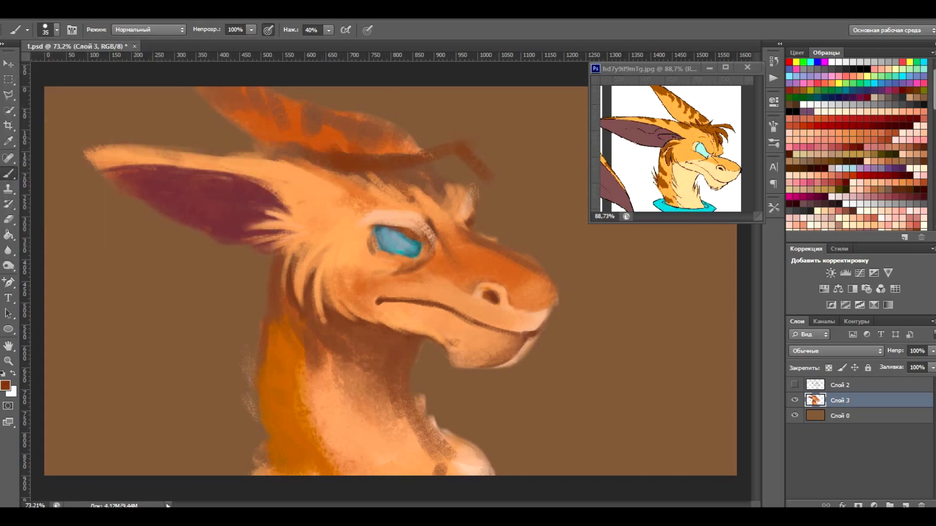
Step: Paint dark brown hair strands over the brow and forehead, using sketch layer Слой 2 as a guide
left_click(795, 386)
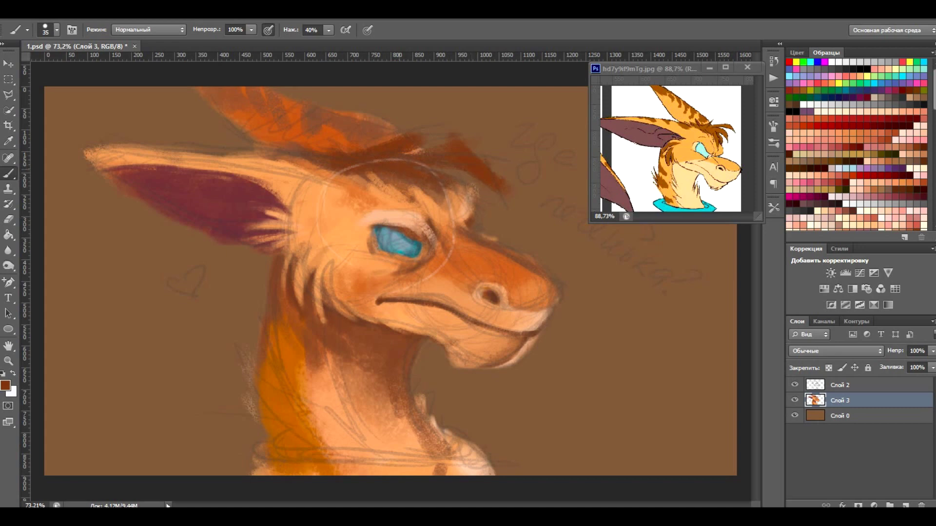
left_click_drag(453, 178, 480, 219)
left_click_drag(375, 173, 420, 215)
left_click_drag(402, 183, 436, 222)
left_click_drag(336, 173, 373, 198)
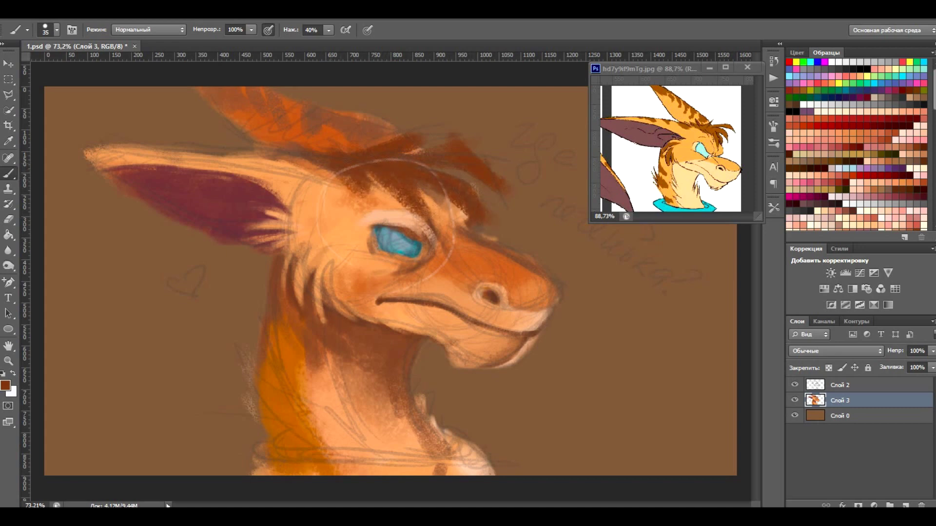
left_click(795, 385)
Step: Add more dark brown hair strokes over the brow and light touches around the eye
left_click_drag(476, 185, 456, 221)
left_click(442, 180, "alt")
left_click_drag(463, 170, 429, 212)
left_click_drag(414, 173, 487, 204)
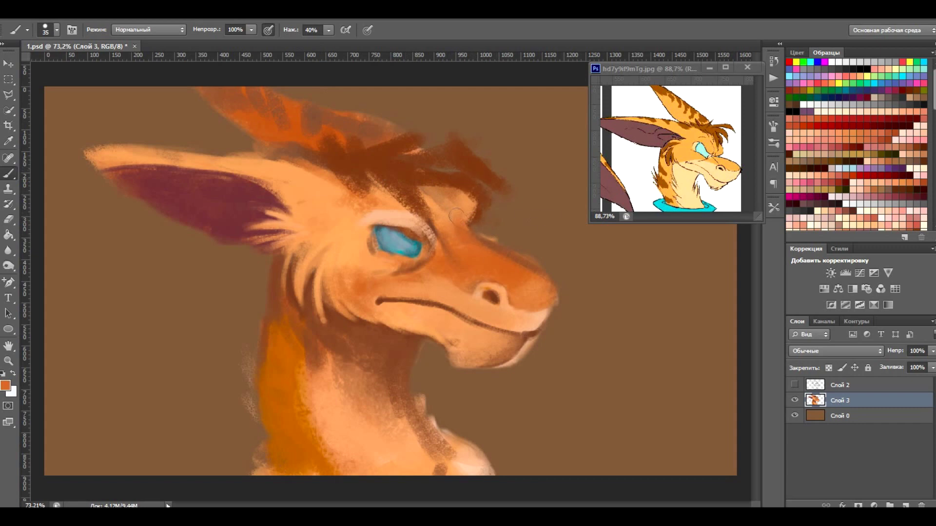
mouse_move(376, 204)
left_mouse_down()
mouse_move(429, 227)
mouse_move(378, 202)
left_mouse_up()
scroll(439, 304, "up", 5)
left_click(45, 29)
left_click_drag(27, 67, 22, 69)
key("Return")
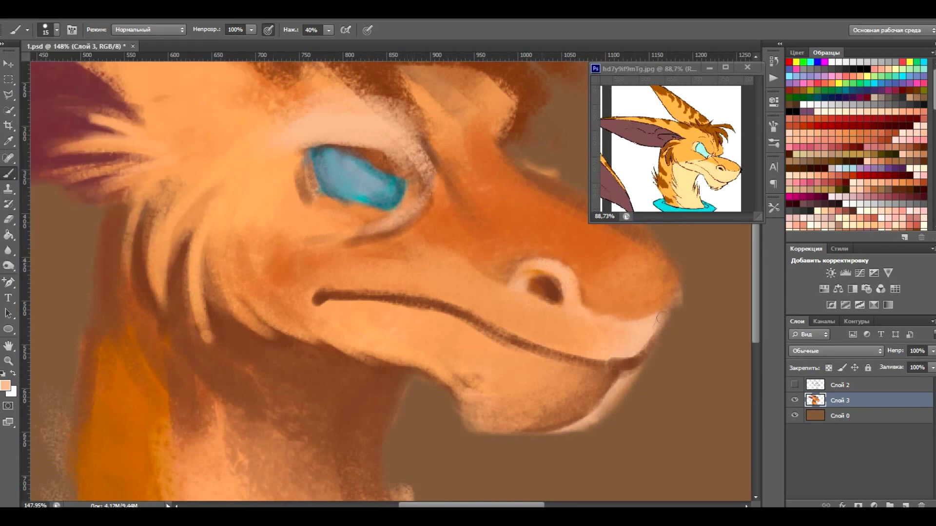
Step: Paint a dark line above the eye and lighten the upper eyelid with orange
scroll(645, 334, "down", 1)
scroll(485, 271, "down", 1)
left_click_drag(295, 161, 380, 155)
left_click(341, 175, "alt")
left_click_drag(332, 178, 373, 160)
mouse_move(297, 158)
left_mouse_down()
mouse_move(380, 187)
mouse_move(390, 214)
mouse_move(404, 200)
left_mouse_up()
Step: Shade the lower right eyelid and rework the left eye corner in brown, then orange
left_click(371, 222, "alt")
mouse_move(342, 234)
left_mouse_down()
mouse_move(398, 191)
mouse_move(410, 217)
left_mouse_up()
left_click(303, 161, "alt")
left_click_drag(315, 166, 285, 210)
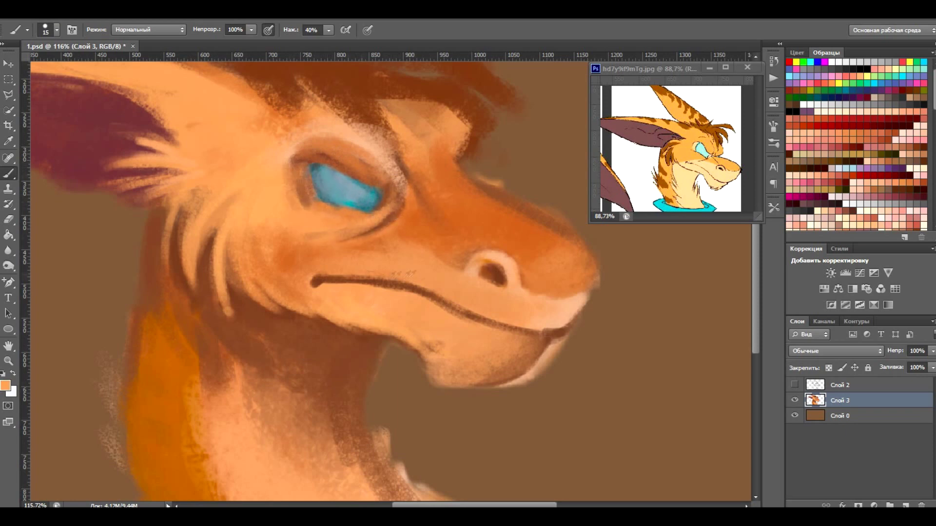
left_click_drag(309, 158, 295, 204)
Step: Paint darker orange strokes across the forehead and beside the eye, ending at brush size 25
scroll(487, 332, "down", 2)
left_click(57, 29)
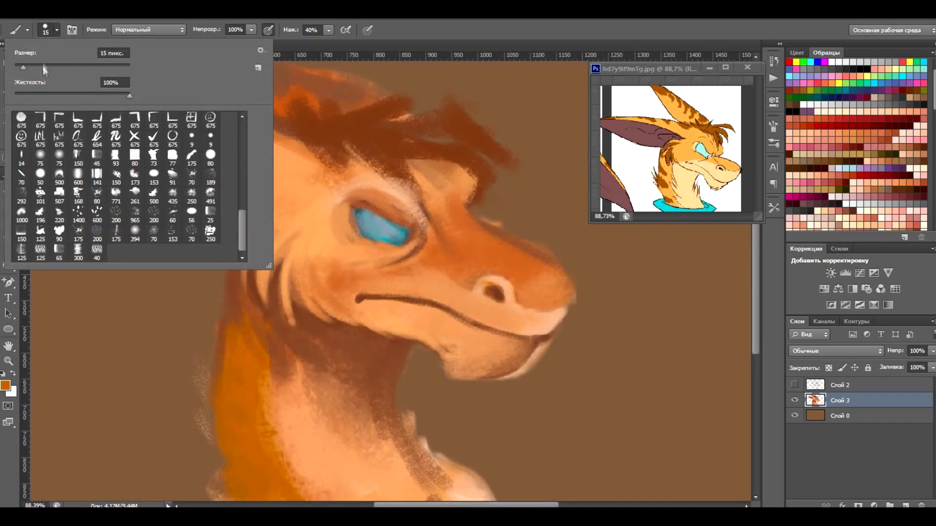
left_click(49, 97)
left_click(292, 185, "alt")
left_click_drag(273, 205, 312, 176)
left_click(57, 29)
left_click_drag(34, 57, 27, 58)
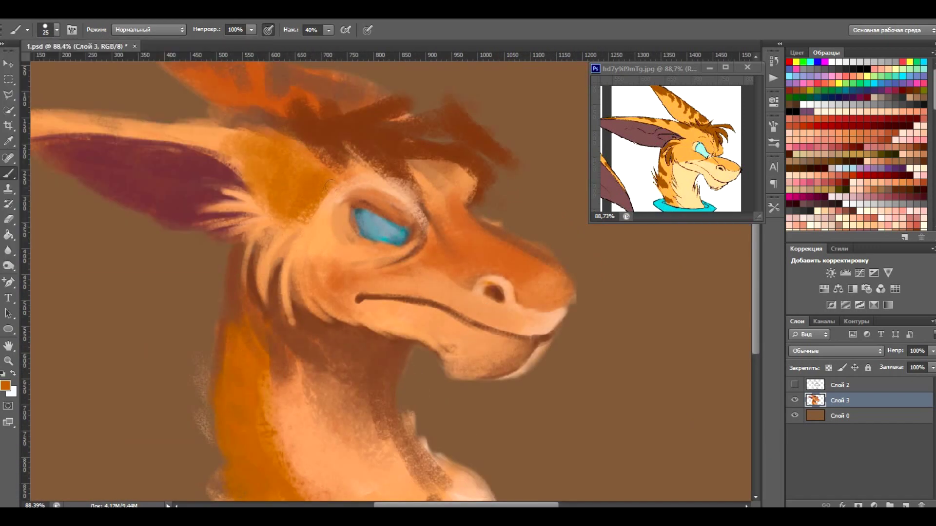
left_click_drag(312, 195, 273, 263)
left_click_drag(282, 215, 239, 210)
Step: Lighten the brow, the ear-to-eye area, the cheek and jaw edge, and add jaw fur strokes
mouse_move(417, 169)
left_mouse_down()
mouse_move(459, 201)
mouse_move(441, 219)
mouse_move(475, 243)
left_mouse_up()
left_click_drag(333, 191, 280, 243)
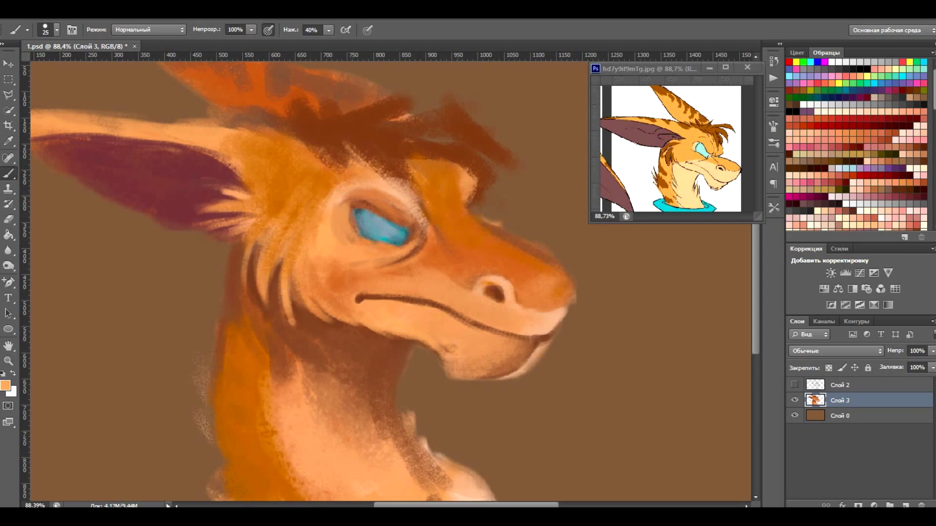
left_click_drag(312, 205, 249, 283)
left_click_drag(292, 239, 341, 317)
left_click_drag(439, 363, 517, 382)
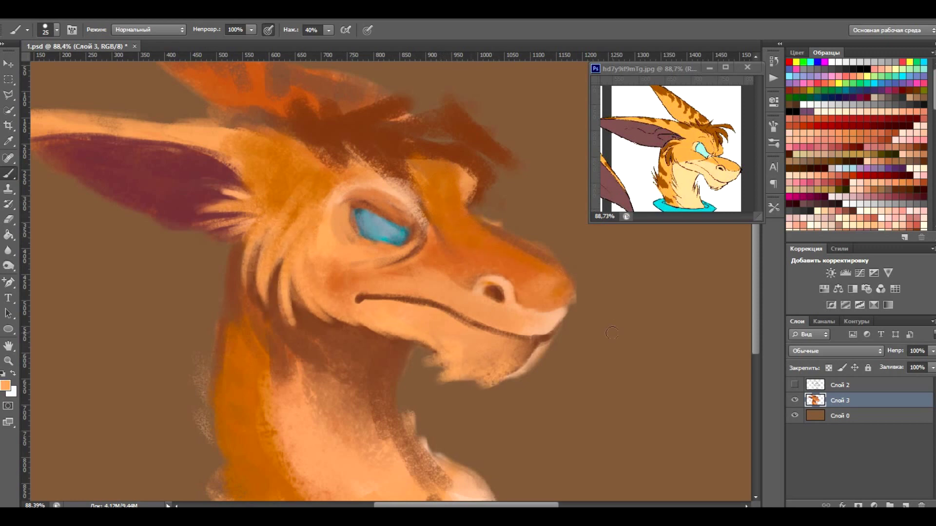
Step: Resize the brush to 5 then 21 px, fit the head in view, and sample a darker brown
scroll(575, 424, "up", 5)
left_click(57, 30)
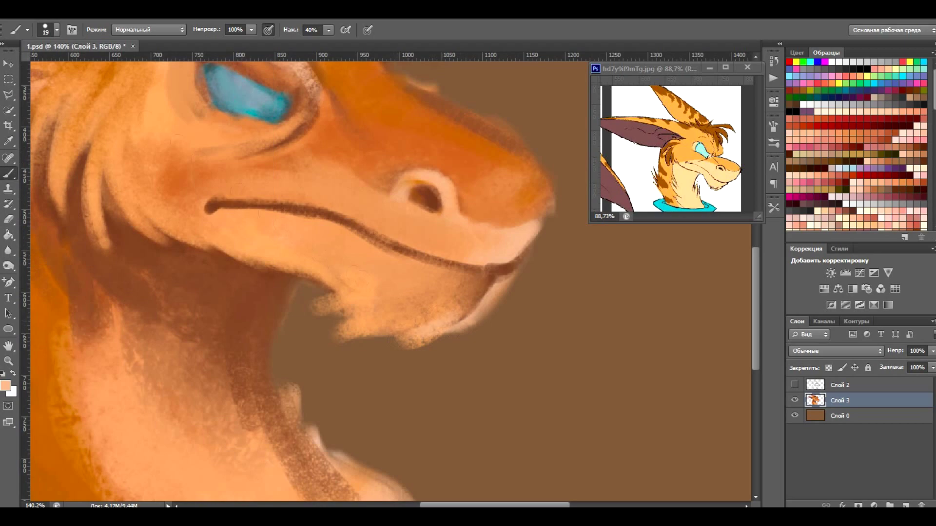
type("5")
key("Return")
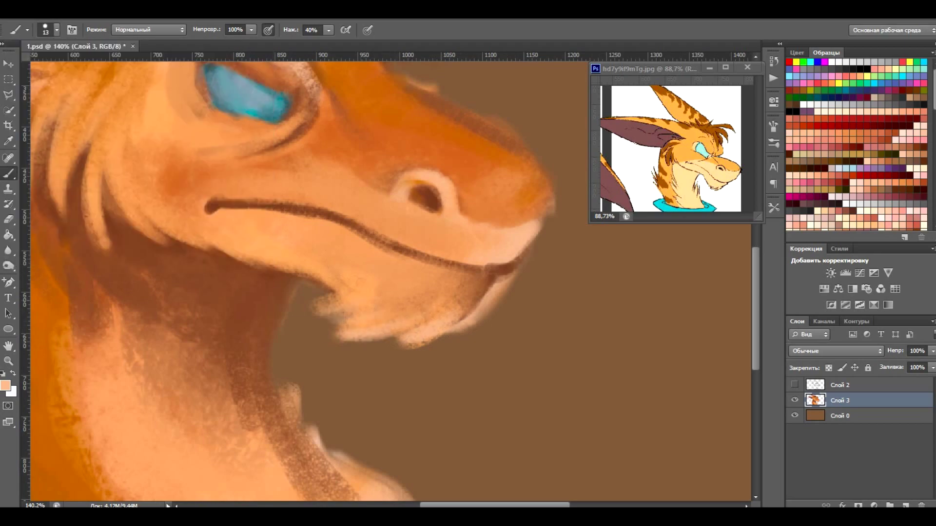
key("ctrl+0")
scroll(472, 403, "up", 1)
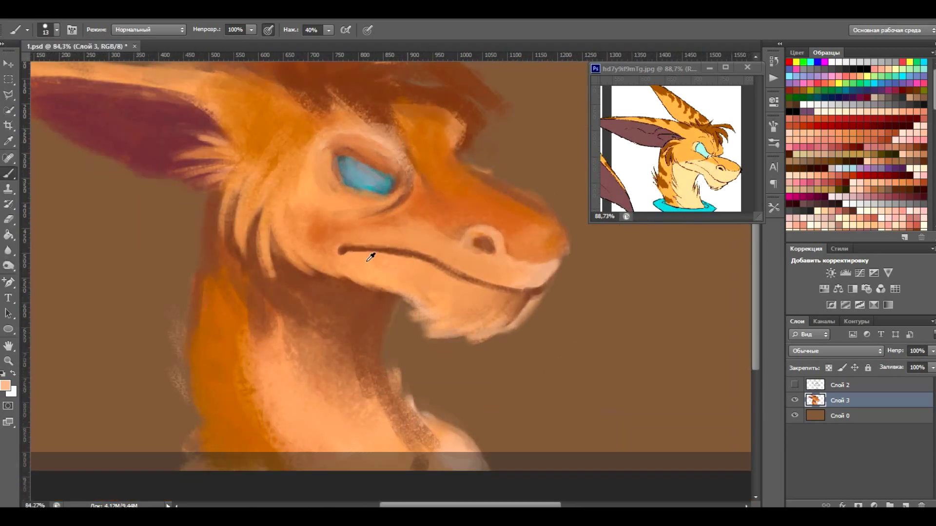
scroll(638, 400, "down", 3)
left_click(56, 29)
type("21")
key("Return")
left_click(276, 317, "alt")
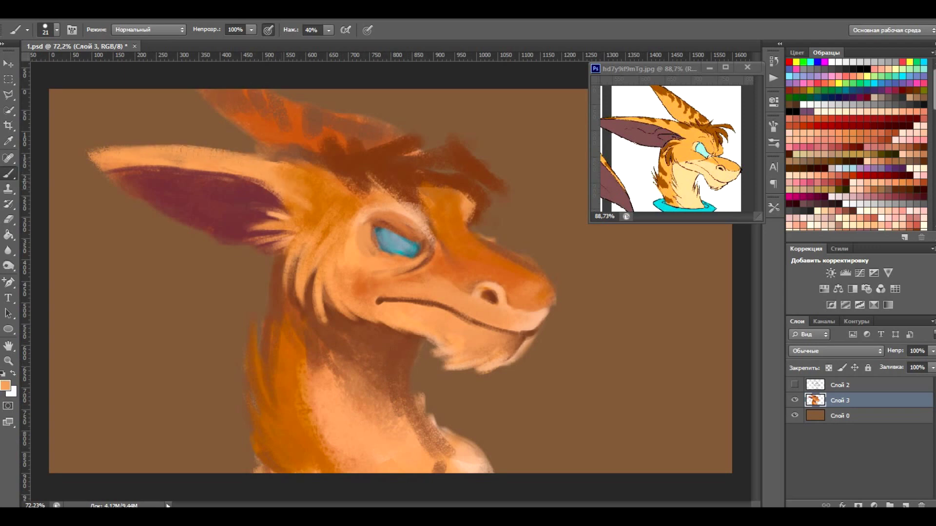
Step: Paint maroon strokes along the ear after checking the reference drawing
mouse_move(659, 217)
left_mouse_down()
mouse_move(696, 220)
mouse_move(673, 220)
left_mouse_up()
left_click_drag(93, 155, 142, 161)
left_click(146, 192, "alt")
left_click_drag(88, 171, 141, 190)
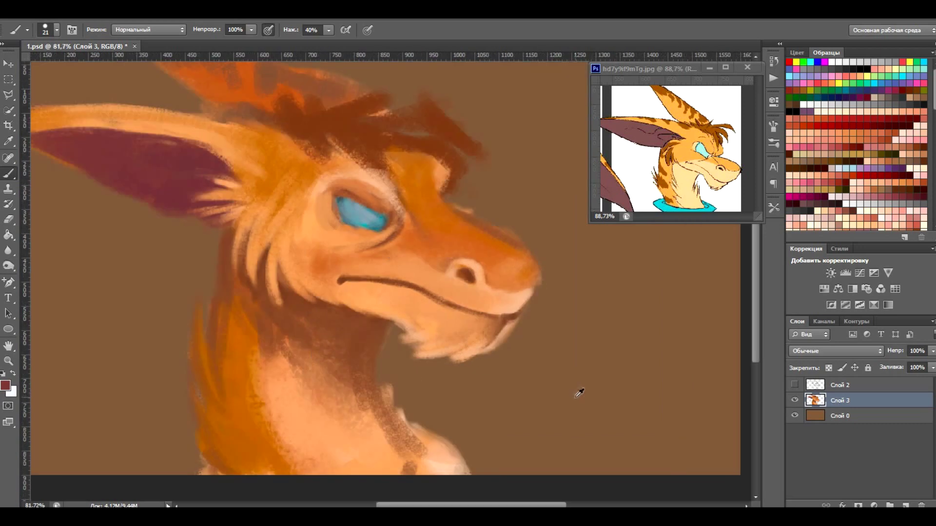
scroll(577, 391, "down", 5)
scroll(577, 391, "up", 5)
Step: Cover the dark patch on the neck with light peach strokes
left_click(597, 396, "alt")
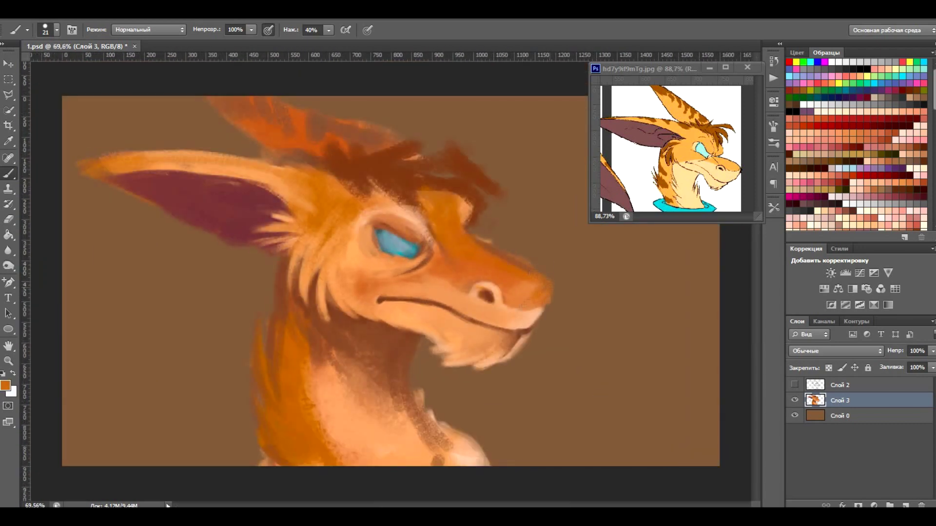
scroll(539, 307, "down", 2)
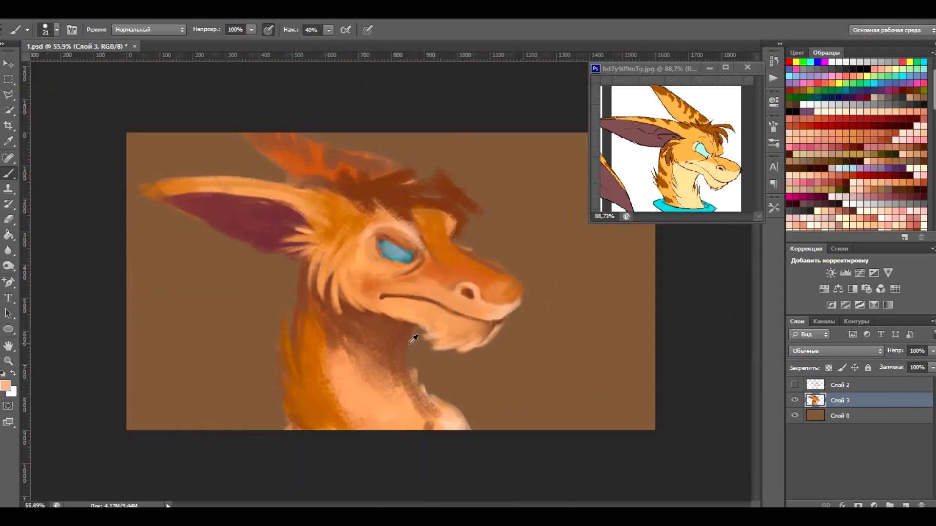
scroll(414, 334, "up", 3)
left_click(438, 439, "alt")
left_click_drag(419, 463, 449, 422)
mouse_move(458, 458)
left_mouse_down()
mouse_move(442, 407)
mouse_move(405, 381)
mouse_move(429, 454)
left_mouse_up()
left_click_drag(446, 419, 463, 473)
Step: Paint dark red-brown strands and a speckled dark stroke across the crest
scroll(501, 203, "down", 2)
left_click(501, 203, "alt")
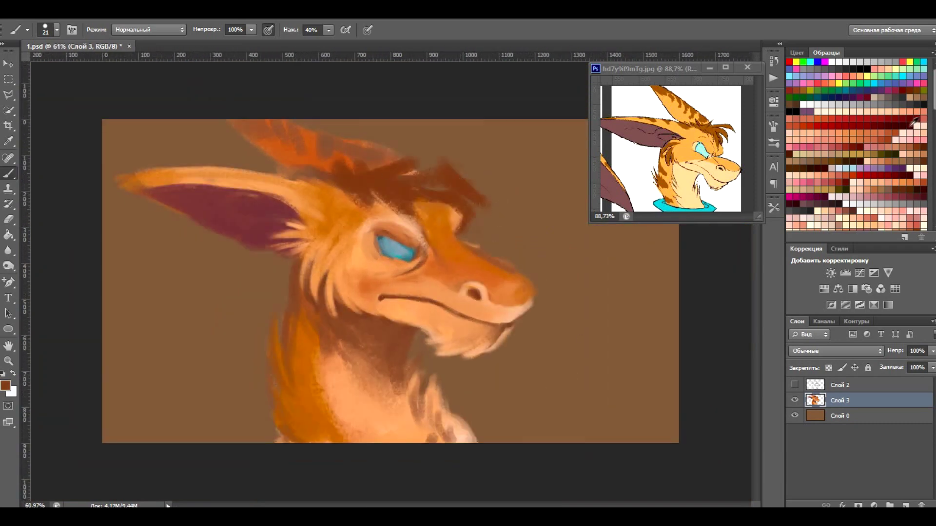
mouse_move(420, 165)
left_mouse_down()
mouse_move(259, 141)
mouse_move(363, 146)
mouse_move(248, 127)
mouse_move(327, 126)
mouse_move(409, 166)
mouse_move(342, 160)
mouse_move(327, 172)
left_mouse_up()
left_click(383, 180, "alt")
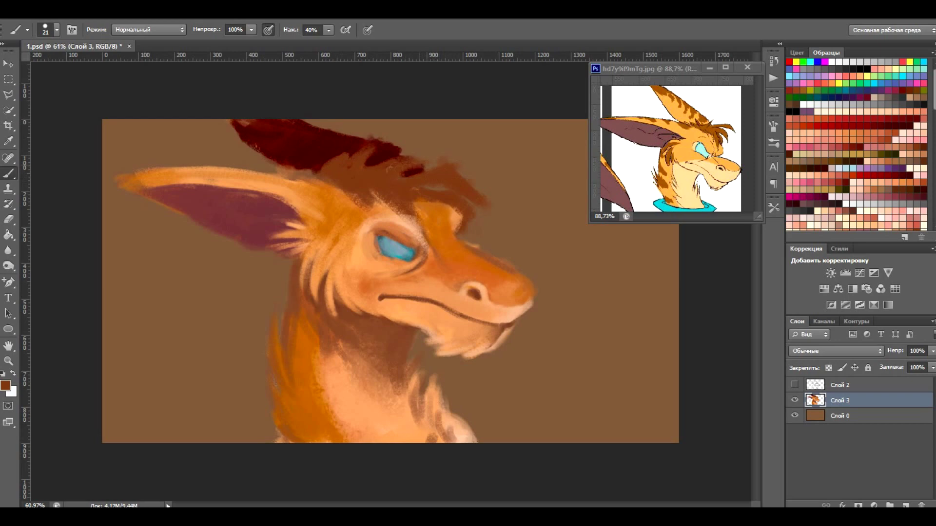
right_click(263, 130)
mouse_move(244, 122)
left_mouse_down()
mouse_move(312, 161)
mouse_move(244, 116)
mouse_move(390, 156)
left_mouse_up()
right_click(293, 147)
scroll(499, 357, "down", 1, "alt")
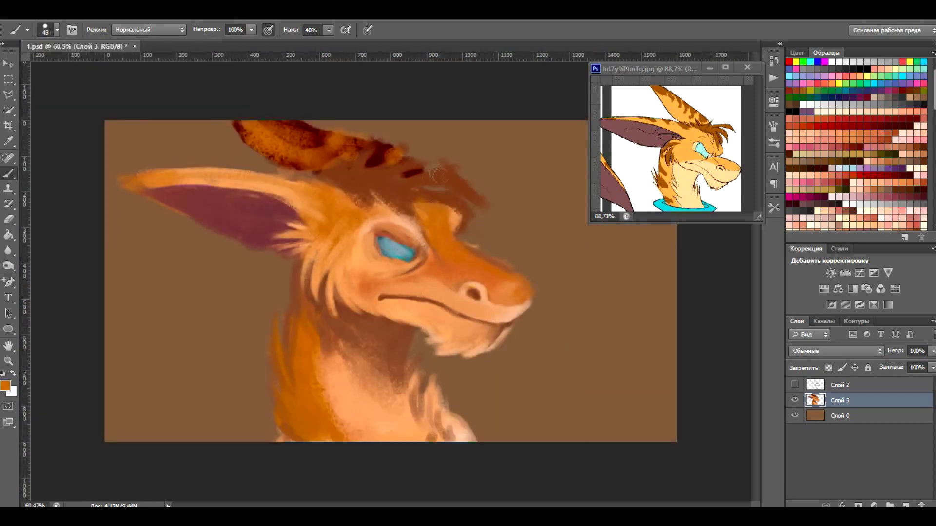
Step: Brush light tan hair strands across the crest with a 21 px brush
left_click(906, 109)
left_click(54, 31)
left_click_drag(336, 146, 420, 178)
left_click_drag(336, 166, 488, 205)
left_click_drag(410, 187, 482, 205)
left_click_drag(380, 193, 473, 212)
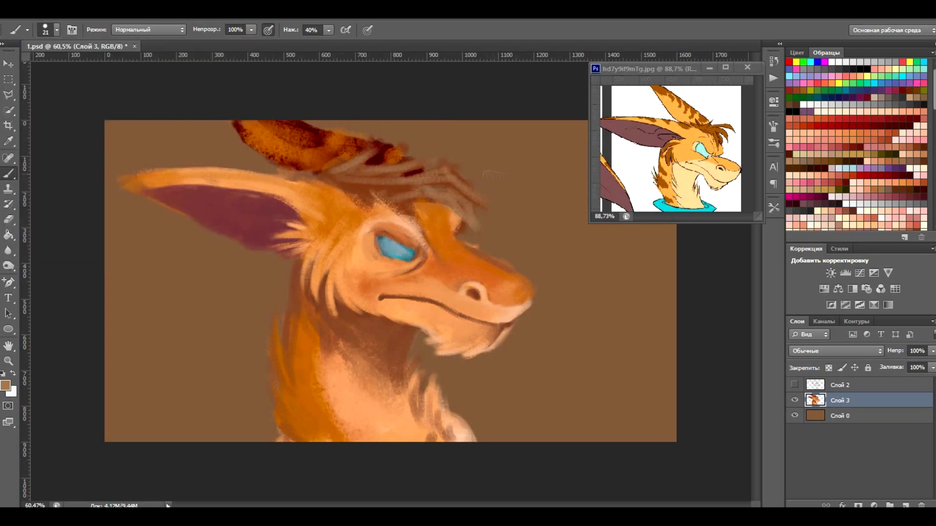
Step: Fill the background layer Слой 0 with a salmon colour using the paint bucket
left_click(839, 416)
left_click(5, 386)
left_click(514, 127)
left_click(710, 132)
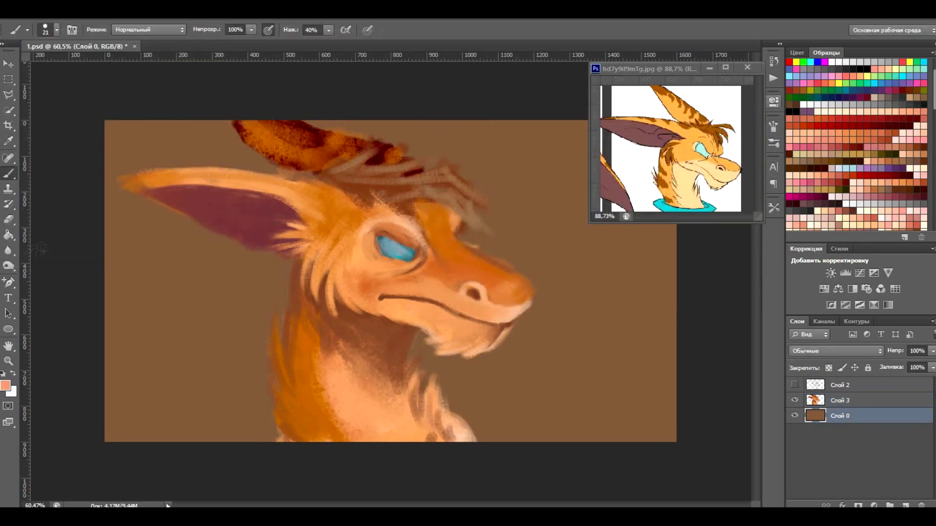
Step: Refill the background layer with brown 71553a
key("g")
left_click(195, 341)
left_click(5, 386)
left_click(713, 135)
left_click(195, 341)
left_click(5, 386)
left_click(926, 92)
left_click(712, 135)
left_click(572, 339)
Step: On Слой 3, sample the ear colour and shade the inner ear darker purple
left_click(829, 400)
key("i")
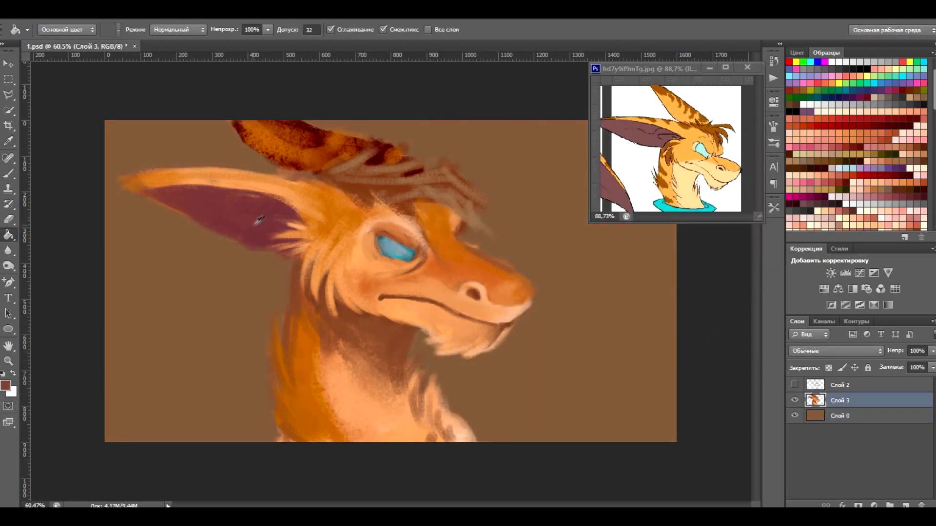
left_click(258, 218)
left_click(6, 386)
left_click(712, 135)
key("b")
mouse_move(254, 217)
left_mouse_down()
mouse_move(246, 242)
mouse_move(278, 246)
left_mouse_up()
left_click_drag(283, 201, 166, 185)
left_click_drag(243, 243, 259, 249)
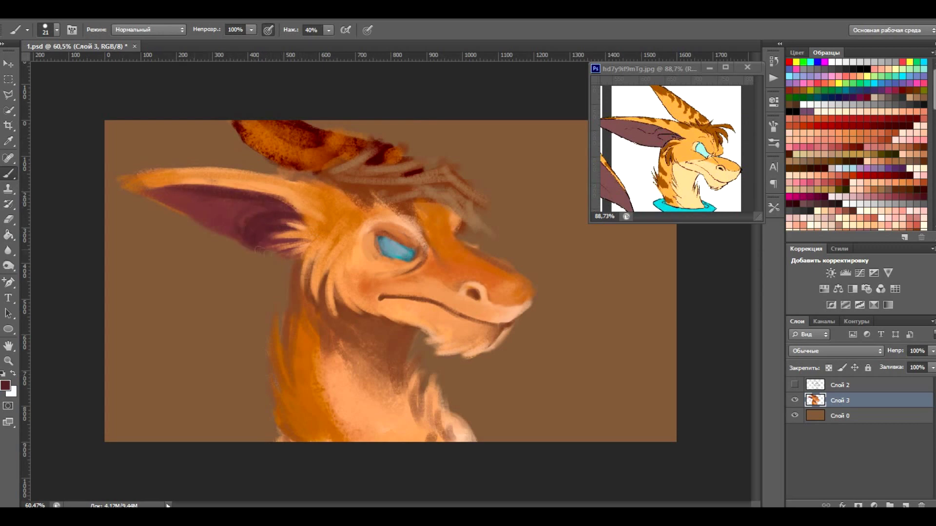
Step: With a 31 px brush, paint magenta and light pinkish-red strokes inside the ear
left_click(57, 29)
type("31")
key("Return")
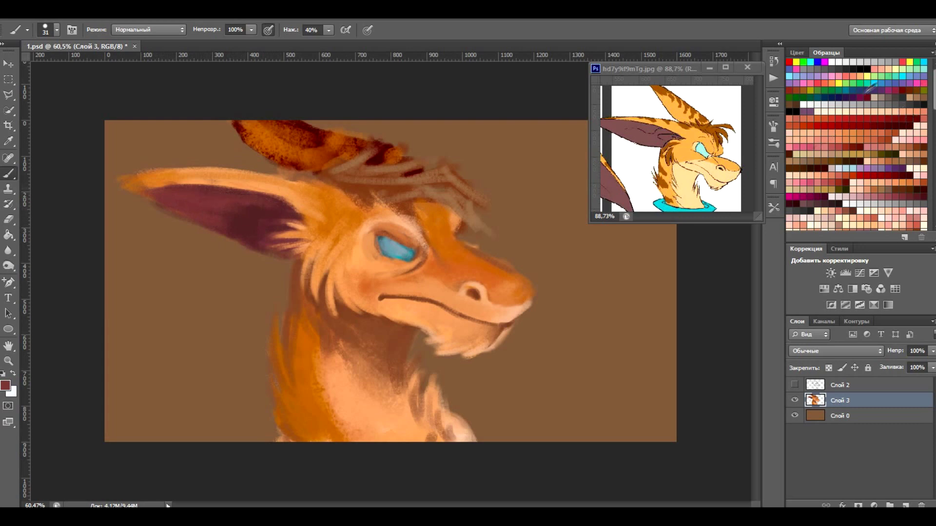
left_click_drag(164, 200, 209, 213)
left_click(923, 169)
mouse_move(158, 194)
left_mouse_down()
mouse_move(229, 198)
mouse_move(283, 231)
left_mouse_up()
left_click_drag(219, 222, 161, 205)
Step: Repaint the striped crest in orange and brown, covering the spikes and upper ear rim
left_click(317, 161, "alt")
left_click_drag(239, 129, 410, 146)
left_click(228, 115, "alt")
mouse_move(244, 127)
left_mouse_down()
mouse_move(312, 161)
mouse_move(385, 161)
left_mouse_up()
mouse_move(327, 161)
left_mouse_down()
mouse_move(482, 200)
mouse_move(487, 229)
left_mouse_up()
mouse_move(283, 180)
left_mouse_down()
mouse_move(395, 205)
mouse_move(331, 190)
left_mouse_up()
left_click(292, 185, "alt")
left_click_drag(220, 170, 322, 185)
mouse_move(239, 207)
left_mouse_down()
mouse_move(378, 161)
mouse_move(458, 175)
mouse_move(497, 230)
left_mouse_up()
Step: With a 23 px brush, paint orange and dark brown hair strands on the head top
left_click(885, 183)
left_click(57, 30)
left_click_drag(371, 215, 420, 188)
mouse_move(347, 192)
left_mouse_down()
mouse_move(468, 183)
mouse_move(392, 160)
mouse_move(405, 181)
left_mouse_up()
left_click(375, 178, "alt")
left_click_drag(397, 229, 441, 184)
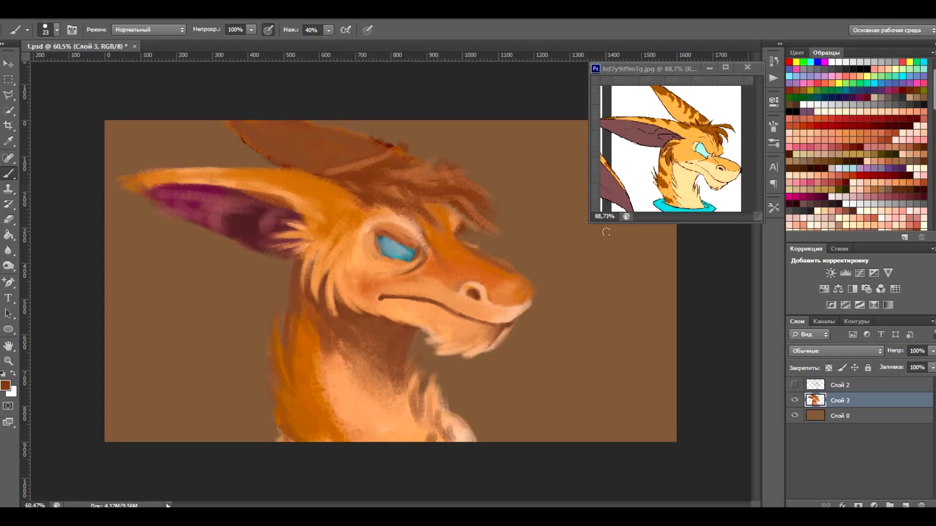
scroll(507, 304, "up", 1)
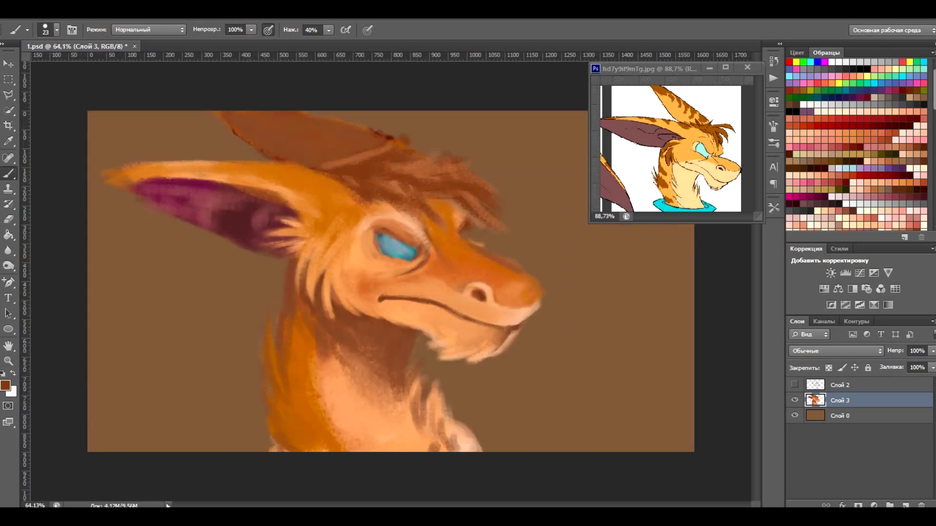
Step: Add orange and ochre strokes along the ear top, head, neck and forehead
left_click(281, 171, "alt")
mouse_move(276, 169)
left_mouse_down()
mouse_move(303, 181)
mouse_move(244, 183)
left_mouse_up()
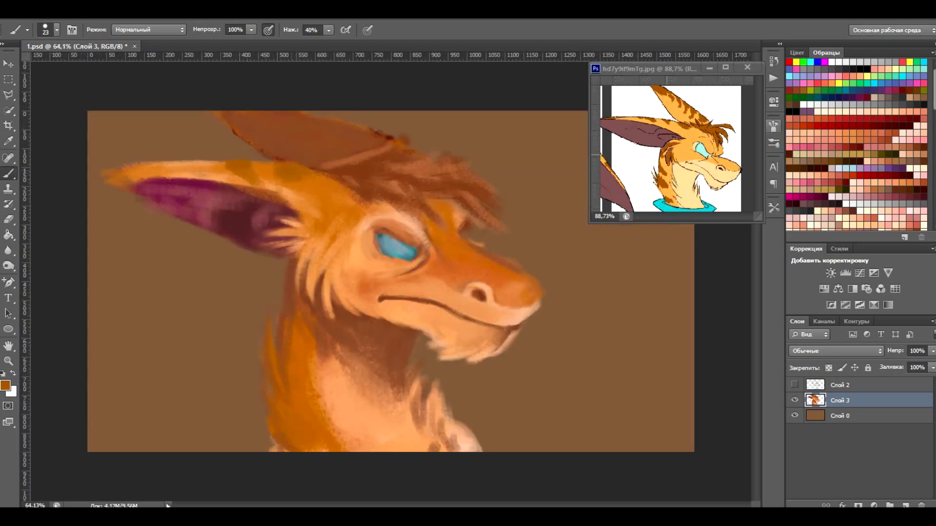
left_click_drag(246, 117, 307, 134)
left_click_drag(336, 130, 365, 144)
mouse_move(307, 337)
left_mouse_down()
mouse_move(312, 390)
mouse_move(342, 397)
left_mouse_up()
left_click_drag(337, 207, 324, 217)
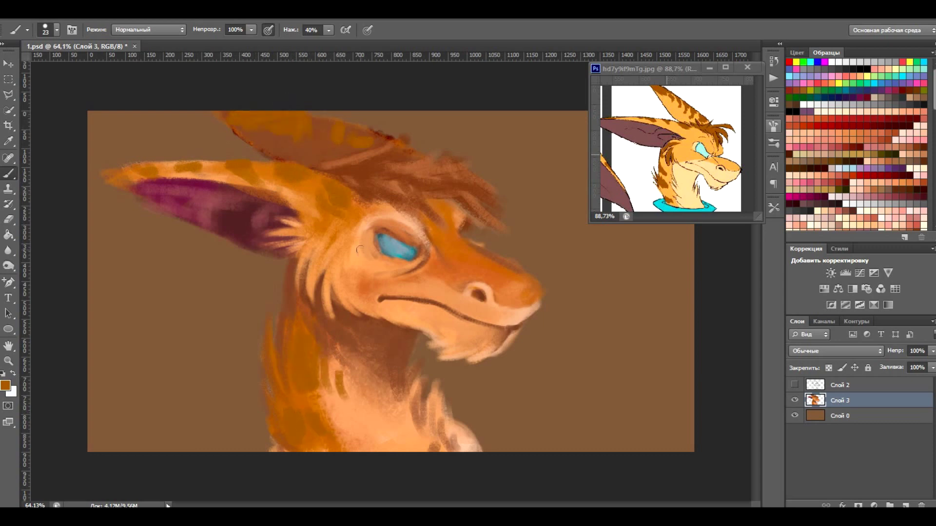
Step: Pick dark brown and dab small dark stripes on the ear
left_click(5, 385)
left_click(572, 207)
left_click(711, 134)
left_click_drag(229, 159, 255, 173)
left_click_drag(275, 165, 302, 176)
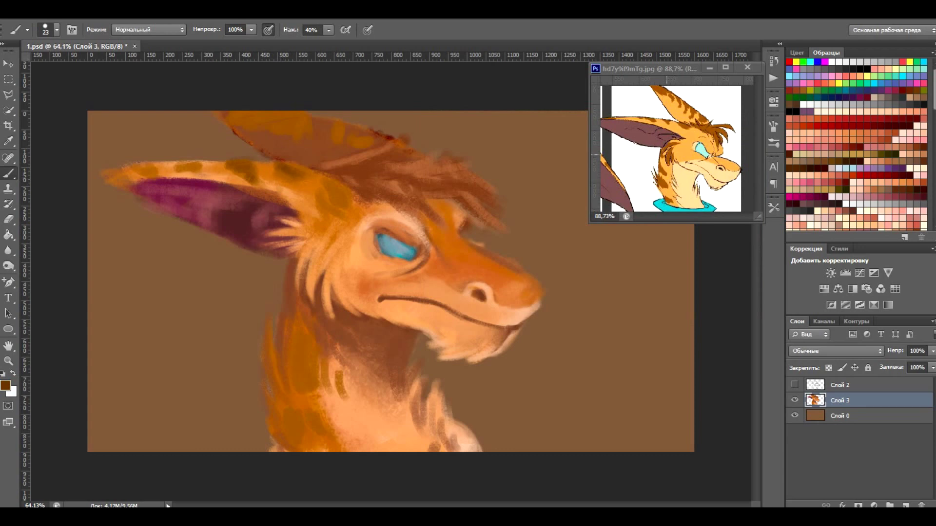
Step: Streak the neck with dark brown, then paint dark orange over the lower neck
left_click_drag(295, 344, 300, 390)
mouse_move(312, 356)
left_mouse_down()
mouse_move(341, 398)
mouse_move(312, 446)
left_mouse_up()
mouse_move(317, 412)
left_mouse_down()
mouse_move(330, 443)
mouse_move(317, 441)
left_mouse_up()
left_click(359, 409, "alt")
left_click(295, 385, "alt")
mouse_move(297, 400)
left_mouse_down()
mouse_move(312, 443)
mouse_move(331, 449)
left_mouse_up()
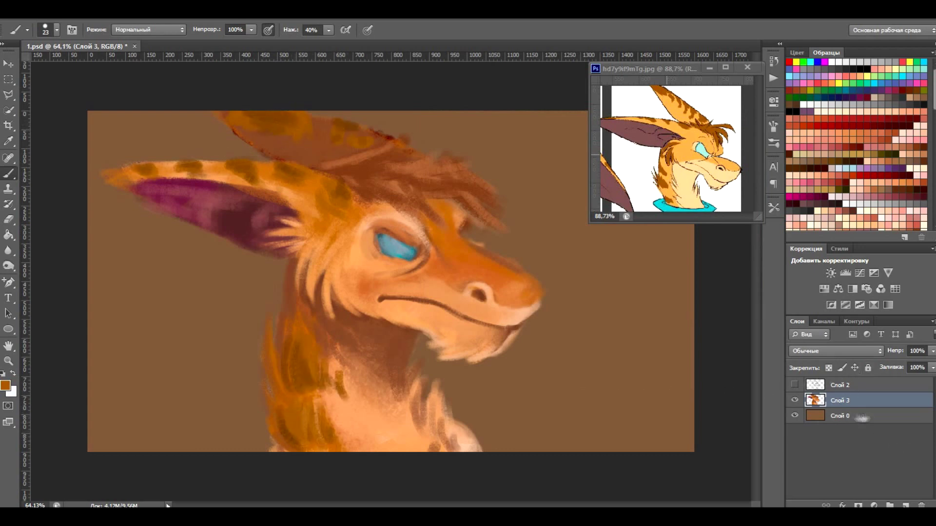
Step: Add a new empty layer above the painting and choose the 200 px brush
key("ctrl+shift+alt+n")
left_click(57, 29)
left_click(116, 215)
key("Return")
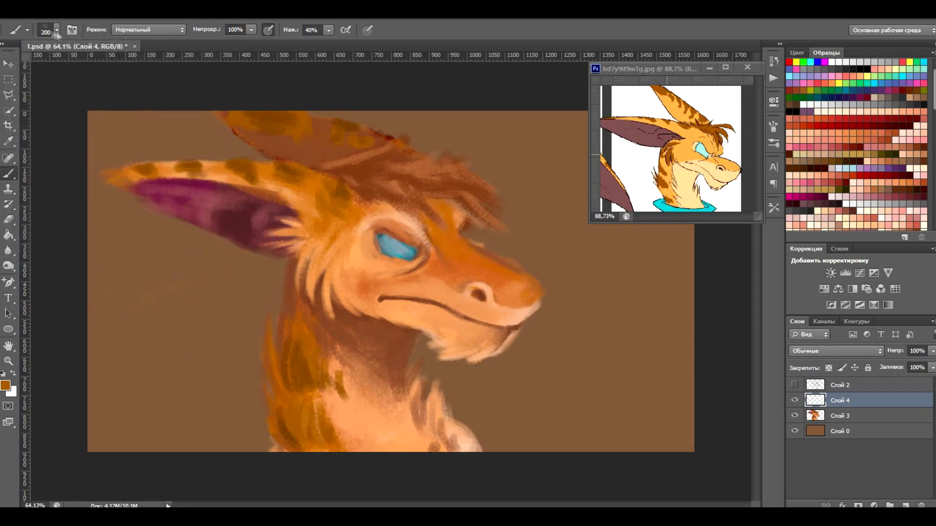
Step: Resize the brush to 100 px and extend speckled hair strands at the head top
left_click(57, 29)
left_click_drag(56, 69, 47, 69)
key("Return")
left_click(56, 30)
left_click_drag(46, 69, 50, 69)
key("Return")
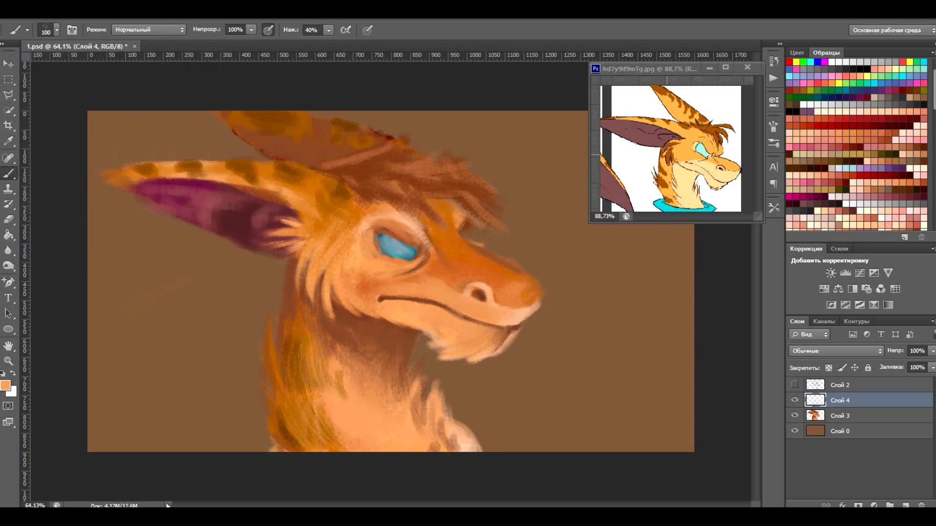
left_click(473, 152)
left_click_drag(487, 161, 419, 128)
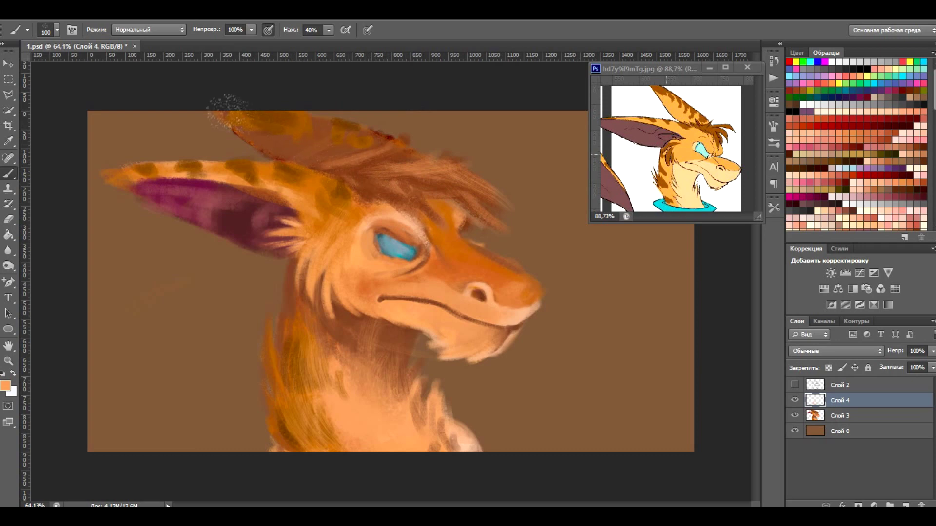
Step: Try a 40 px brush, then a 153 px textured brush, undoing the test dab
left_click(56, 30)
left_click_drag(88, 69, 73, 69)
key("Return")
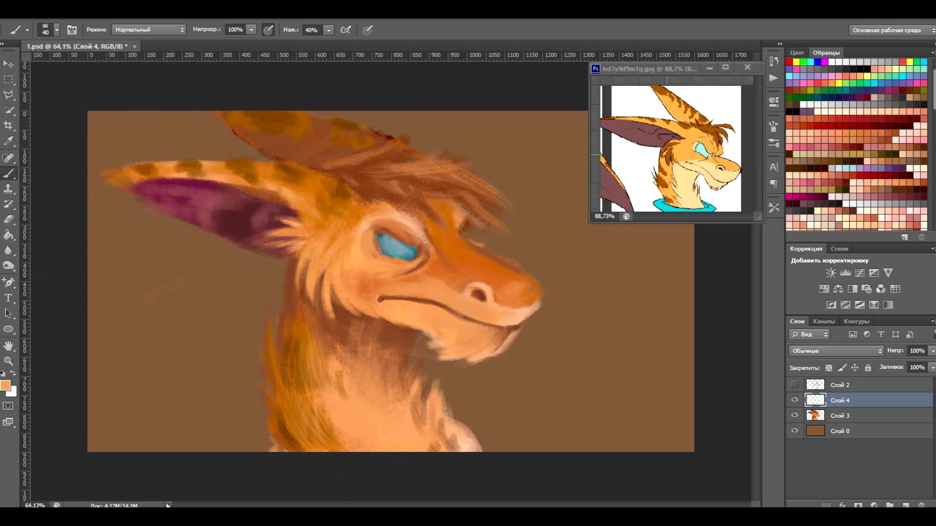
left_click(56, 30)
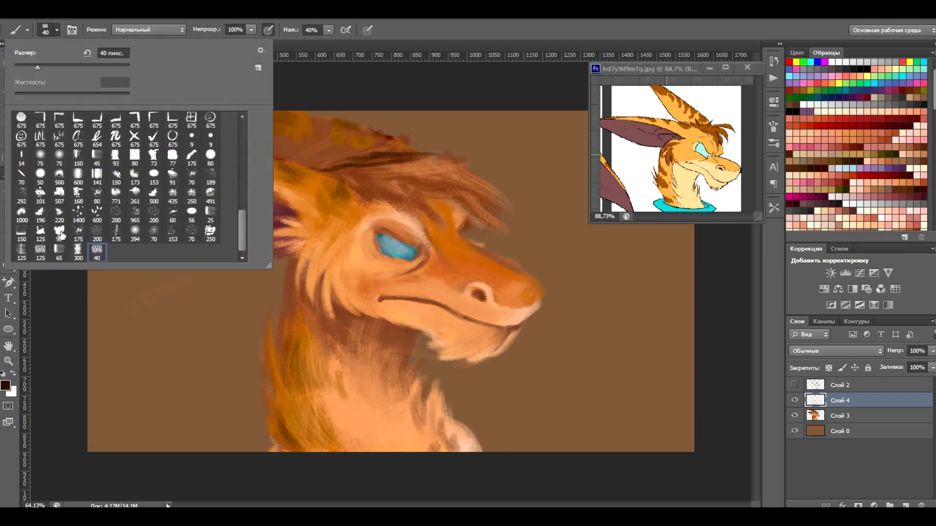
left_click(153, 173)
left_click(194, 328)
key("ctrl+z")
Step: Settle on the 91 px brush, undoing the stray trial stroke
left_click(56, 30)
key("Return")
left_click(57, 30)
left_click(59, 231)
left_click(168, 364)
left_click(56, 29)
double_click(172, 173)
left_click_drag(152, 315, 207, 404)
key("ctrl+z")
Step: Paint dark brown, reddish and thin light hair strands across the head top
left_click_drag(326, 168, 487, 185)
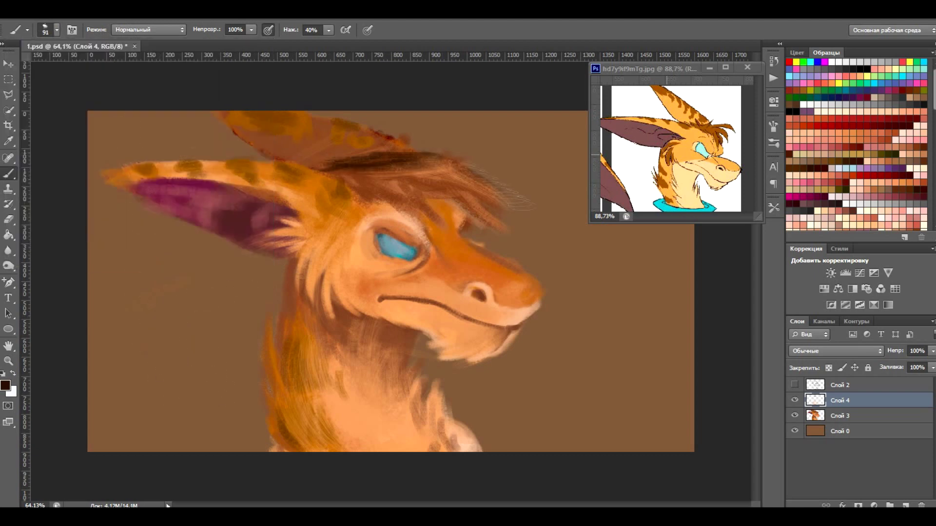
left_click_drag(429, 156, 502, 215)
left_click(882, 119)
left_click_drag(329, 168, 463, 158)
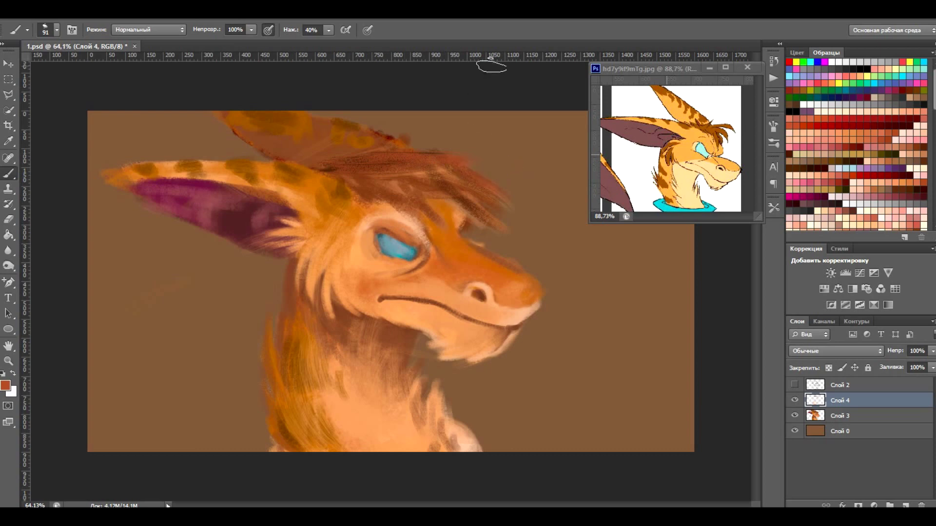
left_click_drag(319, 171, 434, 153)
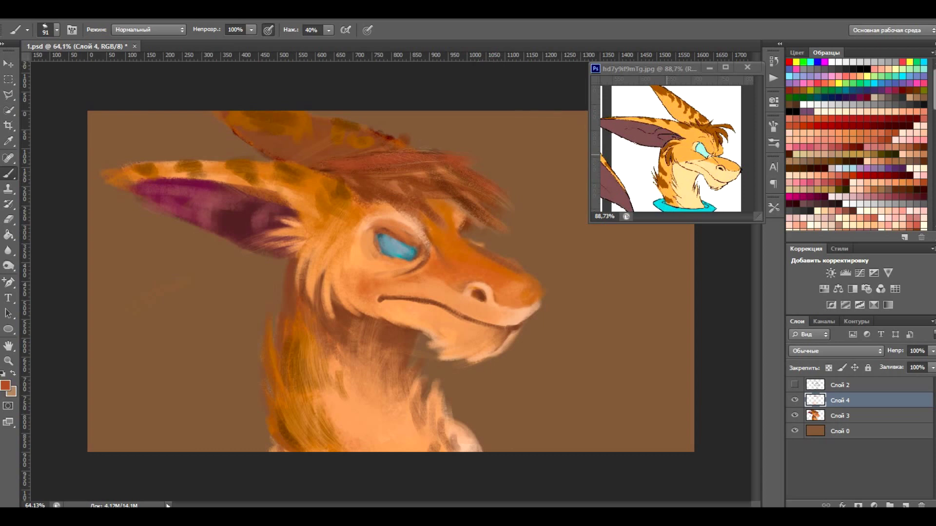
Step: Keep white as the background colour and set the paint colour to tan
left_click(11, 391)
key("Escape")
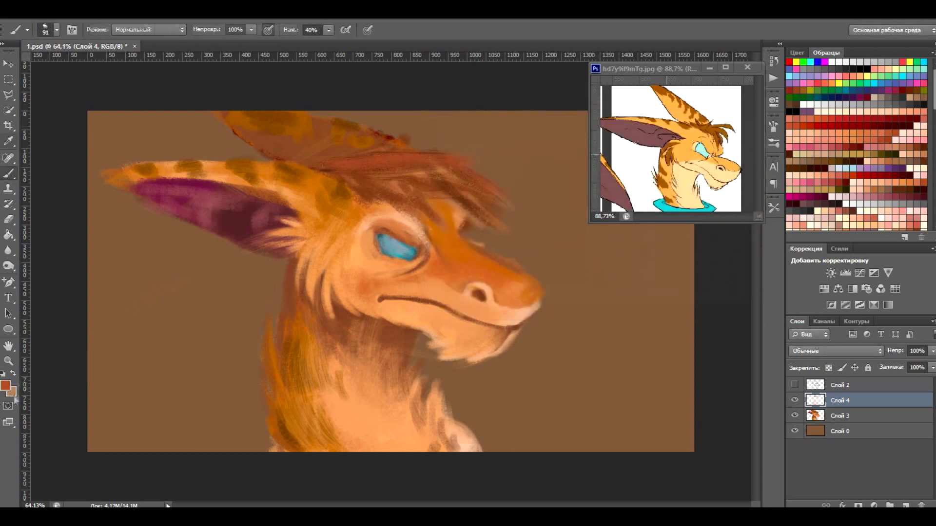
left_click(10, 391)
key("Return")
left_click(506, 199)
key("Return")
Step: Paint tan strands near the eye, then darken the upper ear and horn with maroon
left_click_drag(507, 146, 444, 215)
left_click_drag(507, 181, 404, 229)
left_click_drag(434, 170, 347, 215)
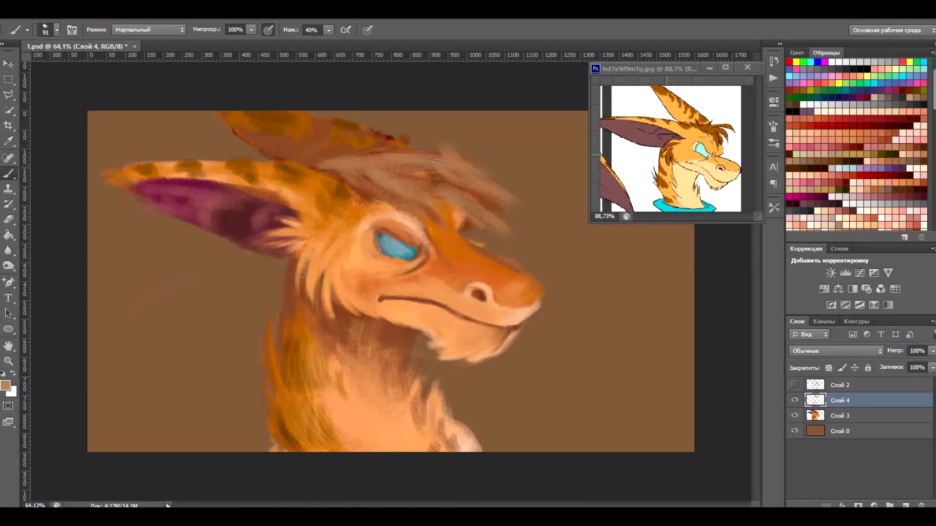
left_click(248, 202, "alt")
left_click_drag(293, 156, 399, 141)
mouse_move(341, 136)
left_mouse_down()
mouse_move(273, 119)
mouse_move(396, 161)
left_mouse_up()
Step: With a 55 px brush, layer tan and rusty brown strands over the upper head and forehead
left_click(396, 161, "alt")
left_click(57, 30)
type("55")
key("Return")
mouse_move(312, 161)
left_mouse_down()
mouse_move(429, 139)
mouse_move(520, 200)
left_mouse_up()
left_click(370, 182, "alt")
left_click_drag(356, 168, 485, 190)
left_click_drag(429, 171, 512, 203)
left_click_drag(410, 161, 324, 144)
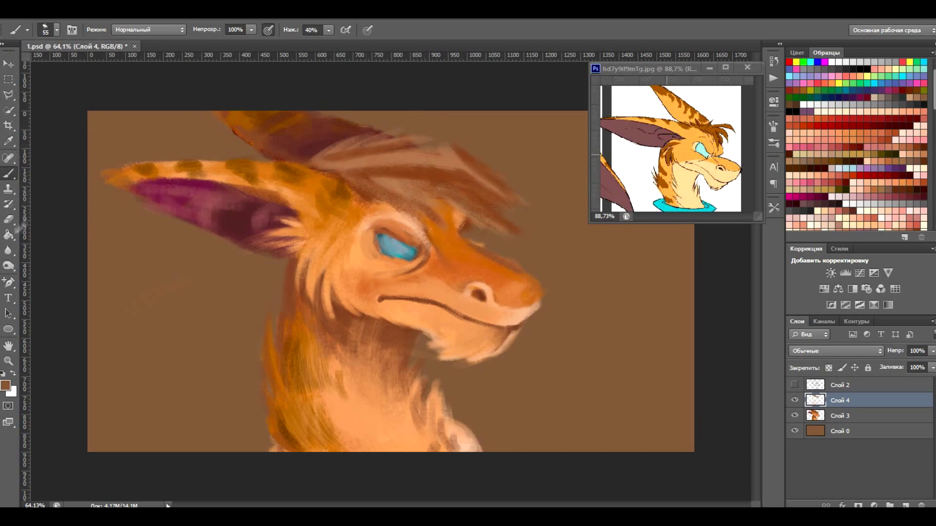
Step: Set the eraser to 21 px and merge the hair layer down into Слой 3
key("e")
left_click(57, 29)
scroll(126, 185, "up", 10)
double_click(114, 53)
type("21")
key("Return")
key("ctrl+e")
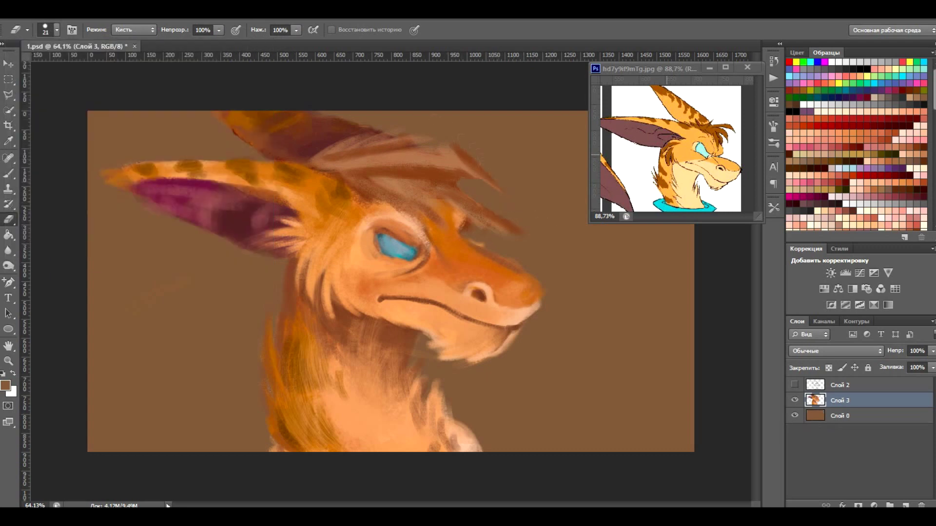
Step: Soften and lengthen the forehead hair tufts with a 27 px round brush
key("b")
left_click(57, 29)
scroll(127, 185, "down", 5)
double_click(211, 158)
mouse_move(405, 164)
left_mouse_down()
mouse_move(493, 178)
mouse_move(497, 195)
left_mouse_up()
left_click_drag(354, 146, 465, 146)
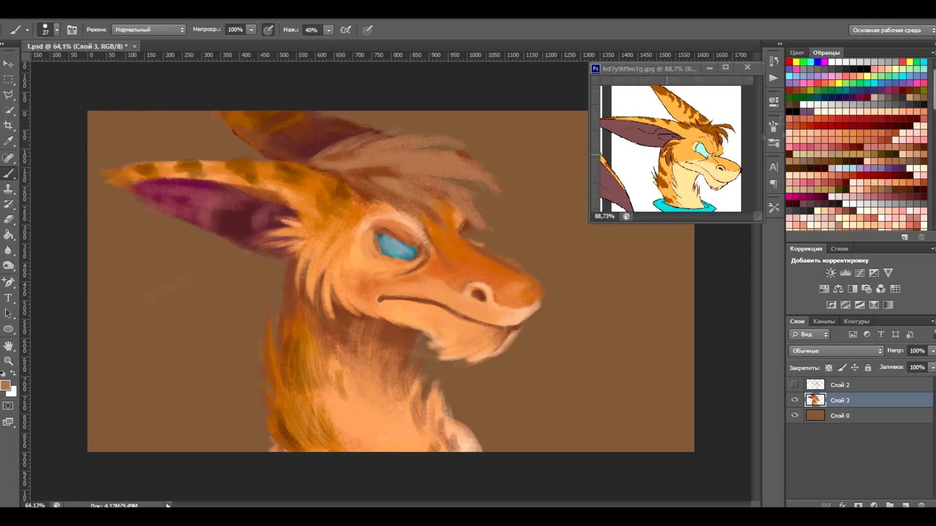
Step: Darken the forehead tufts and cover the upper forehead in dark reddish-brown
scroll(858, 147, "down", 3)
left_click(829, 166)
mouse_move(312, 144)
left_mouse_down()
mouse_move(422, 195)
mouse_move(456, 169)
left_mouse_up()
left_click_drag(358, 146, 493, 185)
mouse_move(383, 184)
left_mouse_down()
mouse_move(512, 200)
mouse_move(485, 226)
left_mouse_up()
left_click_drag(375, 142, 423, 132)
mouse_move(309, 146)
left_mouse_down()
mouse_move(363, 171)
mouse_move(453, 175)
left_mouse_up()
left_click_drag(368, 156, 455, 151)
left_click_drag(381, 125, 295, 156)
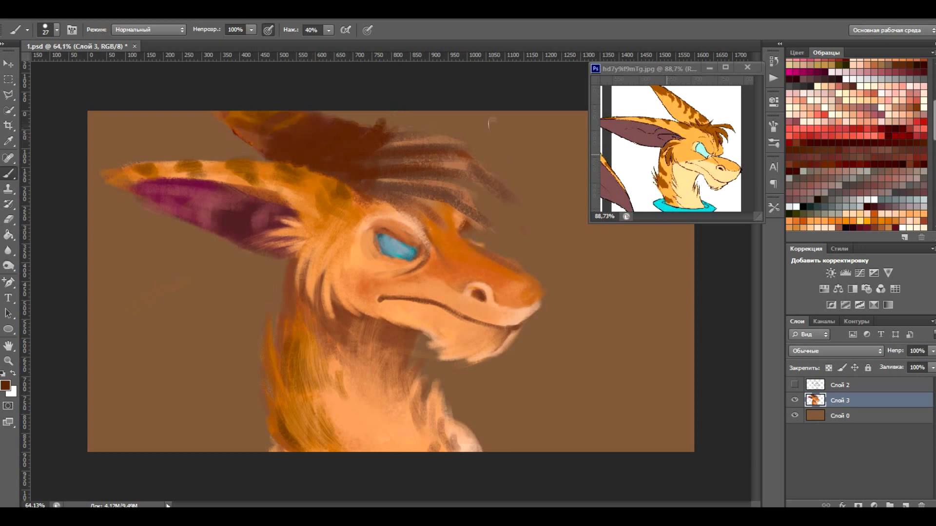
Step: Add light orange strands to the hair with a 13 px brush
left_click(56, 30)
left_click_drag(341, 146, 453, 166)
left_click_drag(371, 161, 497, 178)
left_click_drag(390, 215, 492, 176)
scroll(479, 236, "down", 5)
scroll(479, 236, "up", 4)
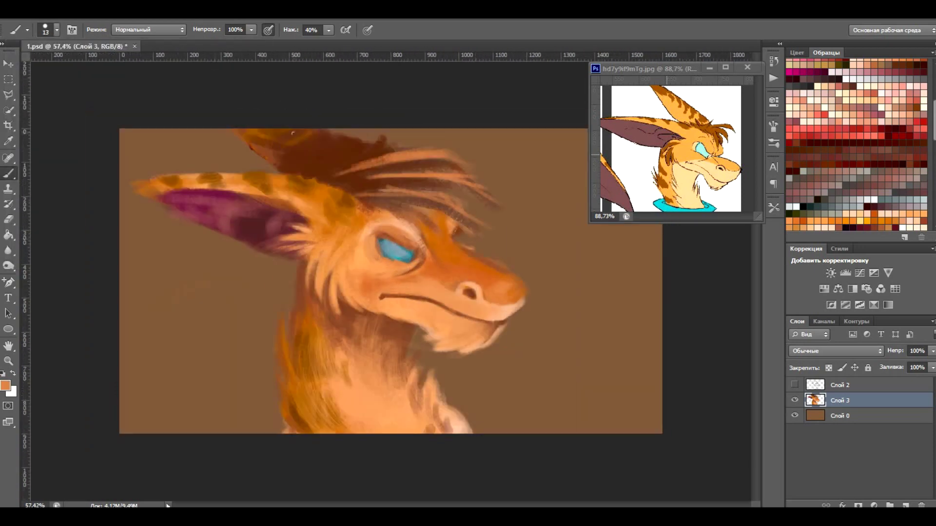
left_click(906, 506, "ctrl")
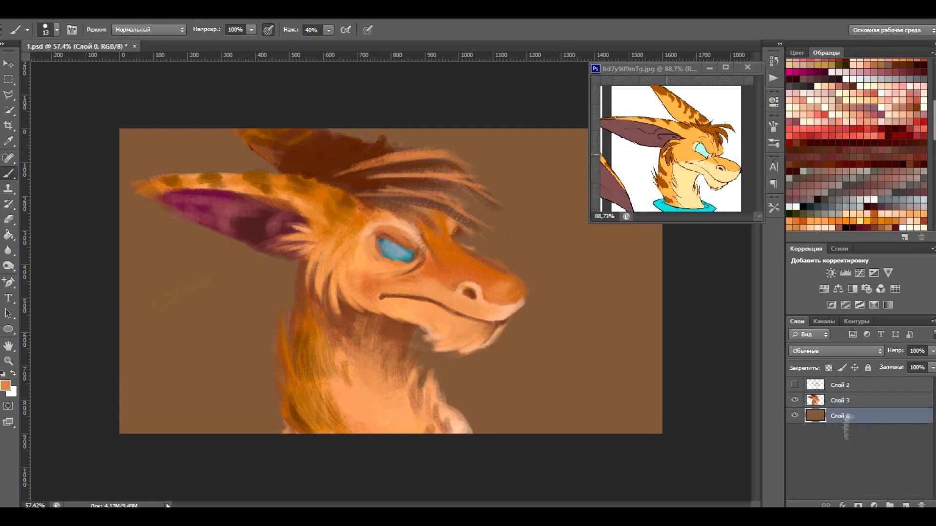
Step: Paint blue texture around the dragon with the 125 px textured brush
left_click(57, 30)
left_click(40, 252)
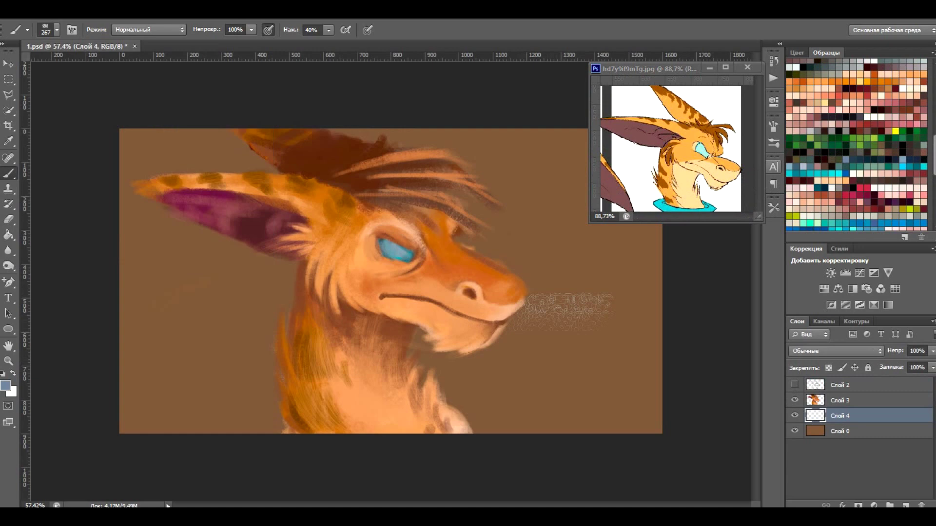
left_click_drag(565, 298, 468, 419)
left_click_drag(283, 254, 195, 439)
left_click_drag(160, 244, 230, 317)
mouse_move(405, 141)
left_mouse_down()
mouse_move(500, 173)
mouse_move(585, 298)
left_mouse_up()
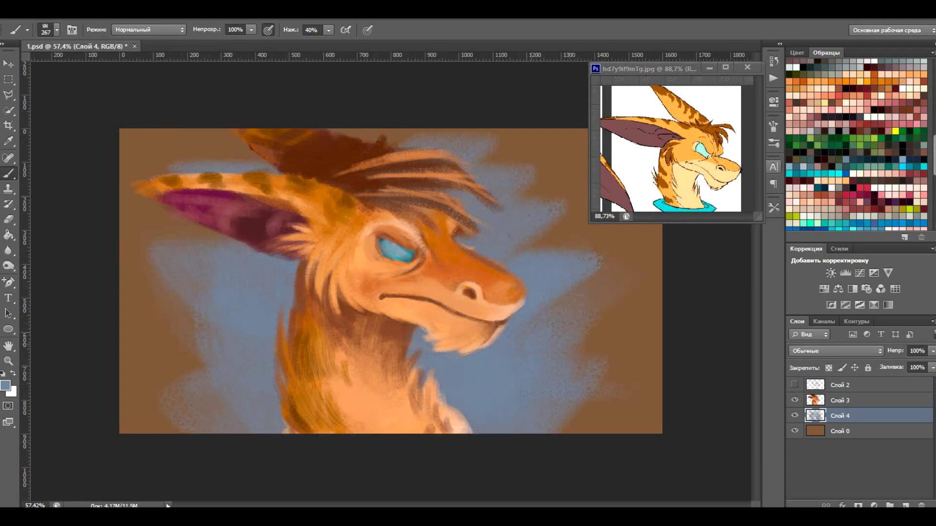
left_click_drag(536, 220, 634, 381)
left_click_drag(487, 137, 590, 248)
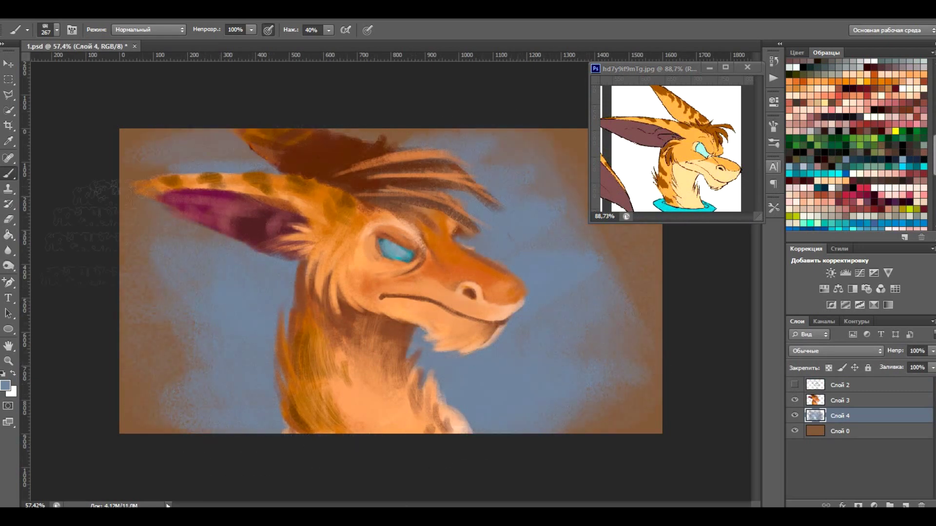
Step: Paint teal beside the neck with a 90 px textured brush
left_click(46, 29)
double_click(63, 234)
left_click(859, 163)
left_click_drag(273, 371, 251, 414)
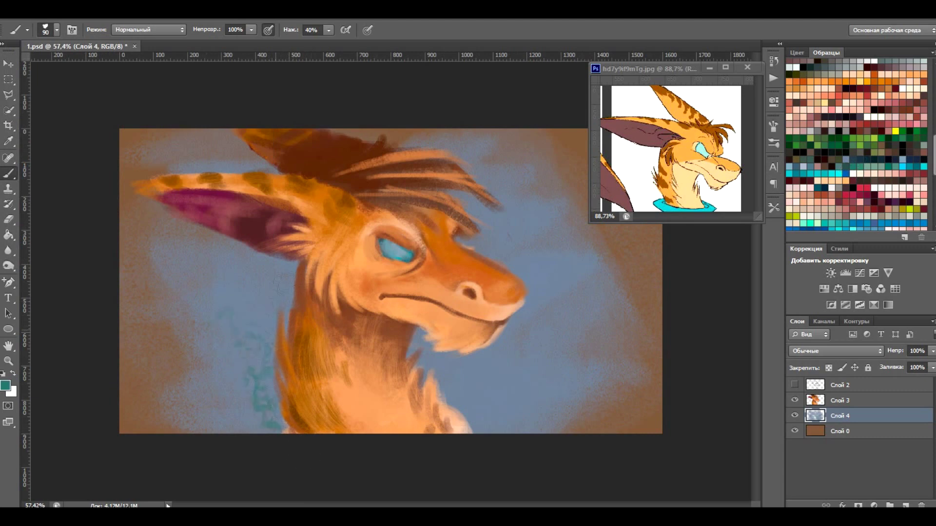
left_click_drag(288, 287, 249, 429)
Step: Spread teal across the background around the head with a 411 px brush
left_click(46, 30)
left_click(210, 232)
left_click_drag(66, 67, 121, 66)
left_click_drag(234, 254, 209, 419)
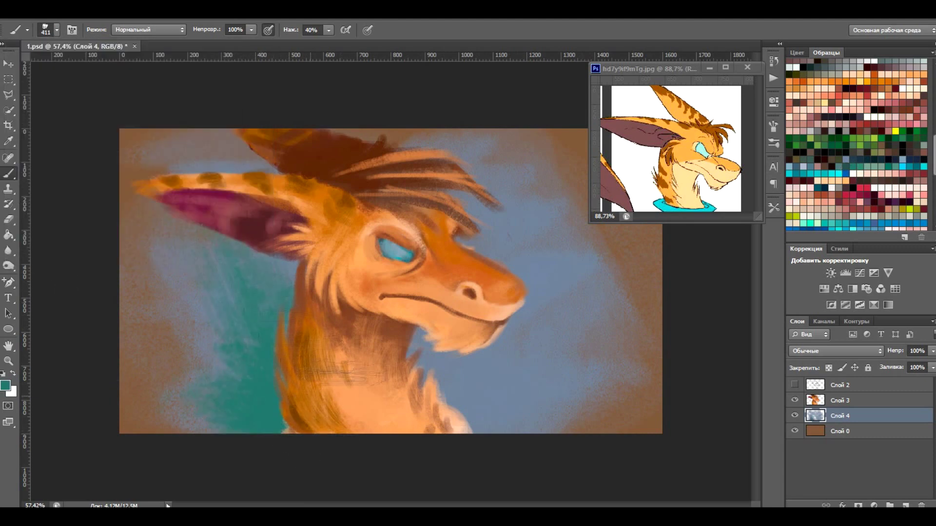
left_click_drag(219, 292, 498, 244)
left_click_drag(429, 351, 610, 419)
left_click_drag(560, 166, 512, 283)
left_click_drag(463, 141, 341, 146)
left_click_drag(281, 136, 219, 170)
left_click_drag(238, 248, 166, 419)
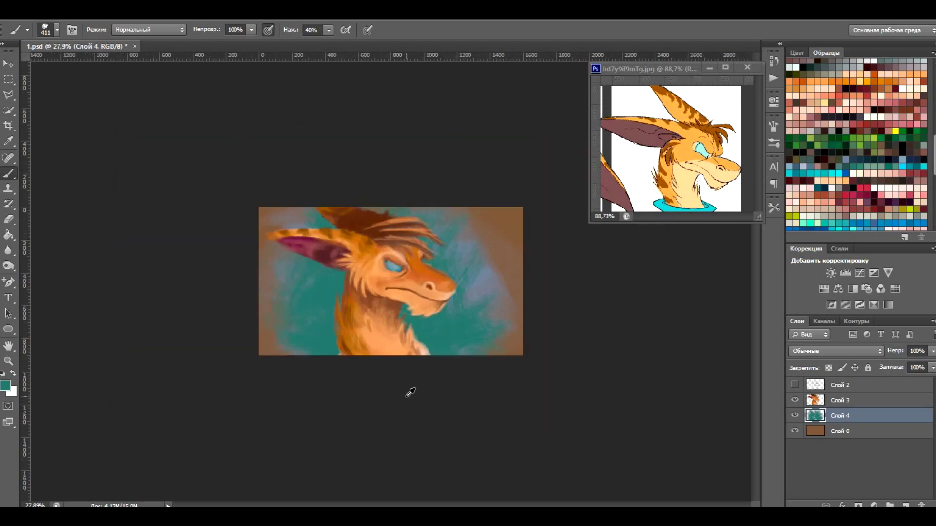
left_click(890, 110)
left_click(56, 30)
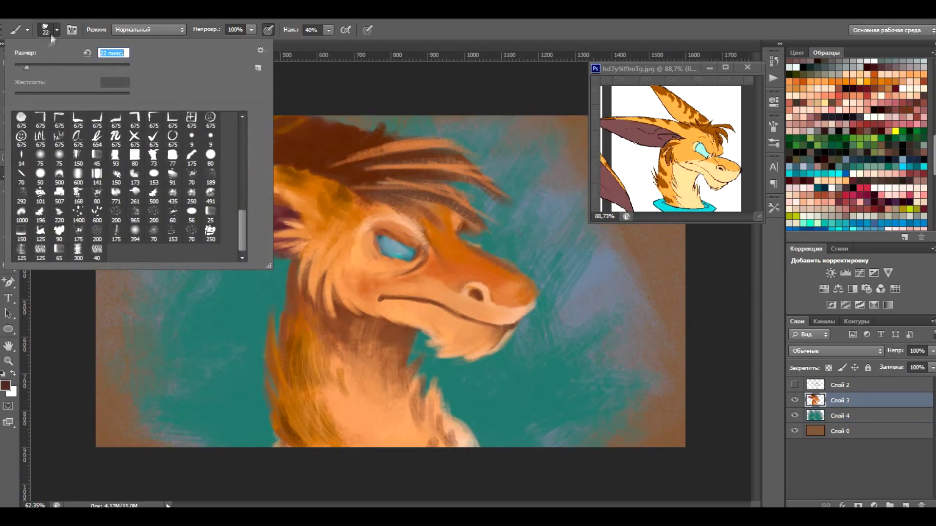
Step: Darken the neck's left and lower-right edges with a 29 px dark brush
left_click(57, 30)
type("32")
left_click_drag(292, 264, 291, 319)
key("ctrl+z")
left_click(56, 29)
type("29")
key("Return")
left_click_drag(292, 260, 281, 365)
left_click_drag(286, 293, 275, 411)
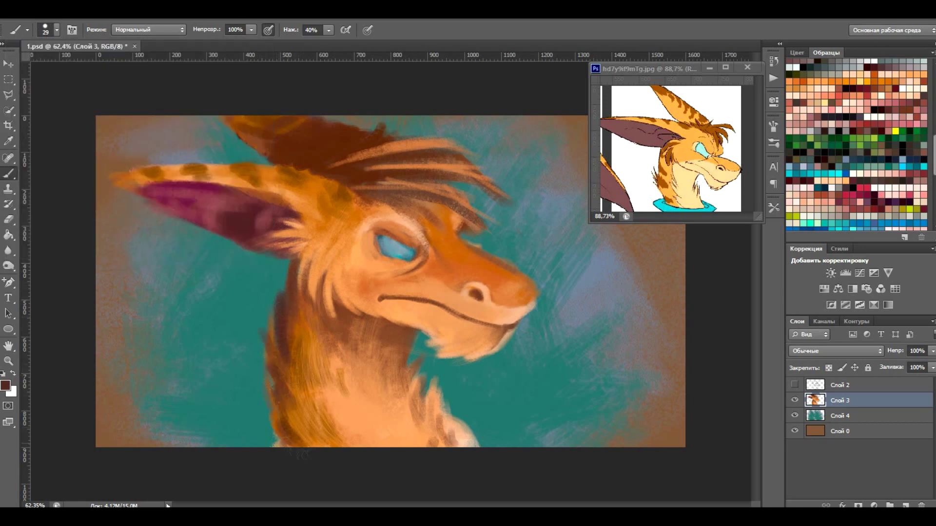
left_click_drag(414, 366, 453, 444)
Step: Thin the dark lower-right neck edge with teal strokes
left_click(480, 385, "alt")
left_click_drag(485, 407, 475, 446)
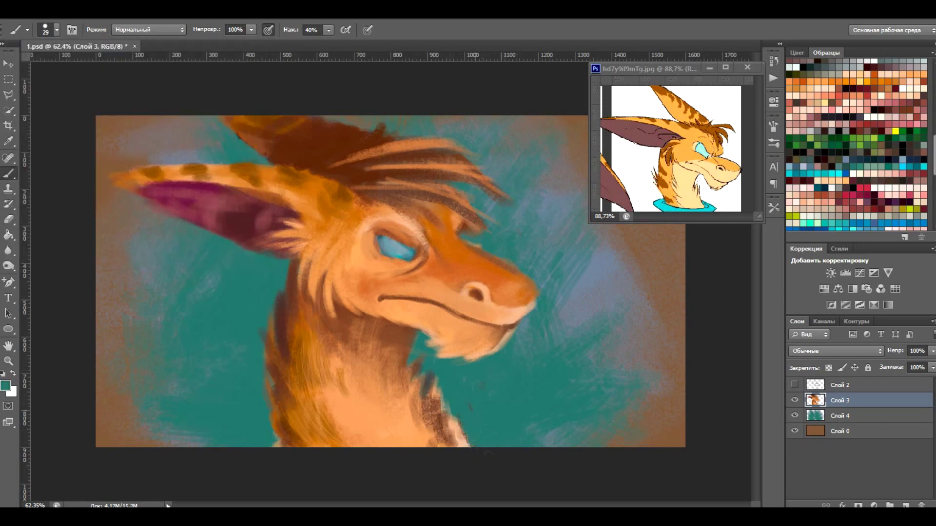
mouse_move(443, 378)
left_mouse_down()
mouse_move(436, 424)
mouse_move(424, 436)
left_mouse_up()
left_click_drag(417, 376, 409, 420)
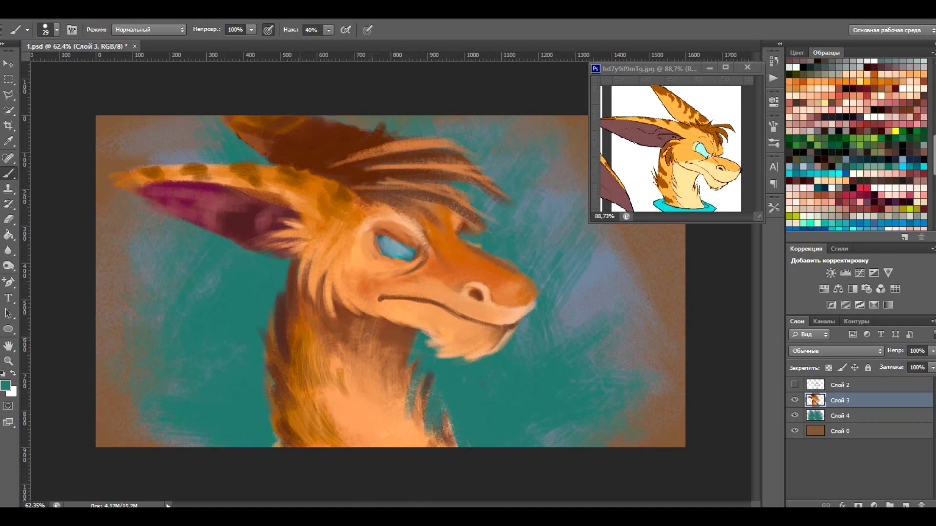
Step: Highlight the hair and mane tufts in light orange
left_click(299, 183, "alt")
left_click_drag(341, 156, 451, 161)
left_click_drag(373, 178, 468, 156)
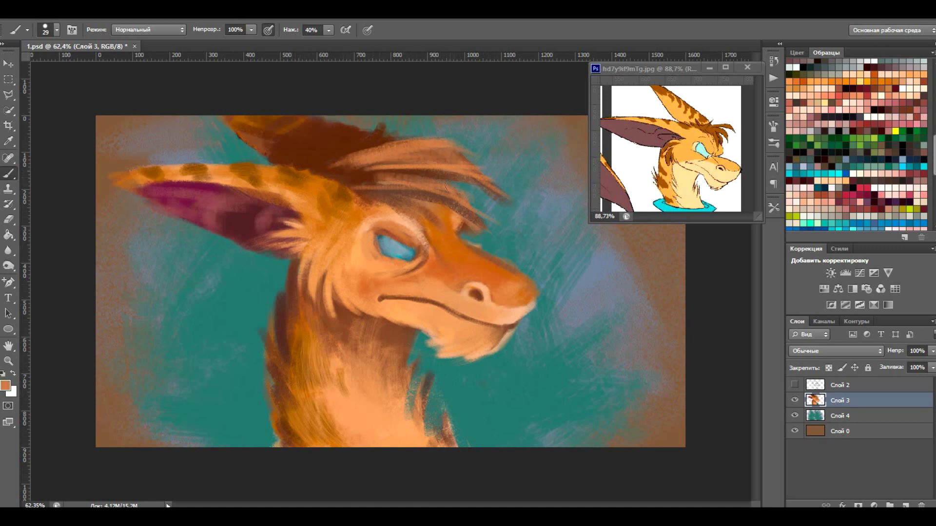
left_click_drag(429, 193, 503, 241)
Step: Shade the brow, under the brow and beside the eye in dark brown
left_click(397, 198, "alt")
mouse_move(398, 197)
left_mouse_down()
mouse_move(454, 219)
mouse_move(463, 253)
left_mouse_up()
mouse_move(429, 217)
left_mouse_down()
mouse_move(458, 261)
mouse_move(495, 275)
left_mouse_up()
left_click(488, 273, "alt")
left_click_drag(446, 251, 482, 269)
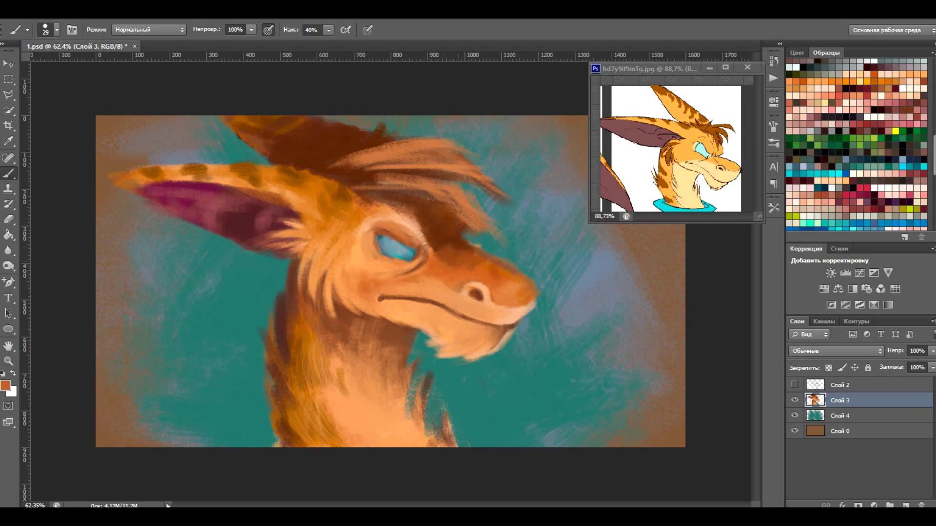
left_click(446, 234, "alt")
mouse_move(431, 231)
left_mouse_down()
mouse_move(461, 260)
mouse_move(505, 274)
mouse_move(434, 268)
left_mouse_up()
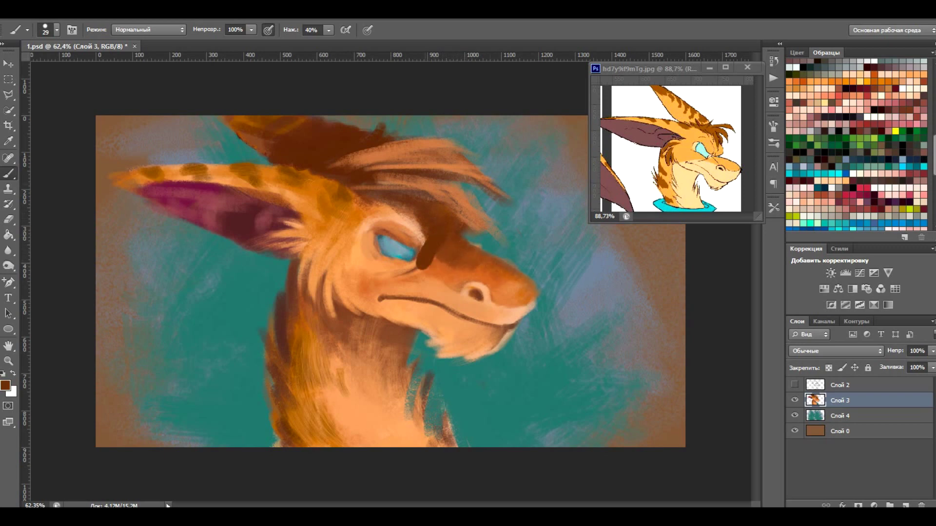
left_click_drag(352, 228, 341, 253)
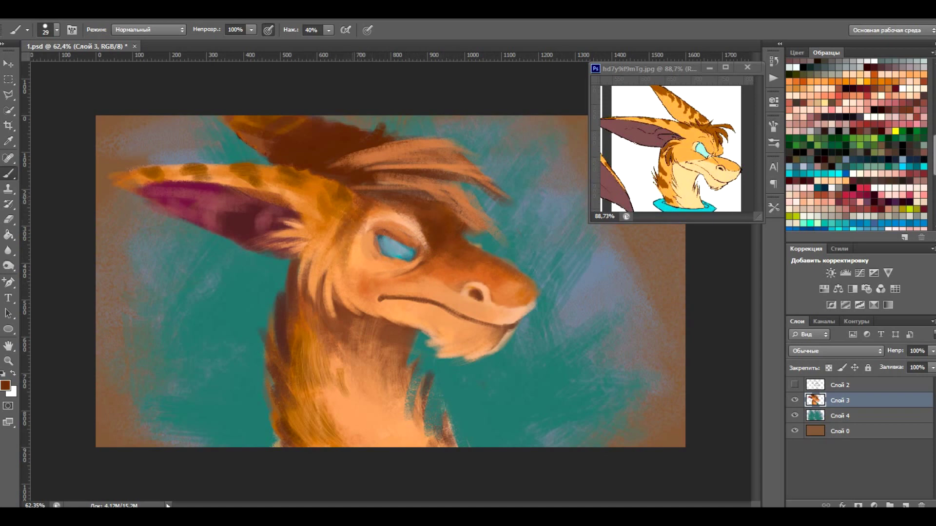
Step: Try a light peach highlight along the brow, then undo it
left_click(376, 217, "alt")
left_click_drag(375, 217, 429, 245)
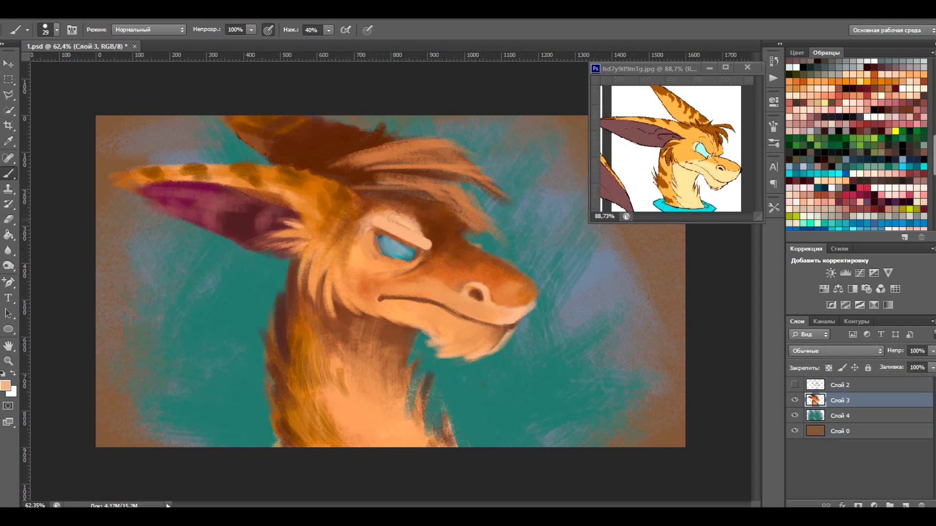
key("ctrl+z")
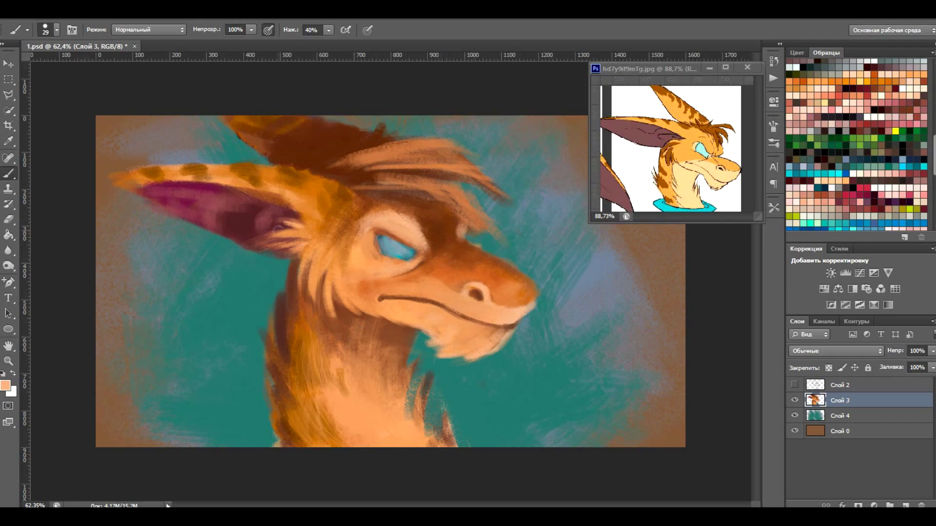
scroll(385, 257, "up", 1)
scroll(385, 256, "up", 1)
left_click(47, 30)
left_click(258, 172)
Step: Hatch light orange fur onto the ear base and neck with a smaller brush
left_click_drag(258, 172, 34, 139)
left_click(57, 31)
scroll(390, 268, "left", 1)
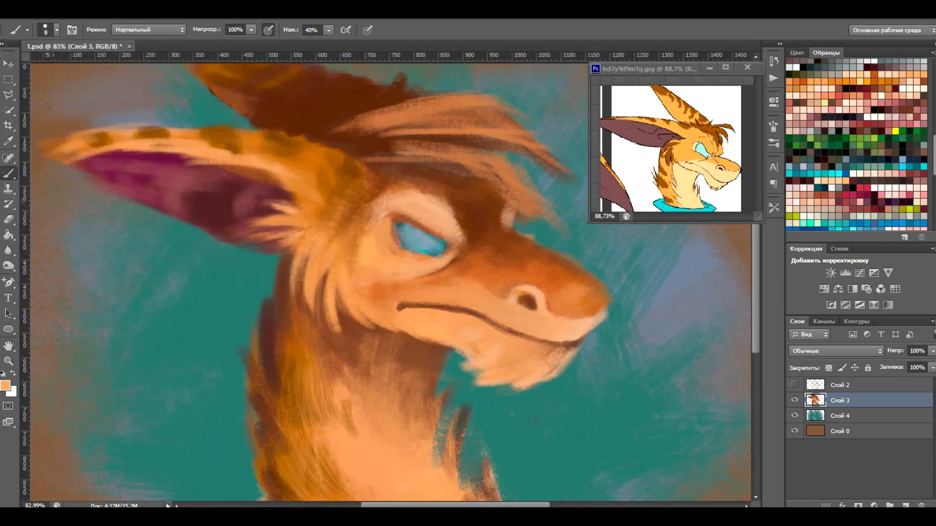
mouse_move(360, 142)
left_mouse_down()
mouse_move(273, 156)
mouse_move(278, 168)
left_mouse_up()
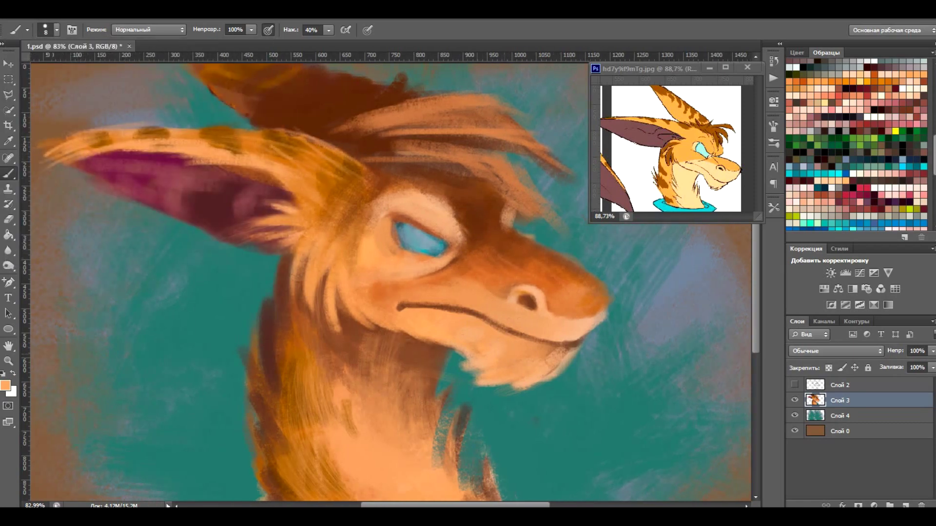
left_click_drag(344, 334, 326, 263)
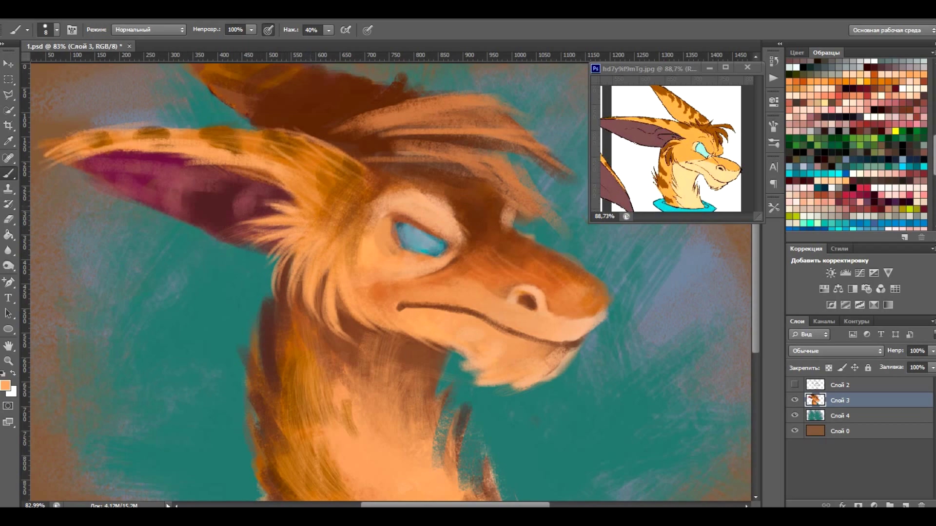
Step: Darken the top and lower edge of the hair strand in brown
scroll(390, 281, "down", 3)
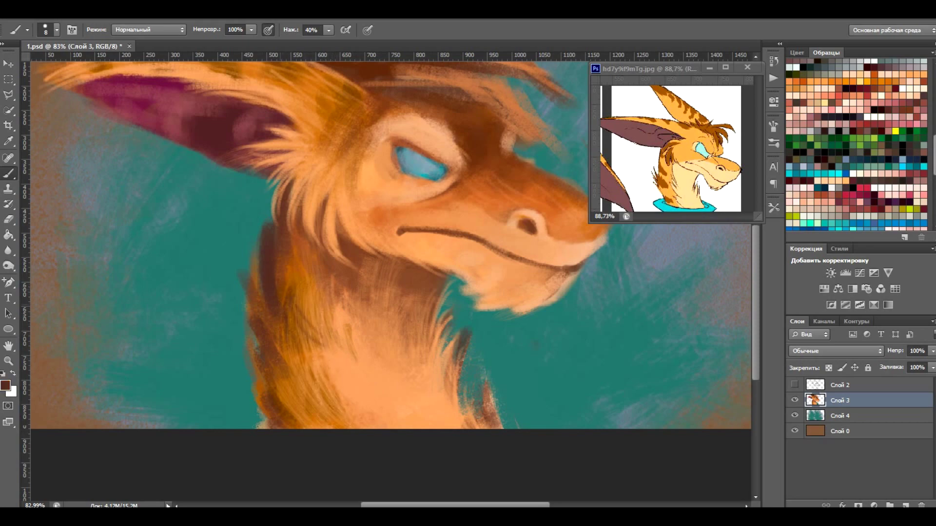
scroll(390, 281, "down", 2)
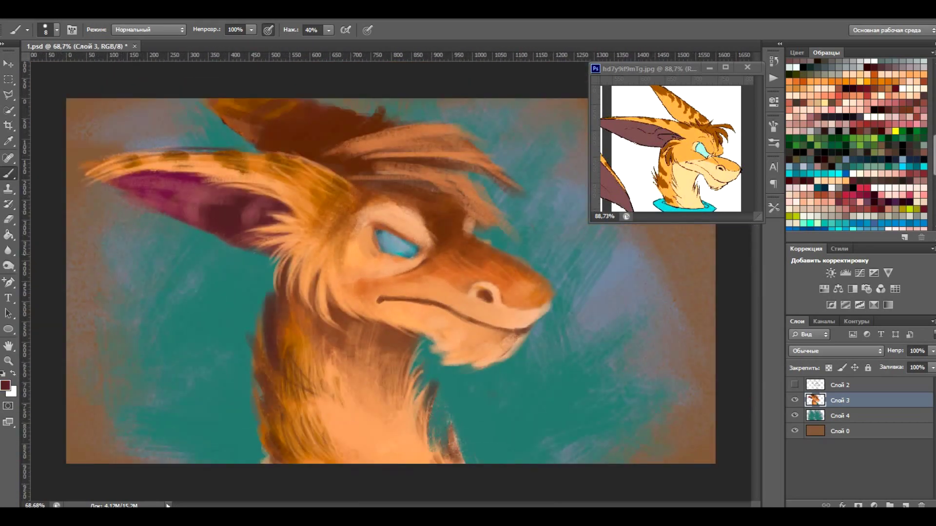
scroll(517, 266, "up", 3)
left_click(517, 266, "alt")
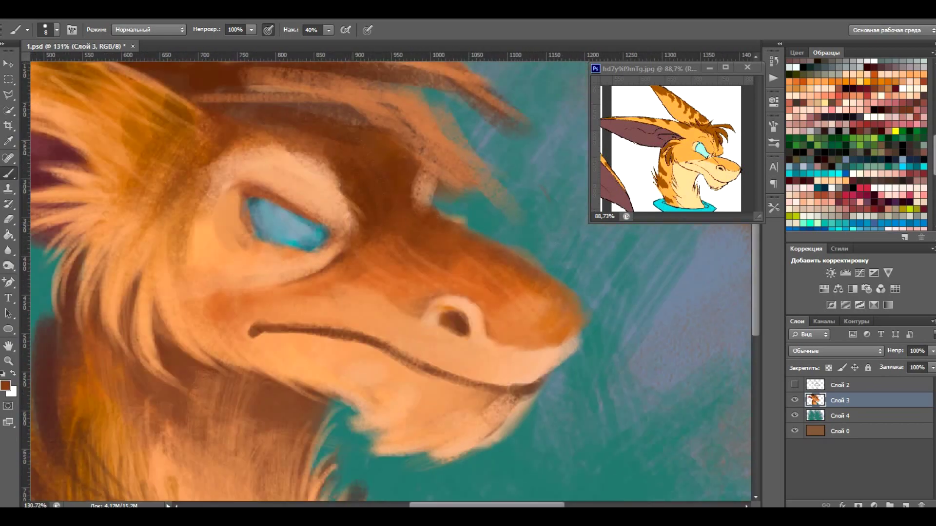
scroll(390, 280, "up", 3)
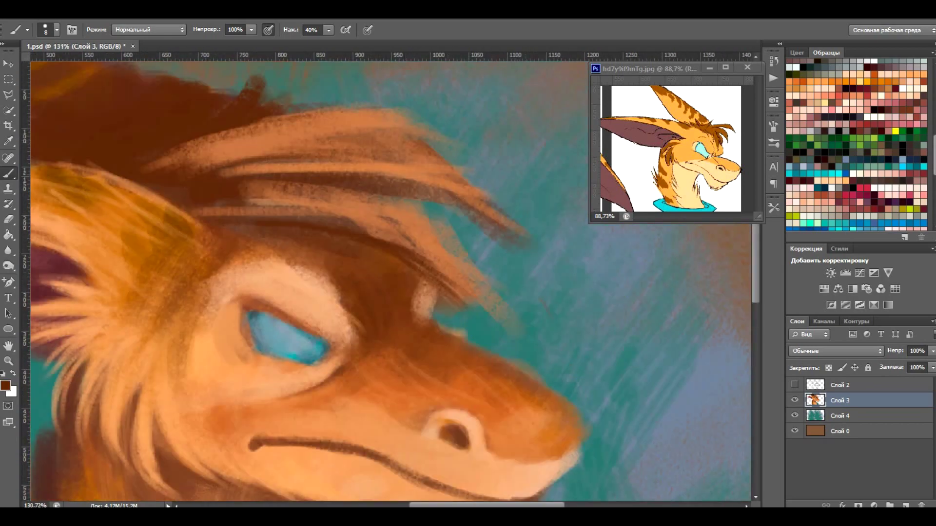
left_click_drag(385, 126, 487, 209)
mouse_move(224, 208)
left_mouse_down()
mouse_move(396, 225)
mouse_move(488, 307)
left_mouse_up()
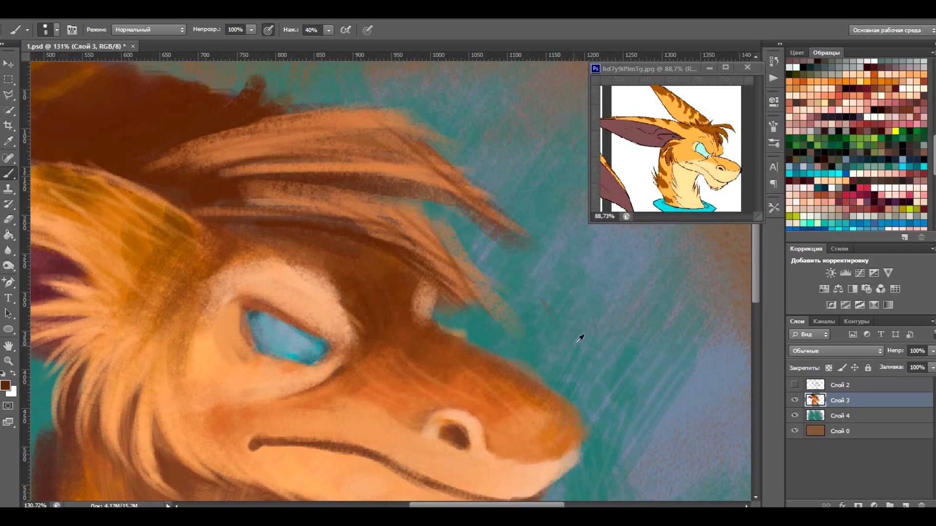
scroll(573, 295, "down", 5)
scroll(424, 193, "up", 5)
Step: Paint dark and light orange hair strands above the eye
left_click_drag(273, 129, 424, 106)
left_click_drag(264, 159, 424, 121)
left_click_drag(307, 163, 472, 126)
left_click(332, 139, "alt")
left_click_drag(246, 163, 305, 122)
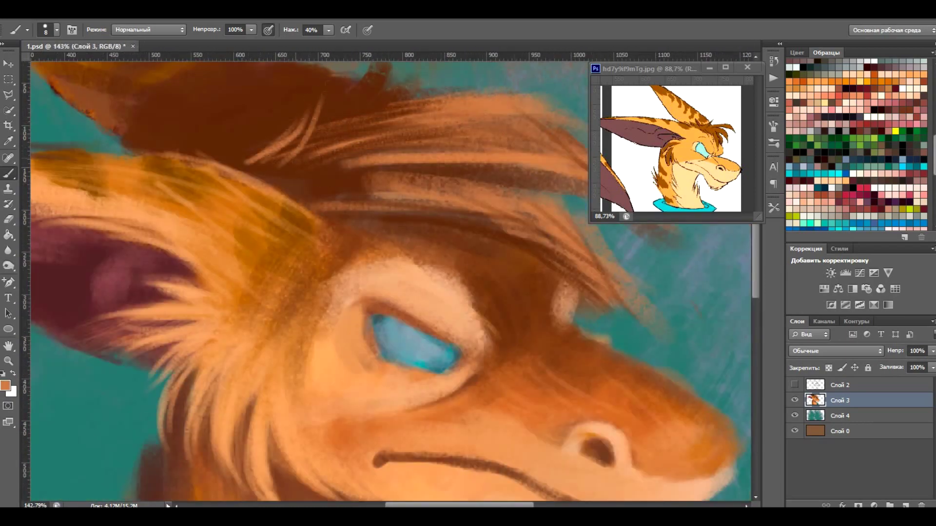
left_click_drag(278, 166, 322, 97)
Step: Lighten the upper-right strand and sweep new hair strands across the brow
scroll(399, 87, "down", 3)
scroll(400, 88, "up", 4)
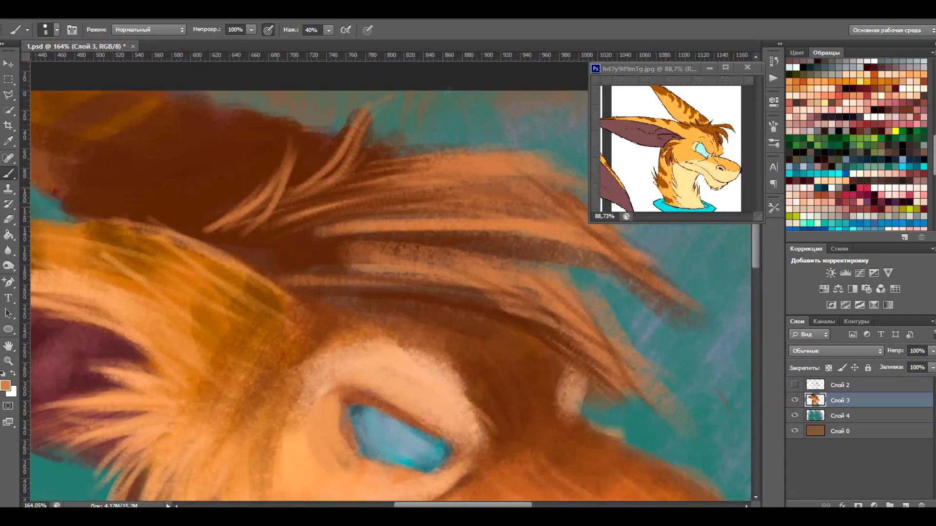
scroll(471, 150, "down", 4)
scroll(536, 124, "up", 4)
left_click_drag(411, 128, 496, 195)
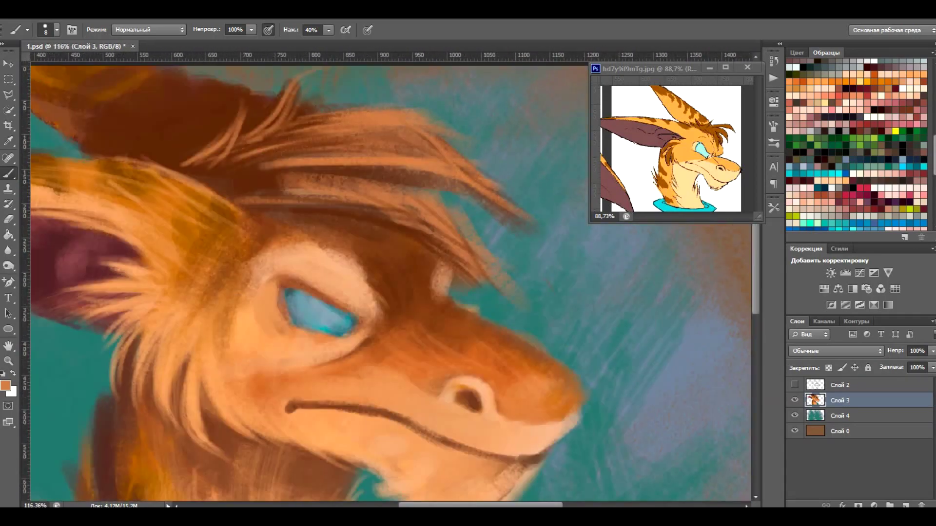
left_click_drag(453, 224, 477, 277)
left_click_drag(278, 202, 400, 265)
left_click_drag(312, 197, 407, 292)
scroll(485, 323, "down", 3)
scroll(242, 105, "up", 2)
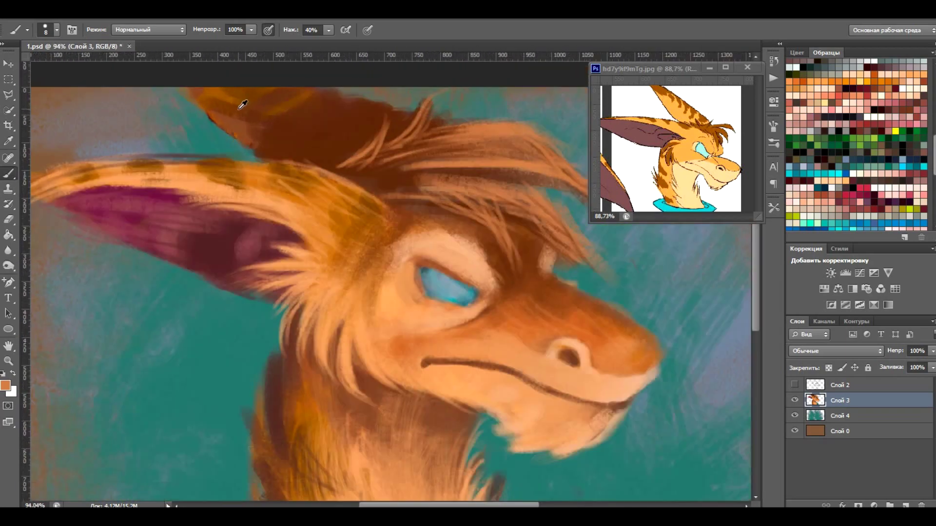
Step: Darken the top edge of the left ear
left_click_drag(378, 185, 139, 155)
scroll(487, 223, "down", 3)
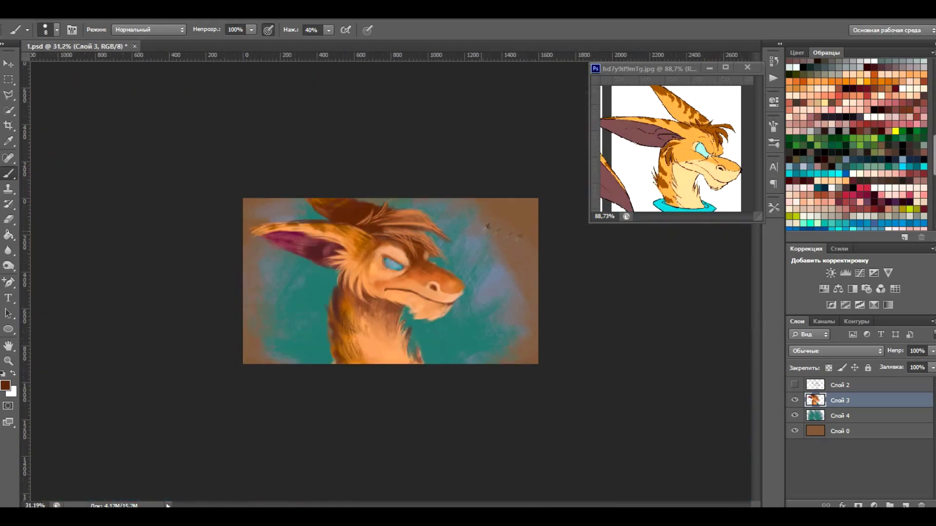
scroll(483, 222, "up", 3)
scroll(468, 219, "up", 2)
scroll(468, 219, "up", 1)
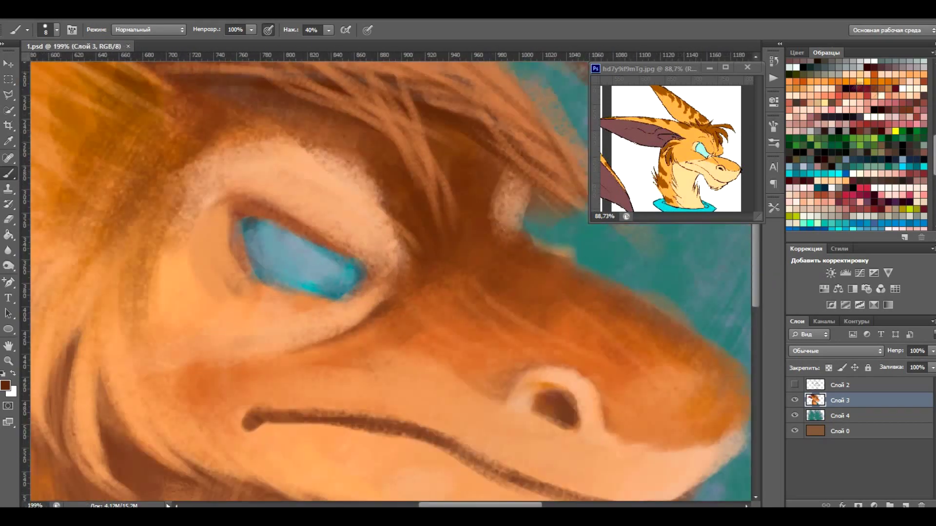
Step: Outline the upper and lower eyelids in dark red-brown, then switch to a finer brush
mouse_move(222, 206)
left_mouse_down()
mouse_move(295, 214)
mouse_move(380, 283)
mouse_move(312, 224)
left_mouse_up()
left_click_drag(253, 278, 351, 317)
left_click_drag(212, 273, 356, 312)
left_click(292, 336, "alt")
left_click(57, 30)
left_click_drag(22, 67, 20, 67)
key("Return")
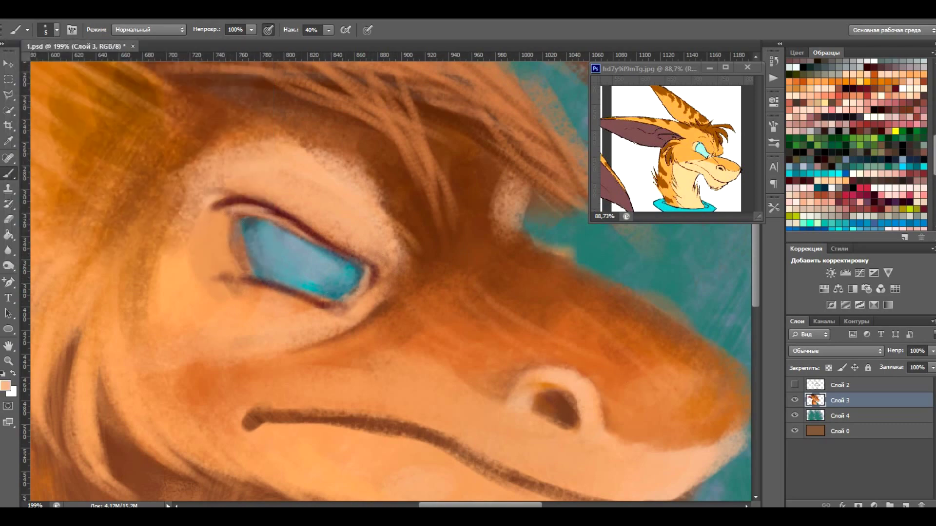
key("ctrl+0")
scroll(302, 128, "up", 5)
Step: Darken the rim and upper edge of the blue eye and shade both sides darker
mouse_move(268, 200)
left_mouse_down()
mouse_move(275, 263)
mouse_move(370, 232)
left_mouse_up()
mouse_move(273, 219)
left_mouse_down()
mouse_move(293, 280)
mouse_move(312, 283)
left_mouse_up()
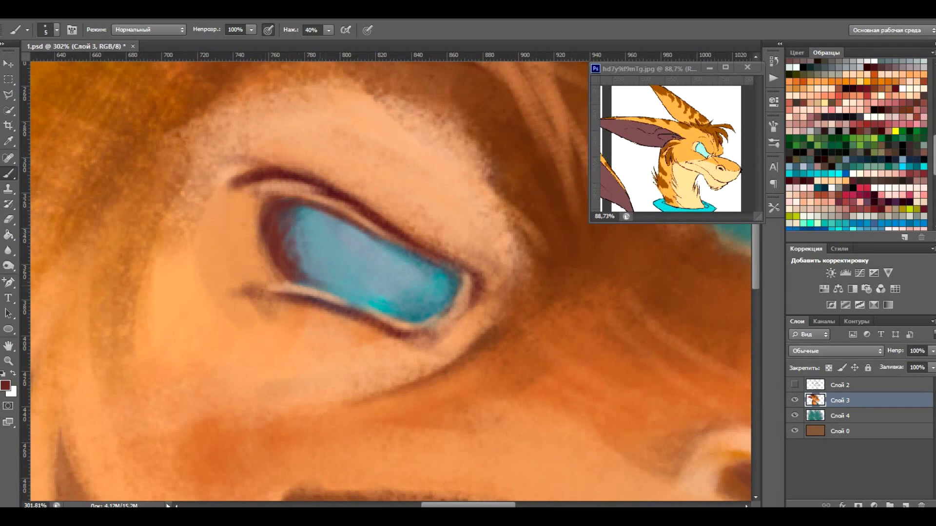
key("bracketright")
key("bracketright")
key("bracketright")
left_click_drag(271, 198, 312, 273)
left_click_drag(293, 214, 351, 288)
left_click_drag(299, 212, 343, 229)
mouse_move(441, 280)
left_mouse_down()
mouse_move(397, 258)
mouse_move(378, 303)
mouse_move(414, 312)
left_mouse_up()
scroll(270, 191, "down", 2)
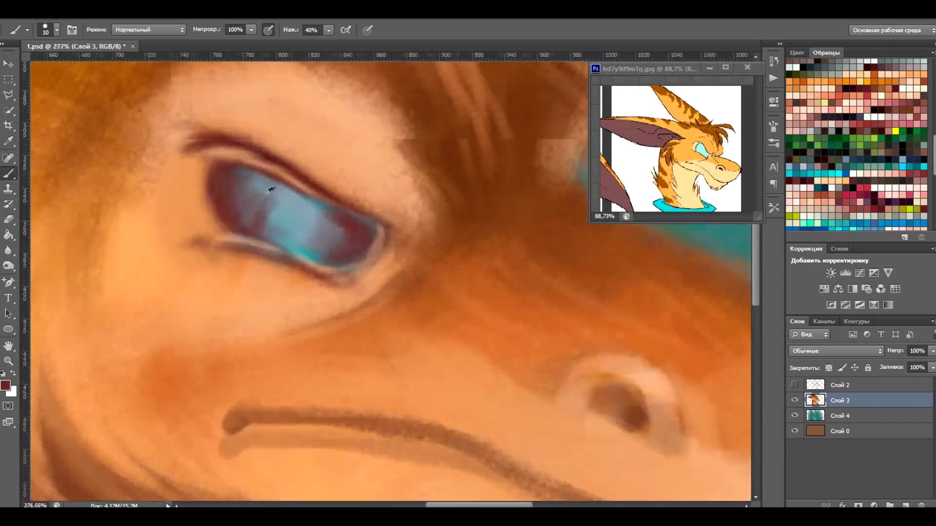
scroll(270, 190, "up", 3)
Step: Paint light grey highlights into the iris
left_click(268, 195, "alt")
left_click(814, 126)
mouse_move(292, 205)
left_mouse_down()
mouse_move(273, 239)
mouse_move(254, 244)
left_mouse_up()
left_click_drag(356, 263, 310, 238)
scroll(425, 307, "down", 2)
left_click_drag(334, 280, 348, 244)
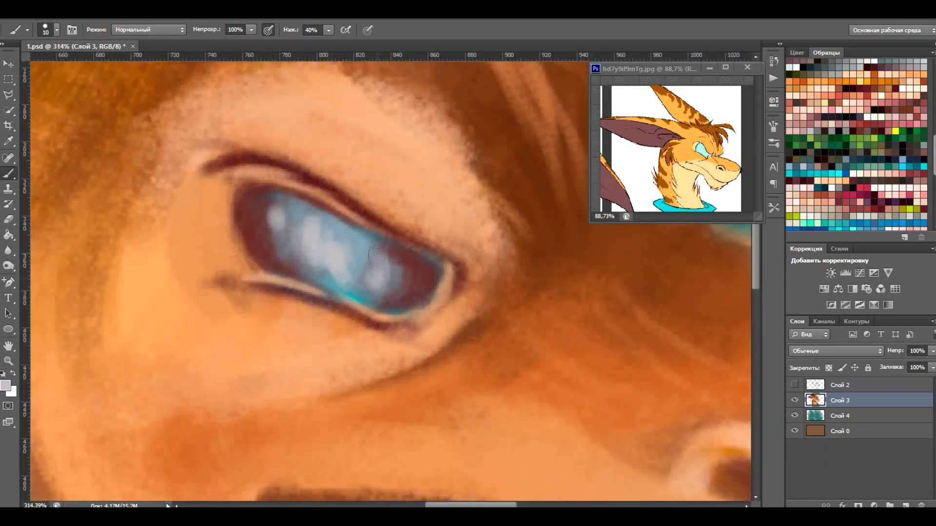
left_click_drag(375, 292, 385, 258)
scroll(361, 263, "down", 3)
scroll(361, 263, "up", 3)
Step: Add white glints to the iris with a 5 px brush
left_click(874, 111)
left_click(56, 29)
type("5")
key("Return")
left_click_drag(261, 200, 263, 175)
left_click(212, 158)
left_click_drag(295, 217, 259, 205)
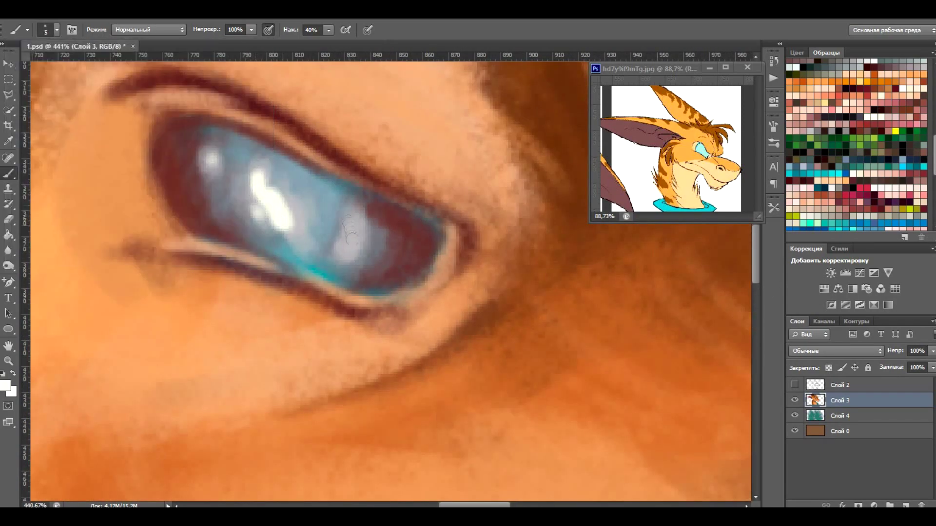
left_click_drag(351, 253, 343, 222)
scroll(505, 290, "down", 3)
scroll(504, 291, "down", 5)
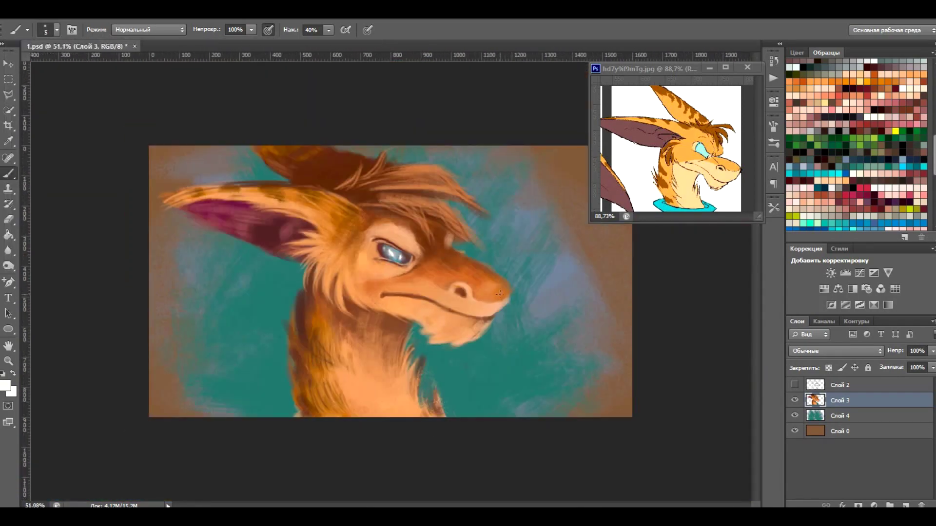
Step: Retrace the dragon's mouth line darker
scroll(499, 293, "up", 3)
scroll(642, 324, "up", 2)
left_click(445, 281, "alt")
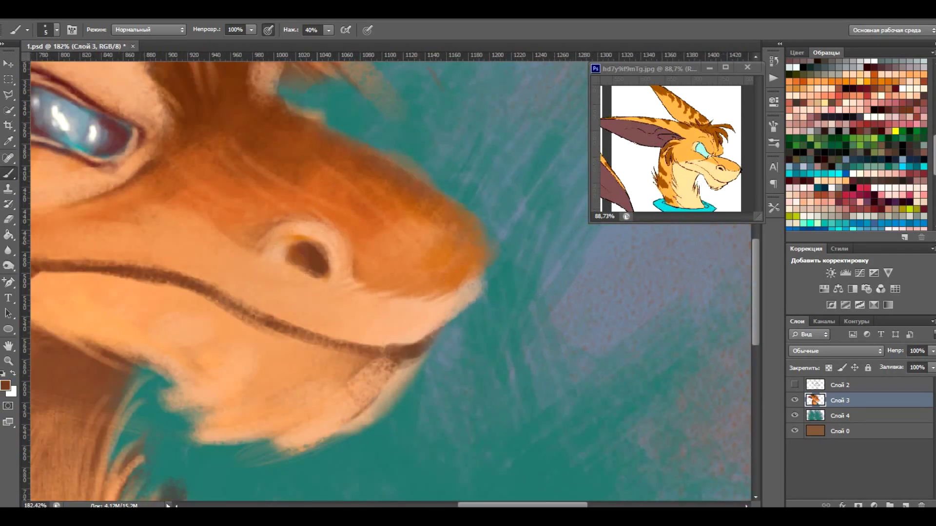
scroll(336, 273, "down", 3)
scroll(336, 273, "up", 2)
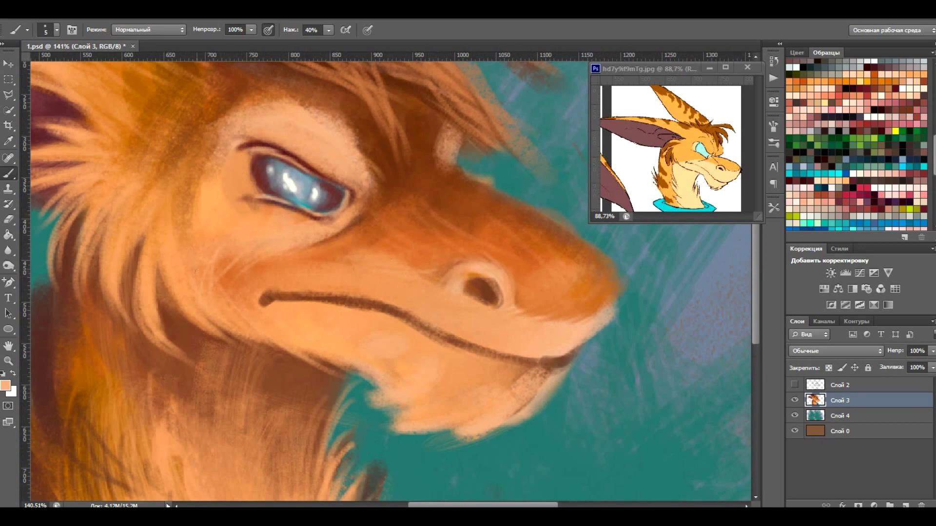
mouse_move(261, 298)
left_mouse_down()
mouse_move(344, 300)
mouse_move(536, 363)
left_mouse_up()
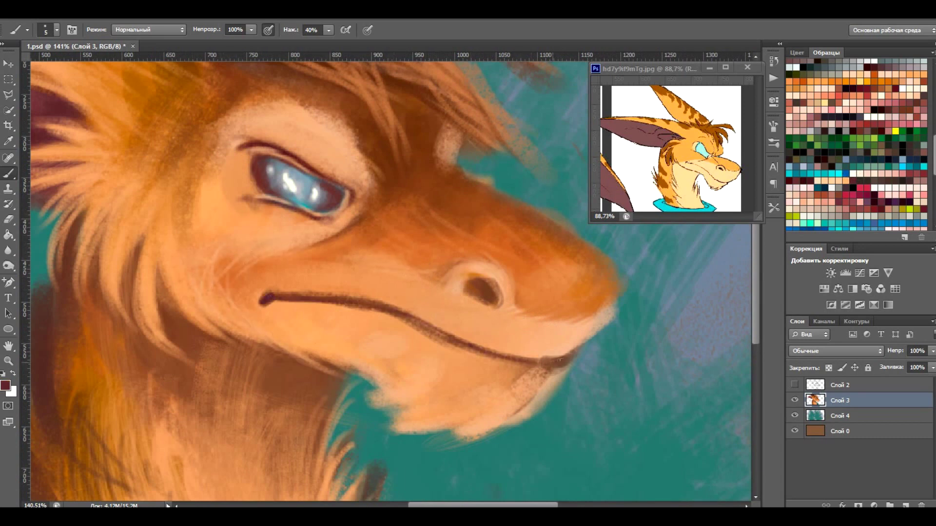
Step: Add light peach fur strokes on the brow
left_click(338, 133, "alt")
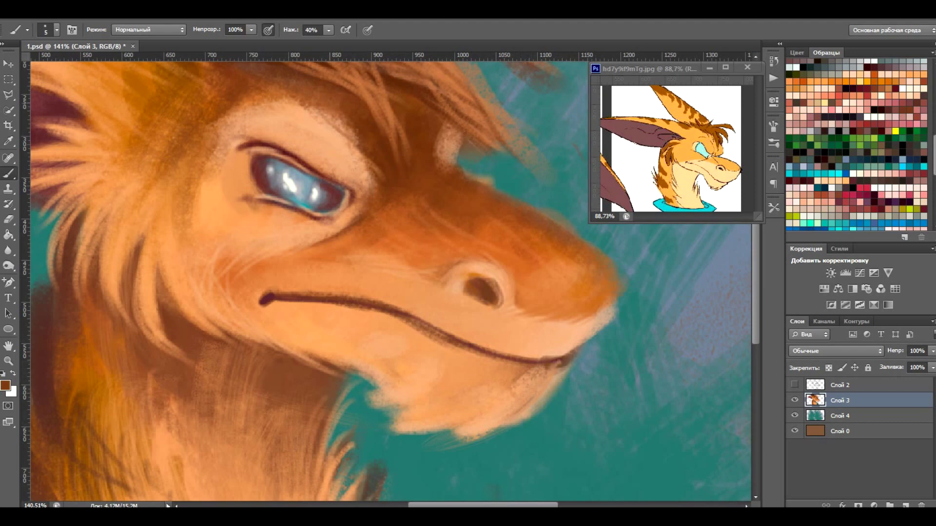
left_click(224, 153, "alt")
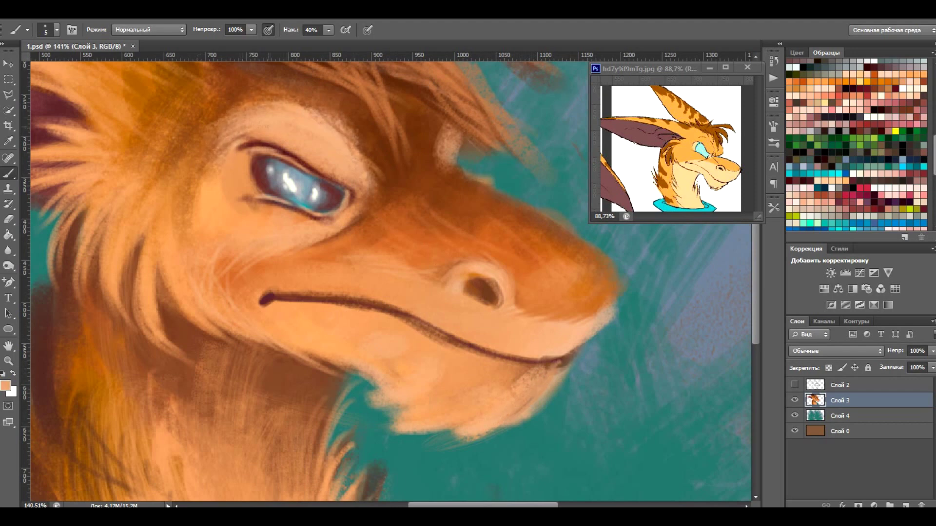
left_click_drag(200, 132, 308, 98)
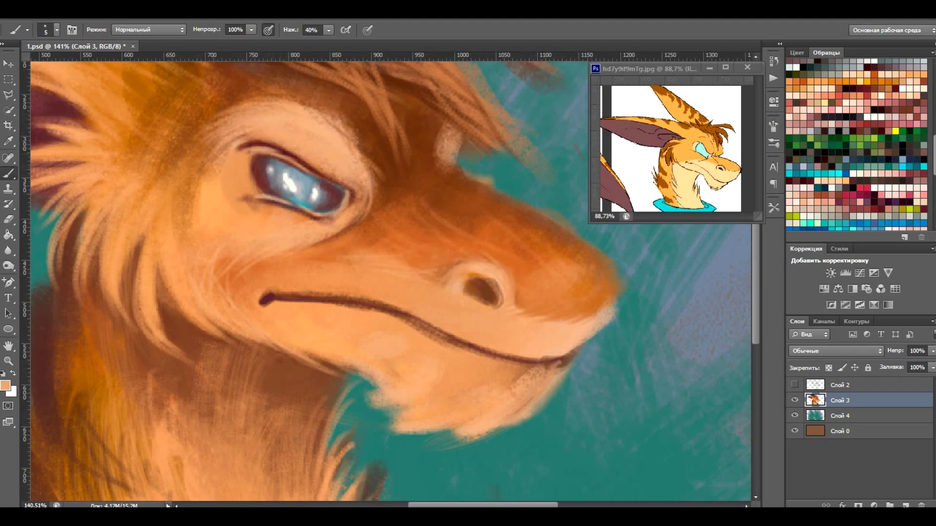
scroll(420, 269, "down", 5)
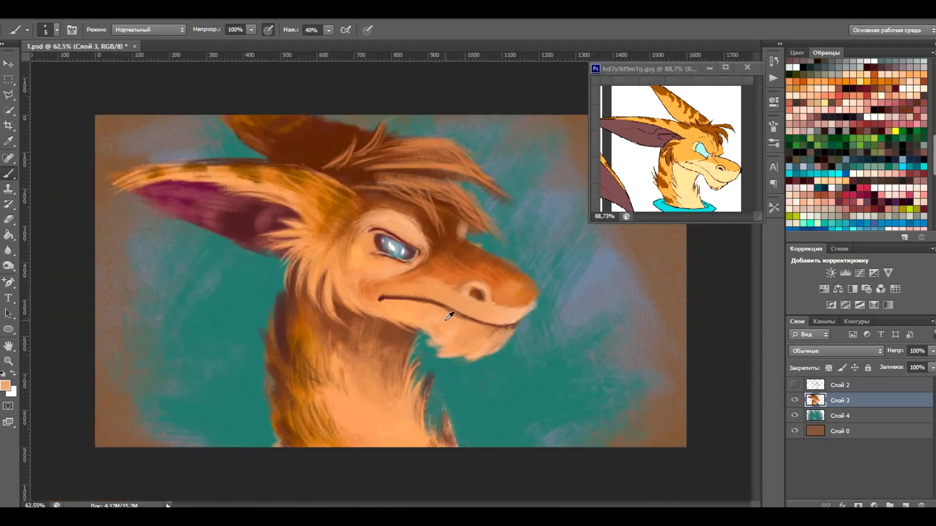
scroll(420, 268, "up", 5)
Step: Make the sketch layer Слой 2 visible over the painting and select it
scroll(419, 268, "up", 2)
left_click(416, 102, "alt")
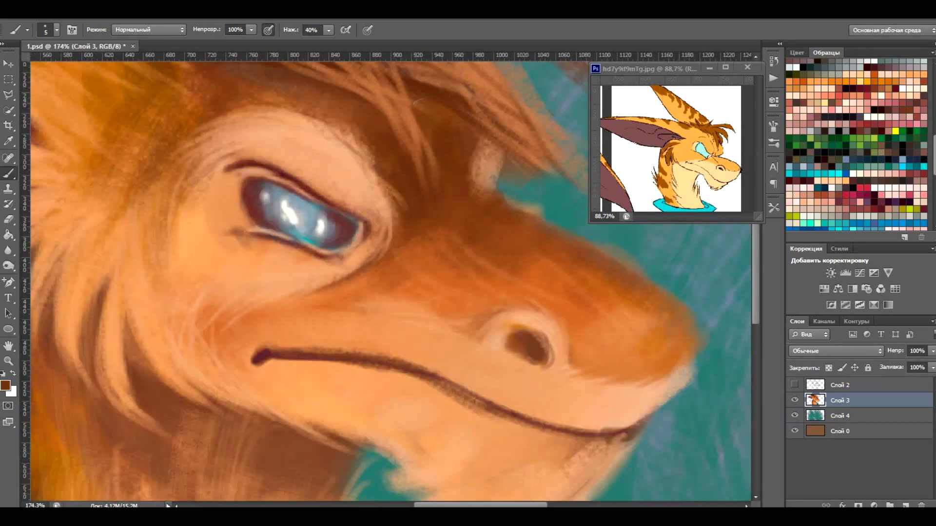
scroll(541, 209, "down", 4)
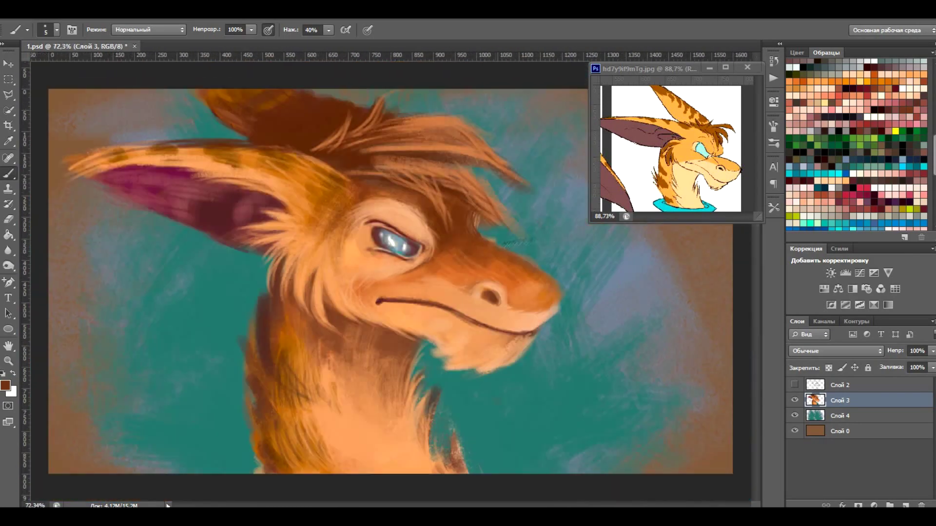
scroll(610, 200, "up", 3)
left_click(794, 384)
scroll(528, 244, "down", 4)
left_click(839, 385)
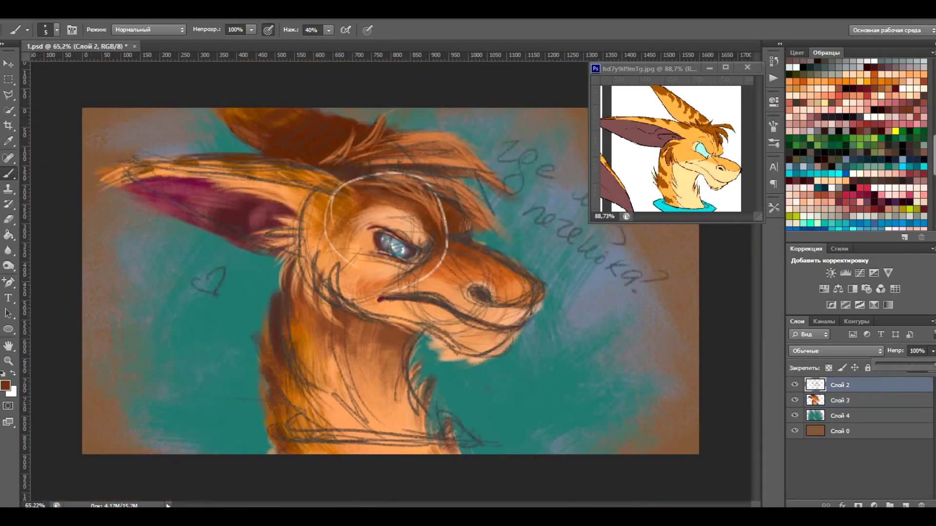
Step: Hide the sketch, return to Слой 3, and paint teal under the dark line by the horn
left_click(839, 400)
scroll(539, 209, "up", 3)
scroll(536, 228, "up", 2)
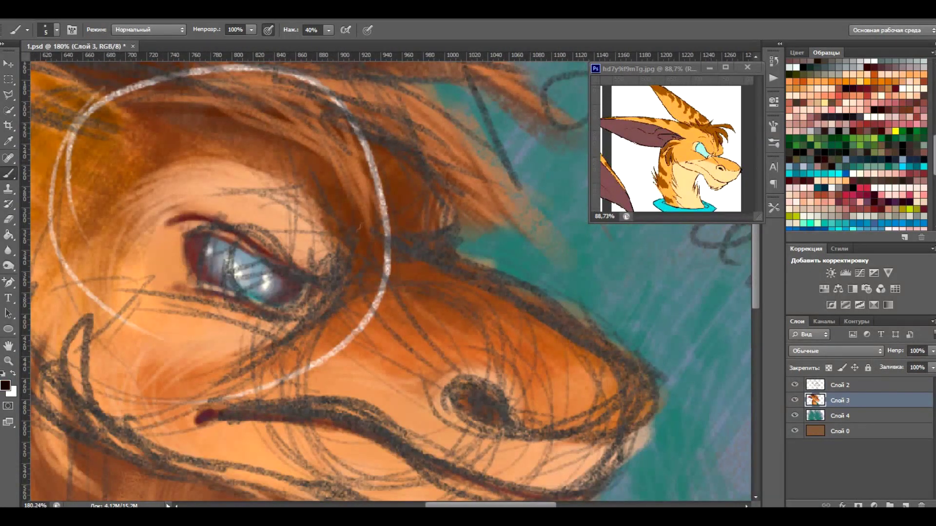
left_click(795, 384)
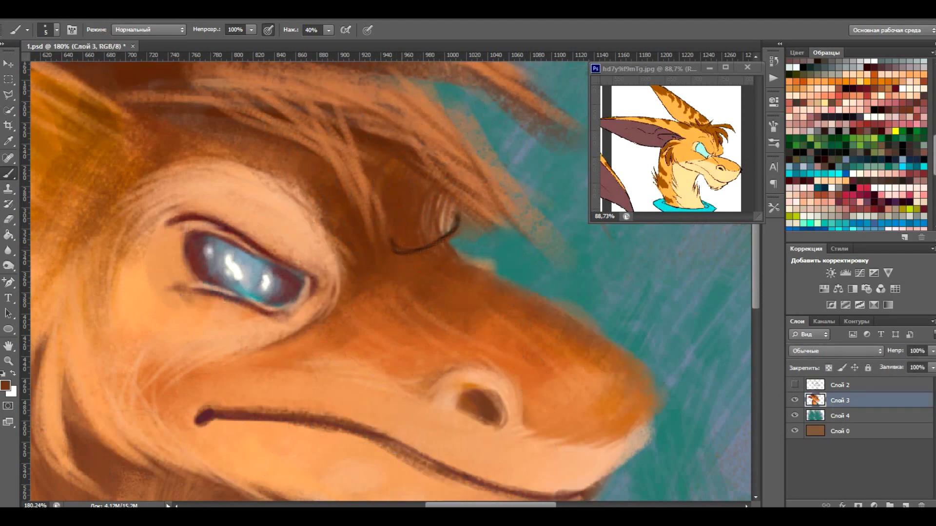
left_click(468, 253, "alt")
mouse_move(419, 255)
left_mouse_down()
mouse_move(448, 258)
mouse_move(426, 256)
left_mouse_up()
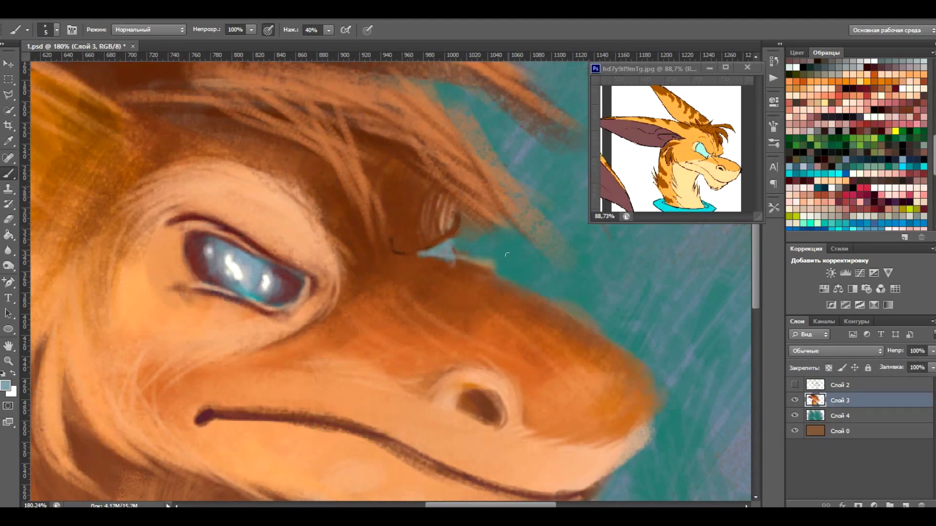
Step: Paint a darker brown shadow under the horn
scroll(488, 253, "down", 5)
scroll(501, 257, "up", 7)
left_click(270, 292, "alt")
mouse_move(271, 293)
left_mouse_down()
mouse_move(336, 266)
mouse_move(380, 317)
mouse_move(405, 322)
left_mouse_up()
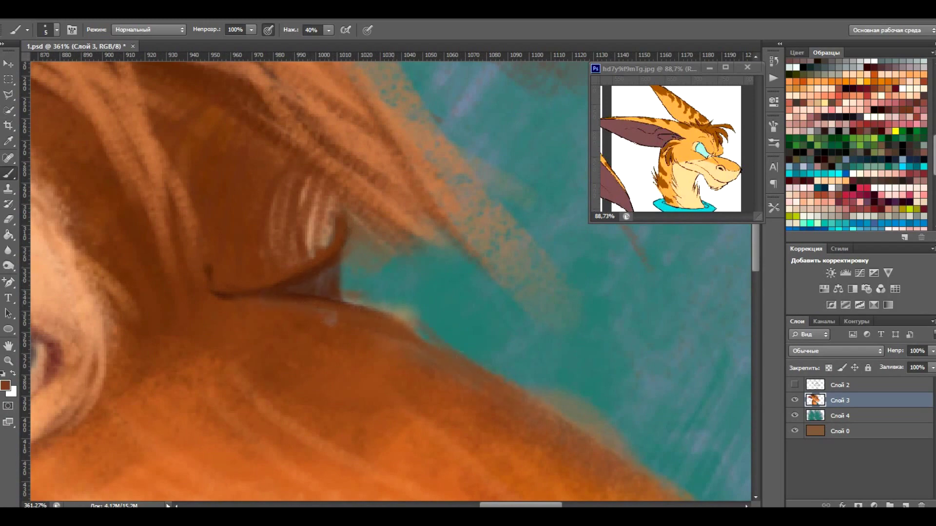
scroll(509, 270, "down", 5)
scroll(510, 268, "up", 5)
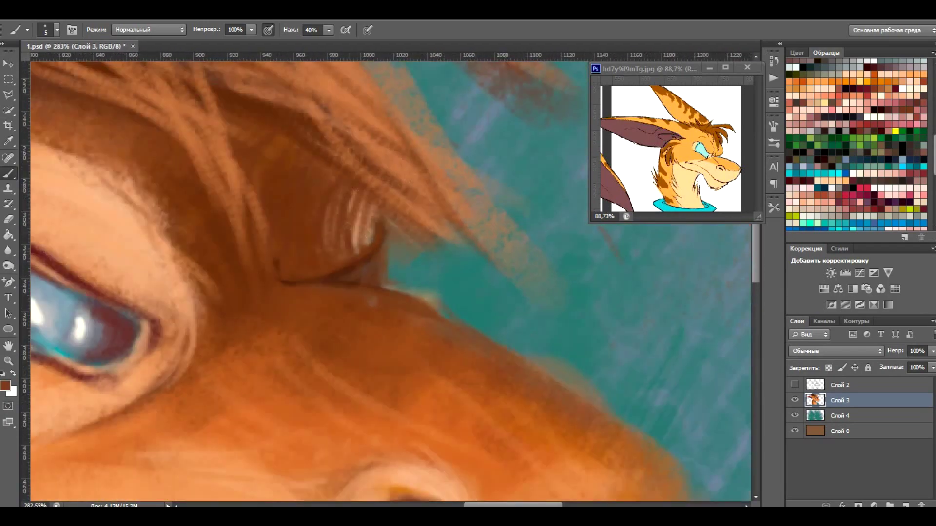
scroll(512, 200, "down", 5)
scroll(536, 219, "up", 4)
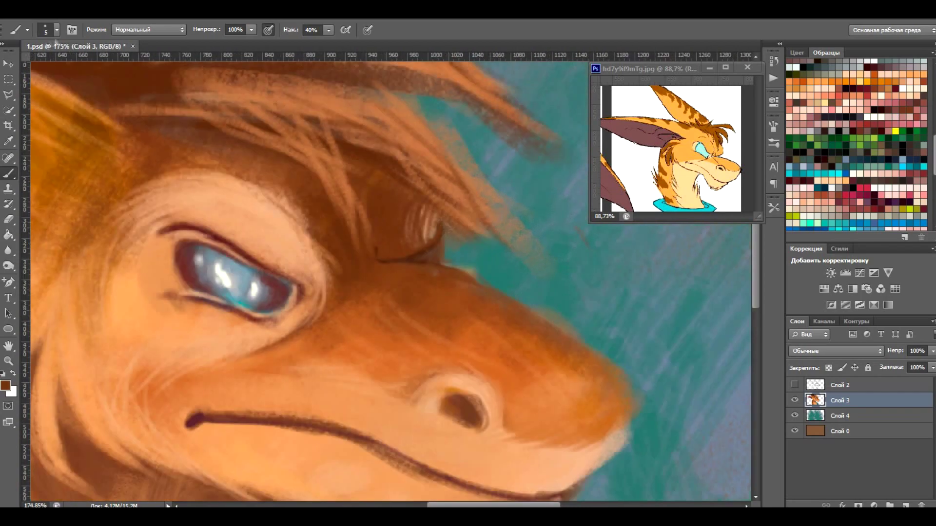
scroll(585, 258, "down", 5)
scroll(536, 219, "up", 4)
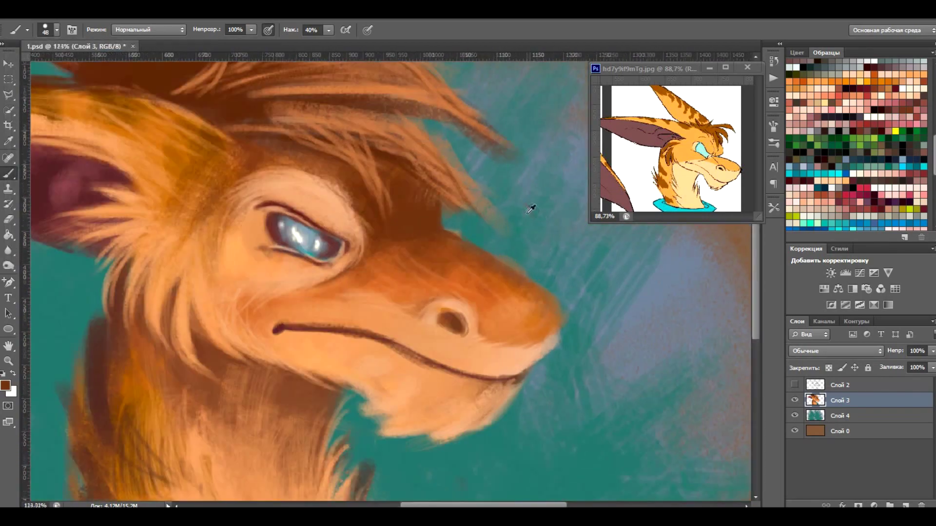
Step: Shrink the brush from 22 px to 13 px
right_click(383, 187)
mouse_move(390, 190)
left_mouse_down()
mouse_move(410, 224)
mouse_move(384, 178)
left_mouse_up()
right_click(189, 194)
key("Return")
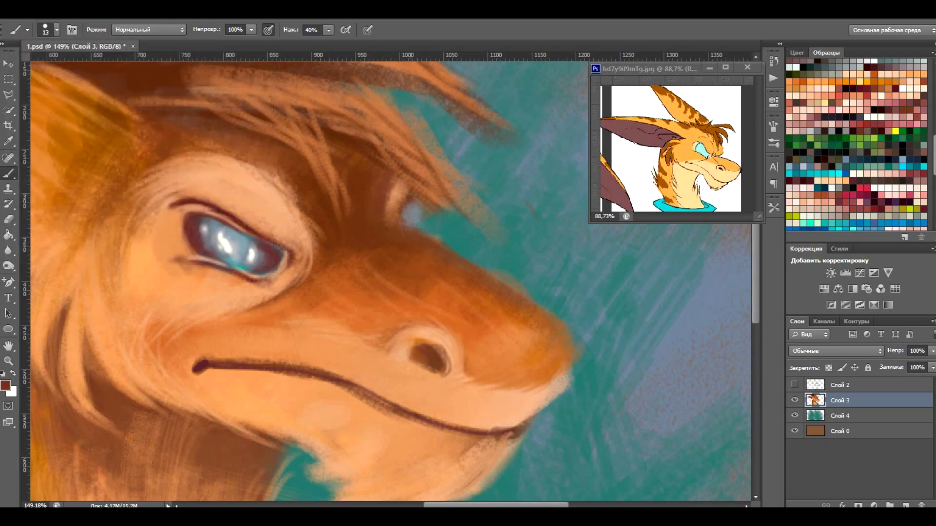
key("ctrl+0")
scroll(386, 213, "up", 5)
Step: Paint fine darker fur strands above the brow with a 4 px brush
left_click(56, 30)
type("8")
key("Return")
left_click(57, 29)
type("4")
key("Return")
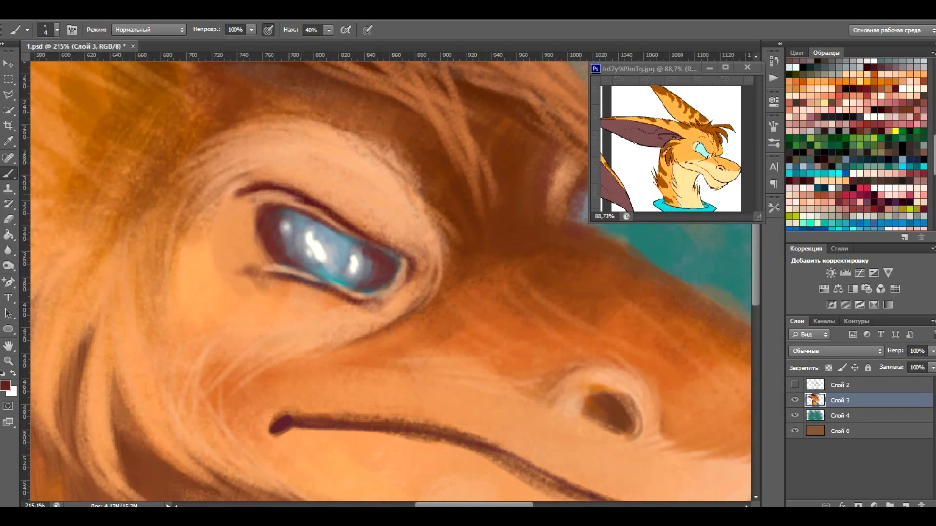
left_click_drag(283, 122, 409, 181)
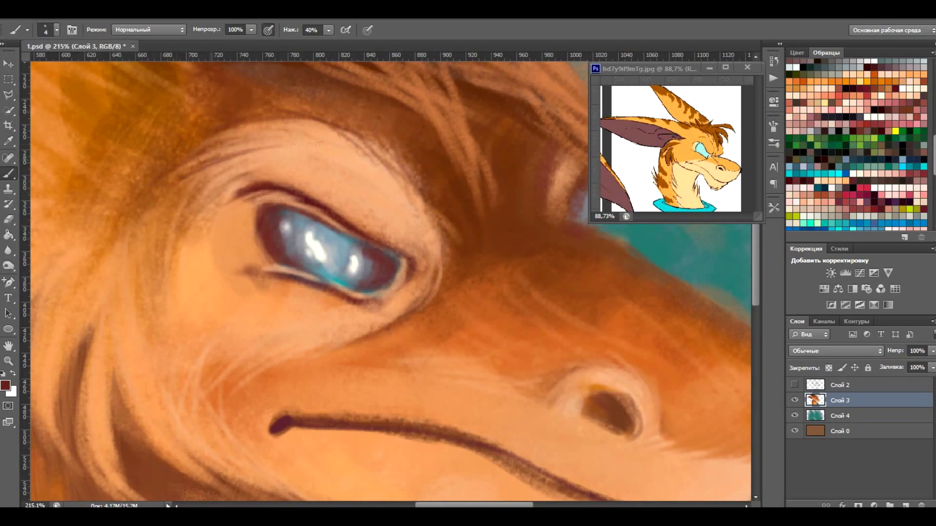
scroll(335, 322, "down", 5)
scroll(404, 293, "up", 2)
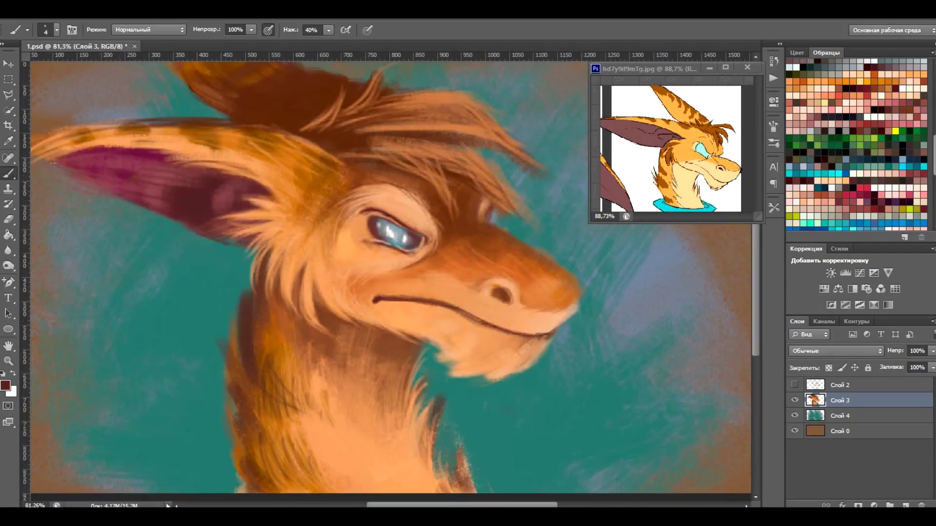
Step: Darken and extend the mouth line with a 7 px brush
right_click(53, 162)
key("Return")
scroll(575, 307, "down", 3)
scroll(574, 307, "up", 1)
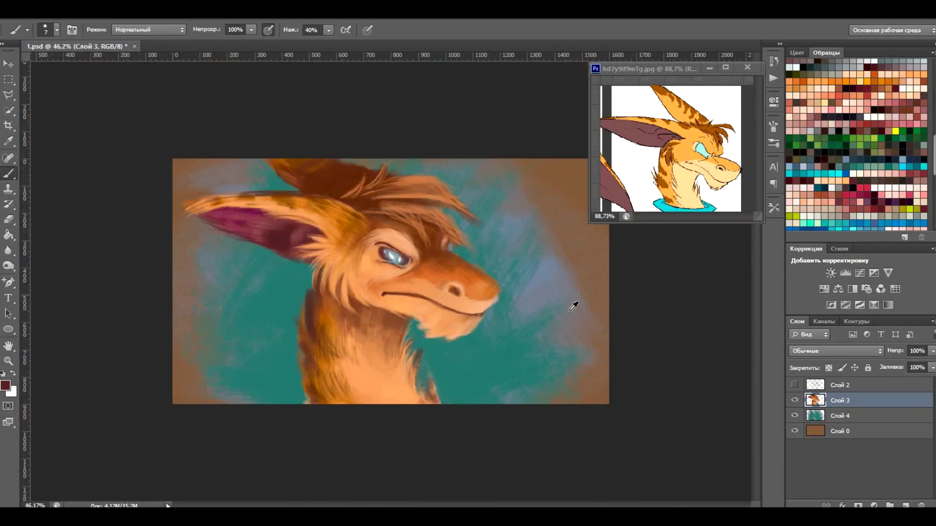
scroll(575, 307, "up", 1)
scroll(575, 307, "up", 1)
scroll(451, 317, "up", 3)
mouse_move(281, 265)
left_mouse_down()
mouse_move(399, 266)
mouse_move(475, 307)
left_mouse_up()
Step: Add light orange strokes along and under the mouth line
left_click(341, 292, "alt")
mouse_move(416, 278)
left_mouse_down()
mouse_move(299, 268)
mouse_move(519, 327)
left_mouse_up()
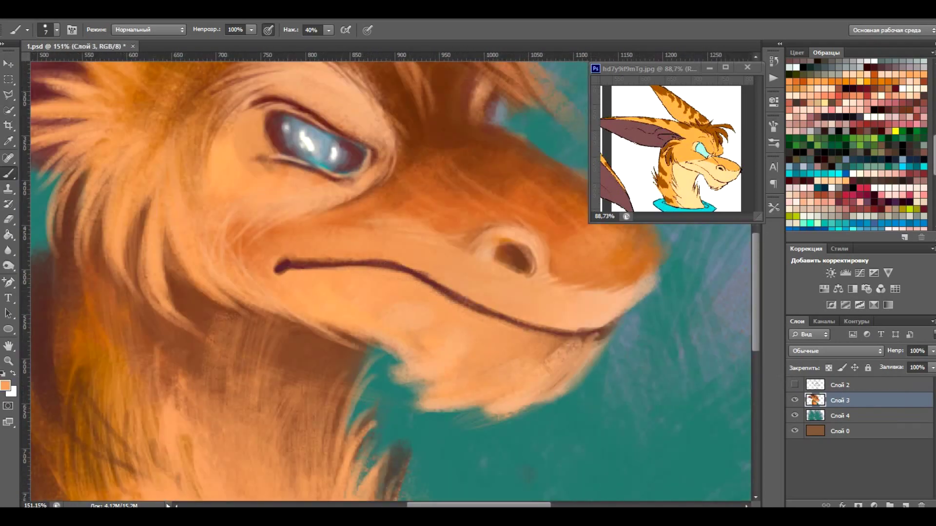
left_click_drag(468, 305, 412, 275)
scroll(438, 310, "down", 4)
scroll(512, 347, "up", 3)
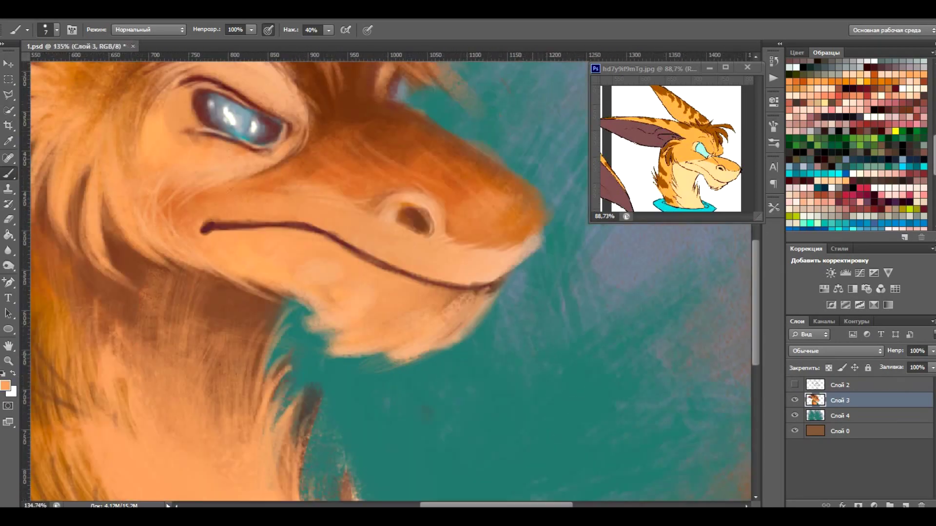
scroll(576, 331, "down", 3)
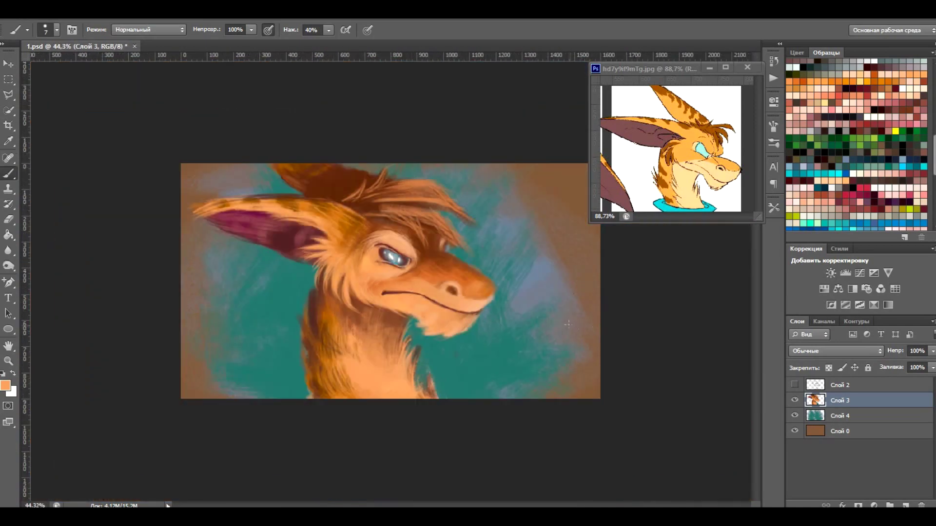
scroll(551, 316, "up", 2)
scroll(551, 317, "down", 3)
scroll(551, 317, "up", 3)
key("ctrl+shift+alt+n")
Step: Choose light peach and a 9 px brush tip for the lettering
left_click(838, 116)
scroll(163, 411, "up", 3)
left_click(57, 30)
left_click(210, 138)
key("Return")
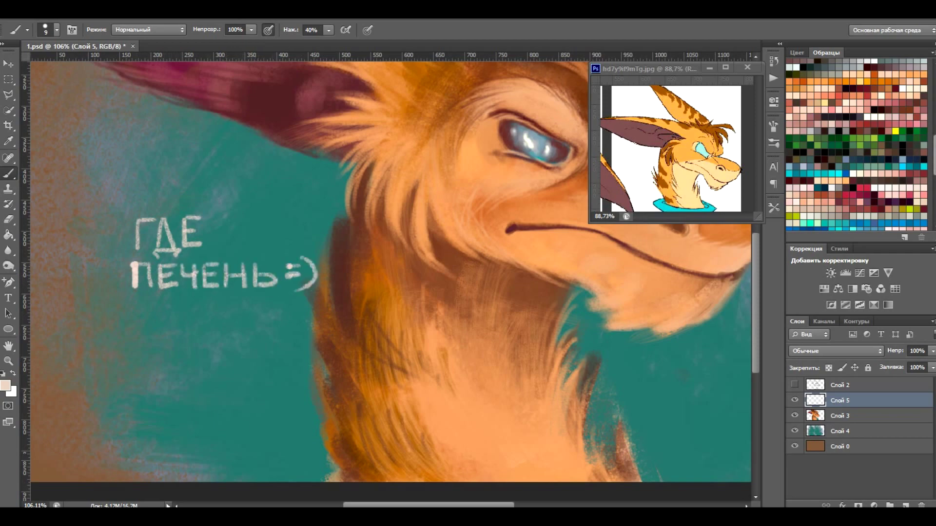
scroll(112, 317, "down", 2)
scroll(113, 317, "up", 3)
scroll(112, 317, "up", 2)
Step: Letter the caption with extra joke lines, then strike the extras through
left_click_drag(96, 336, 383, 278)
mouse_move(112, 385)
left_mouse_down()
mouse_move(295, 361)
mouse_move(380, 360)
left_mouse_up()
mouse_move(392, 373)
left_mouse_down()
mouse_move(410, 350)
mouse_move(414, 380)
left_mouse_up()
left_click_drag(461, 363, 473, 393)
mouse_move(229, 410)
left_mouse_down()
mouse_move(249, 431)
mouse_move(312, 424)
left_mouse_up()
left_click_drag(117, 383, 375, 366)
left_click_drag(95, 316, 373, 299)
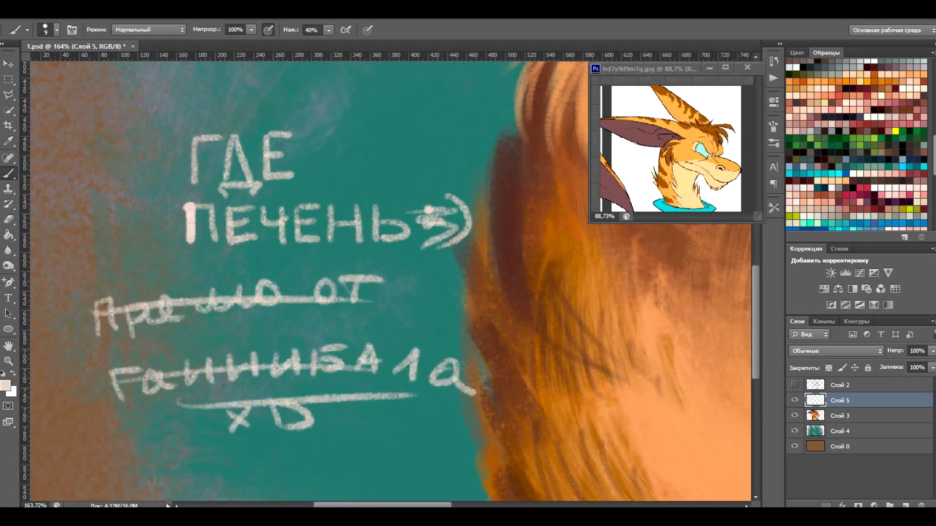
Step: Erase the crossed-out joke lines, scribbles, strike marks and the smiley
key("e")
left_click_drag(93, 317, 375, 283)
left_click_drag(112, 385, 468, 375)
left_click_drag(180, 414, 409, 404)
left_click_drag(424, 215, 458, 243)
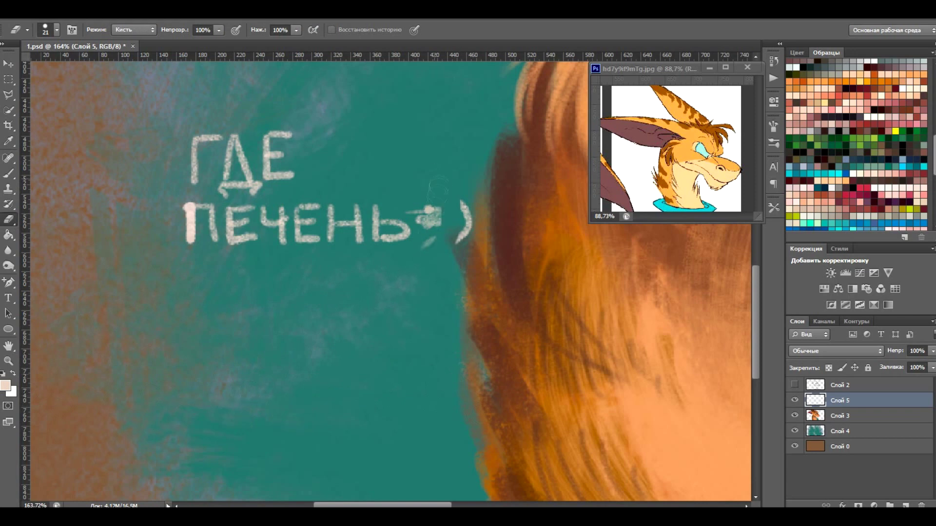
left_click_drag(437, 189, 486, 224)
Step: Move the caption further left and begin extending the word to ПЕЧЕНЬКА
key("v")
left_click_drag(195, 219, 103, 219)
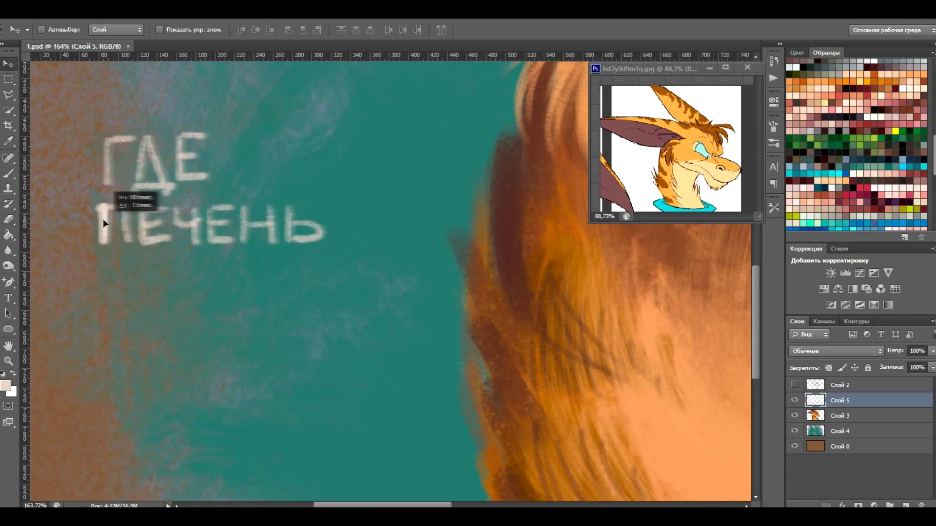
key("b")
mouse_move(361, 208)
left_mouse_down()
mouse_move(363, 245)
mouse_move(397, 246)
mouse_move(390, 231)
left_mouse_up()
Step: Finish the caption with the question mark after ПЕЧЕНЬКА
left_click_drag(400, 205, 414, 243)
left_click(447, 230)
scroll(189, 440, "down", 5)
scroll(487, 380, "up", 5)
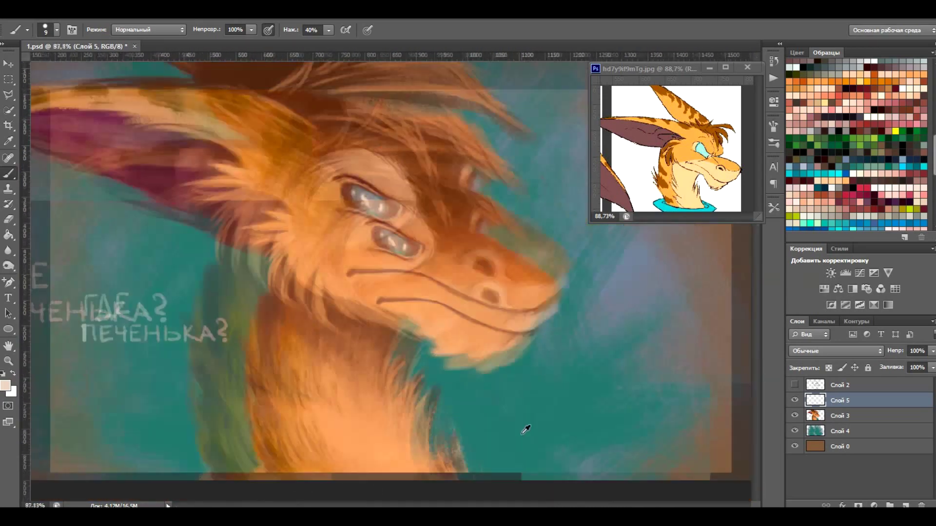
Step: Shrink the brush to a thin size and try a small signature near the neck
left_click(56, 29)
left_click_drag(20, 68, 18, 70)
key("Escape")
left_click_drag(373, 439, 420, 439)
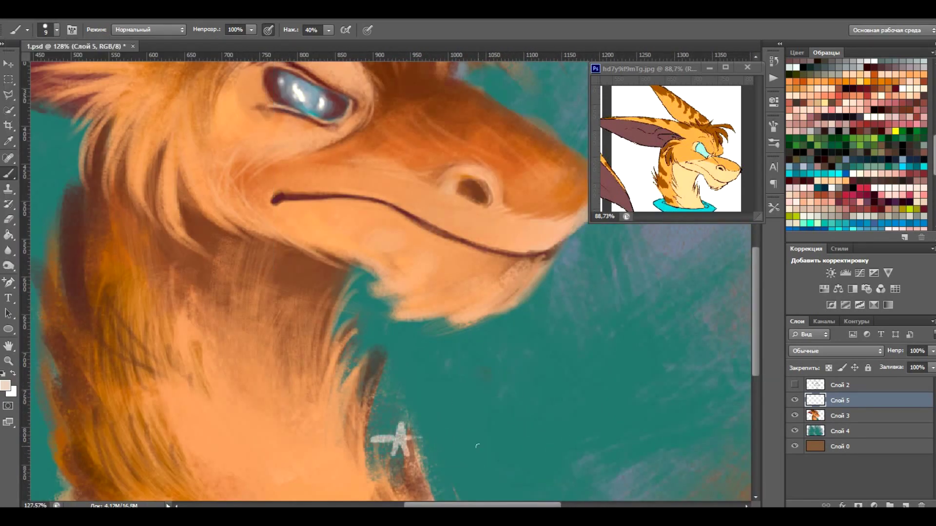
key("ctrl+z")
Step: Set the brush size to 6 and restore the signature mark near the neck
left_click(57, 29)
left_click_drag(19, 69, 16, 68)
key("Escape")
scroll(409, 322, "down", 5)
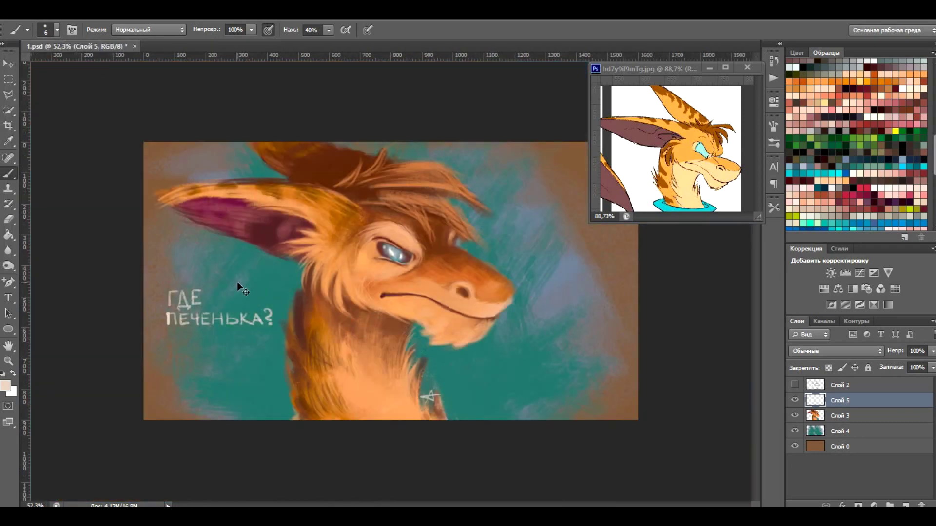
scroll(449, 459, "up", 5)
key("ctrl+z")
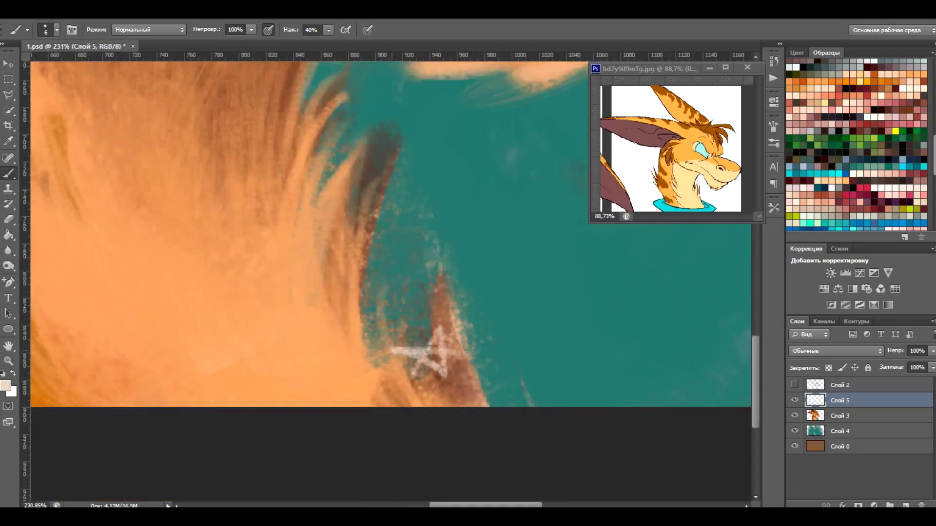
scroll(461, 327, "down", 4)
scroll(462, 328, "down", 2)
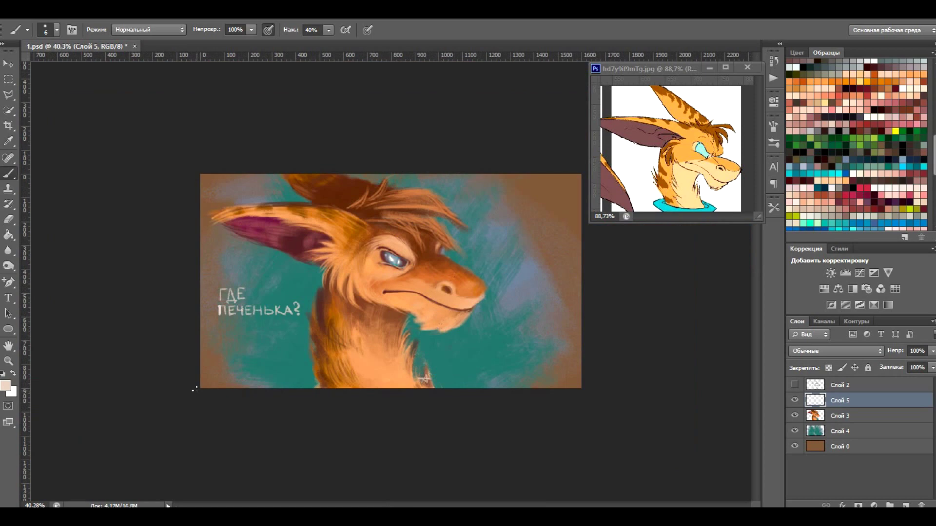
Step: Close the reference image and toggle the sketch, painting and caption layer visibility
key("ctrl+w")
left_click(794, 400)
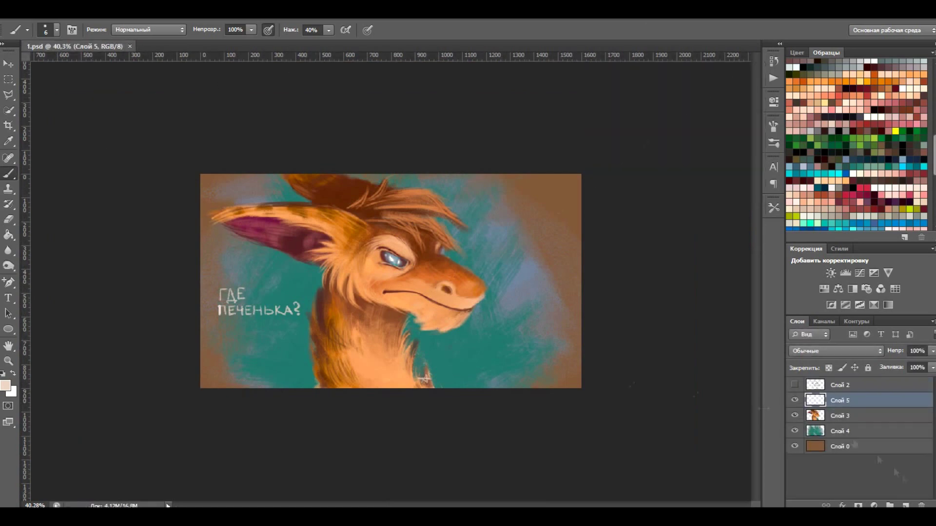
left_click(795, 416)
left_click(795, 415)
left_click(795, 400)
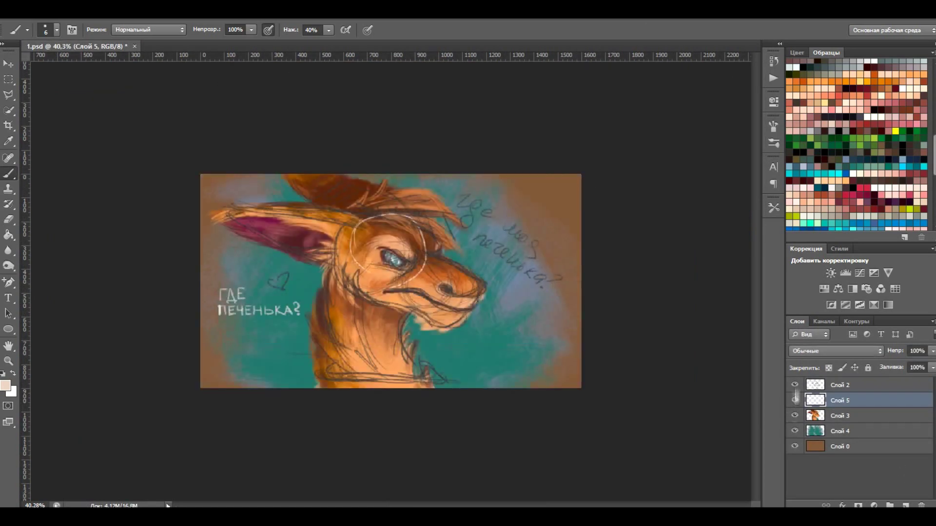